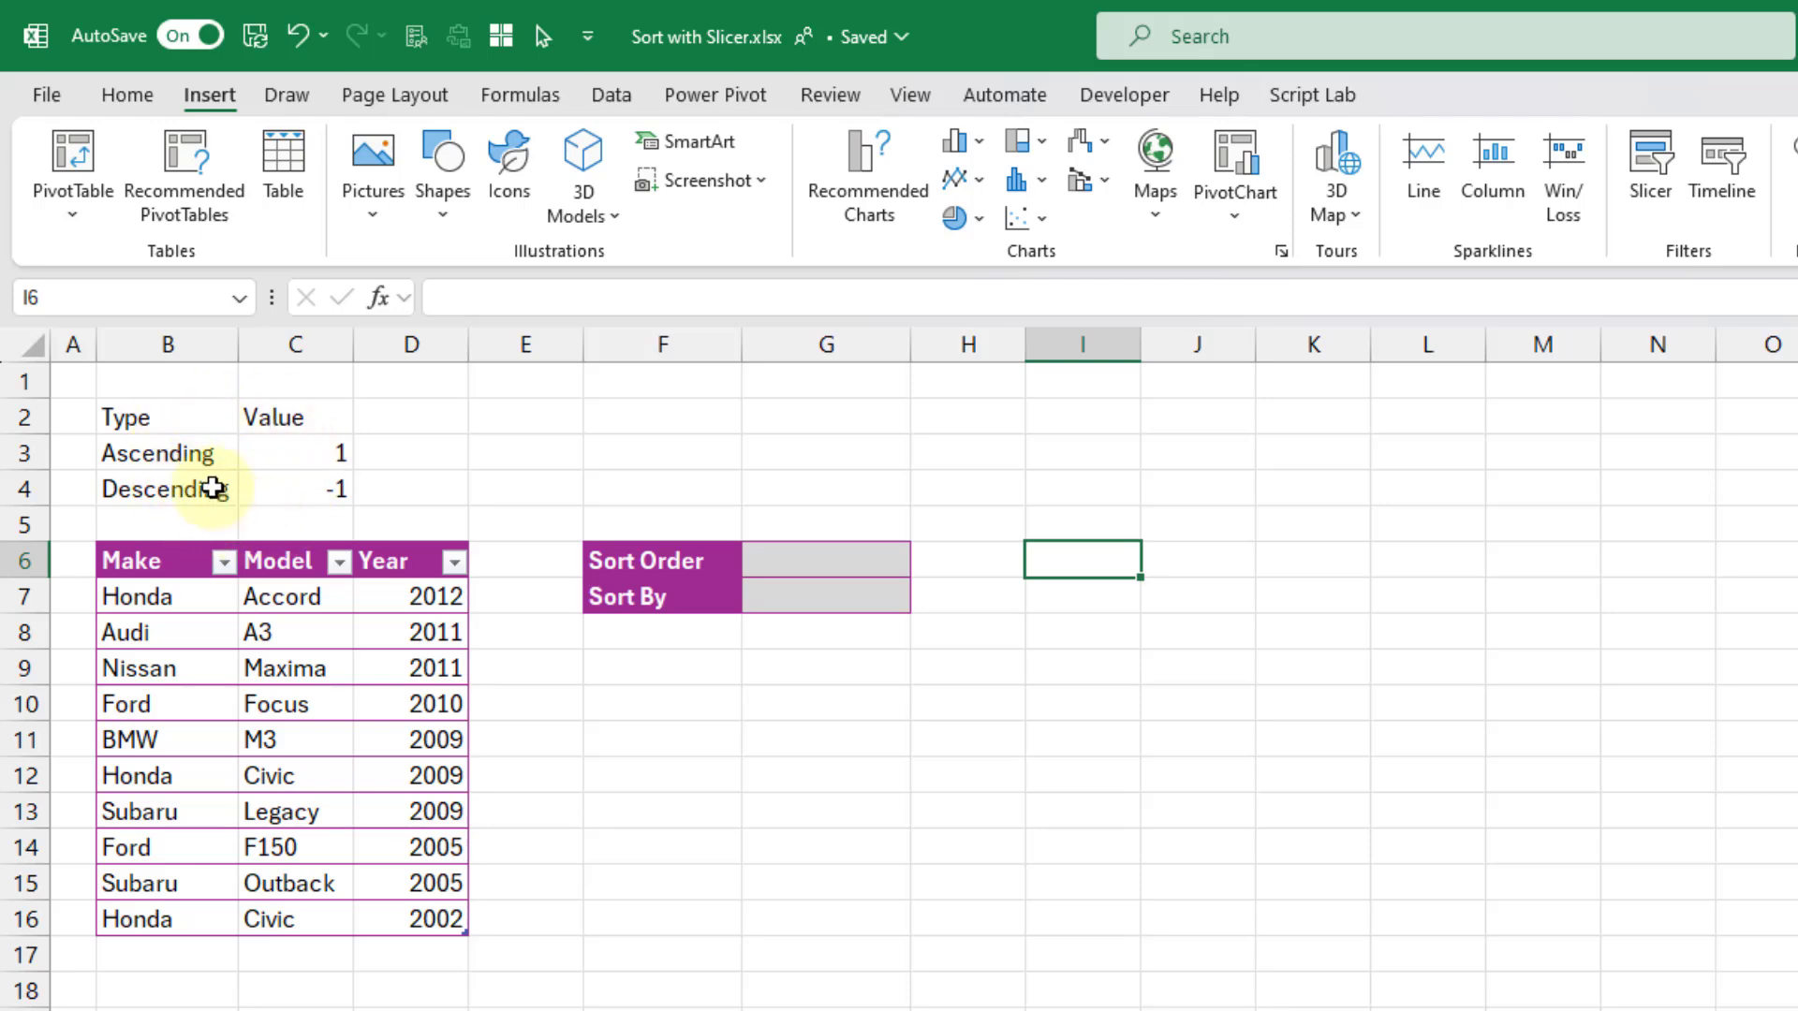
# Step: Review the Ascending 1 / Descending -1 list, then convert B2:C4 into Table2 with headers
pyautogui.click(181, 455)
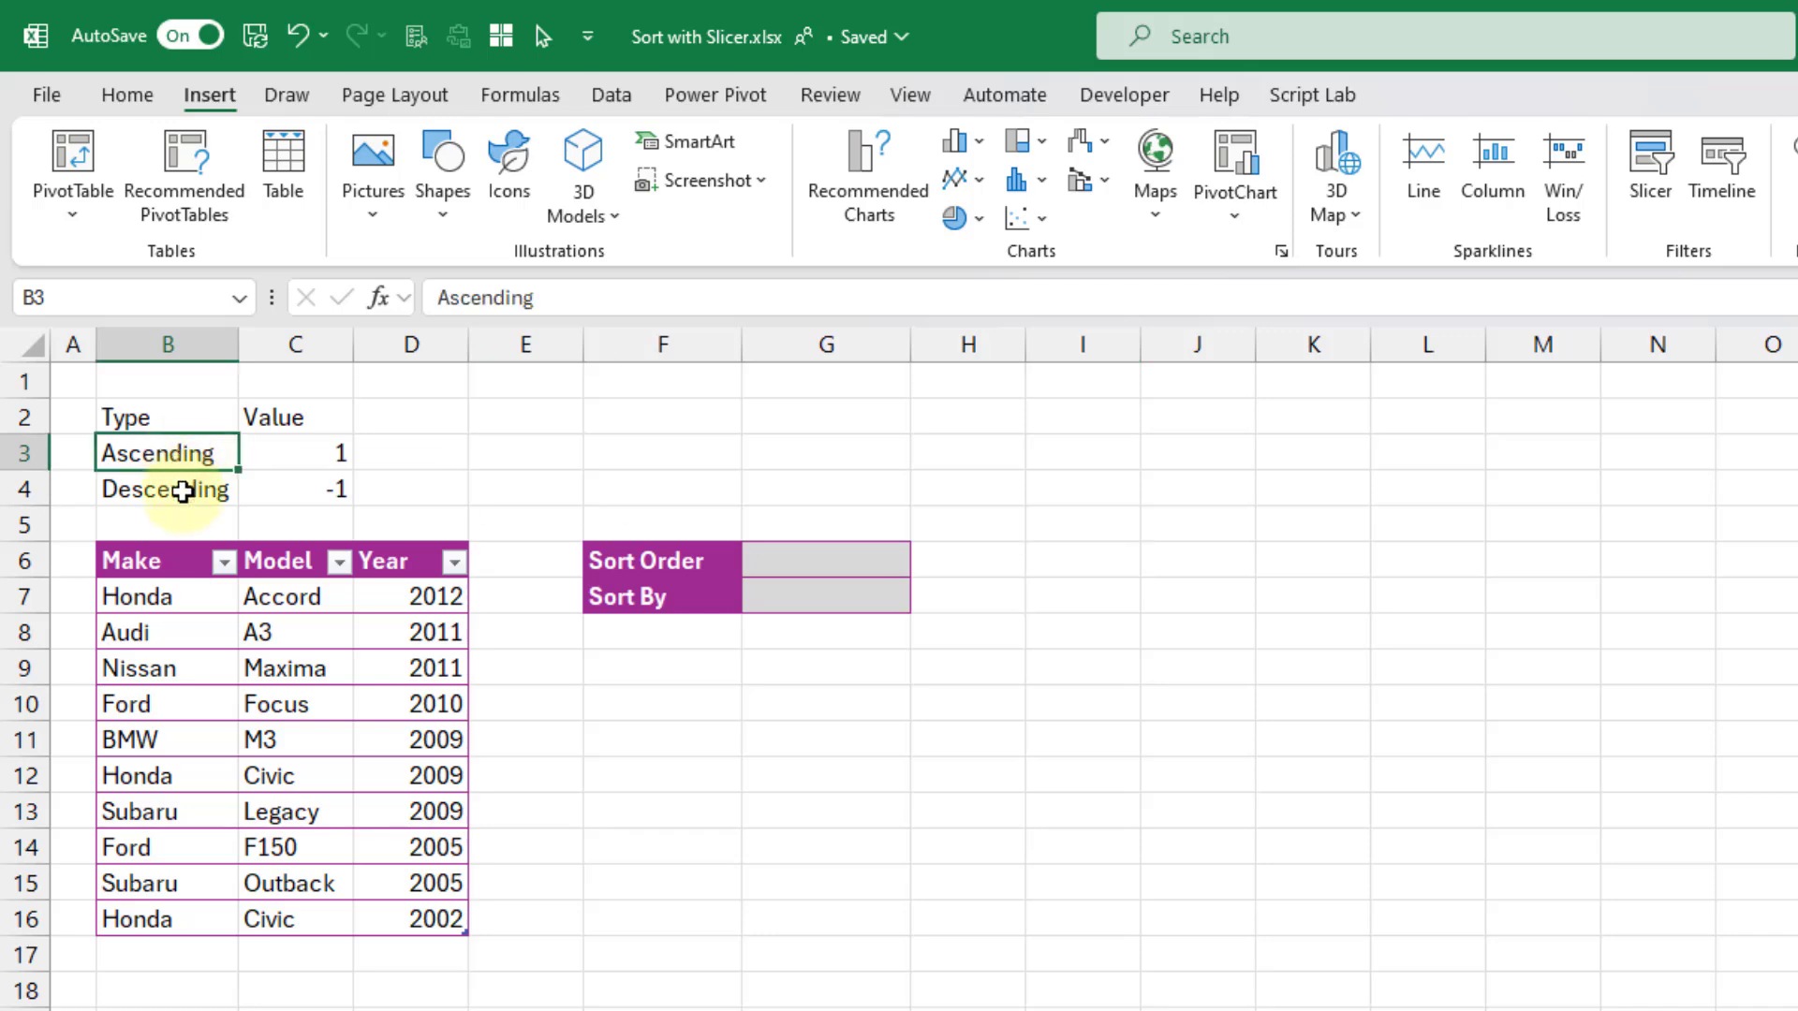
pyautogui.click(181, 488)
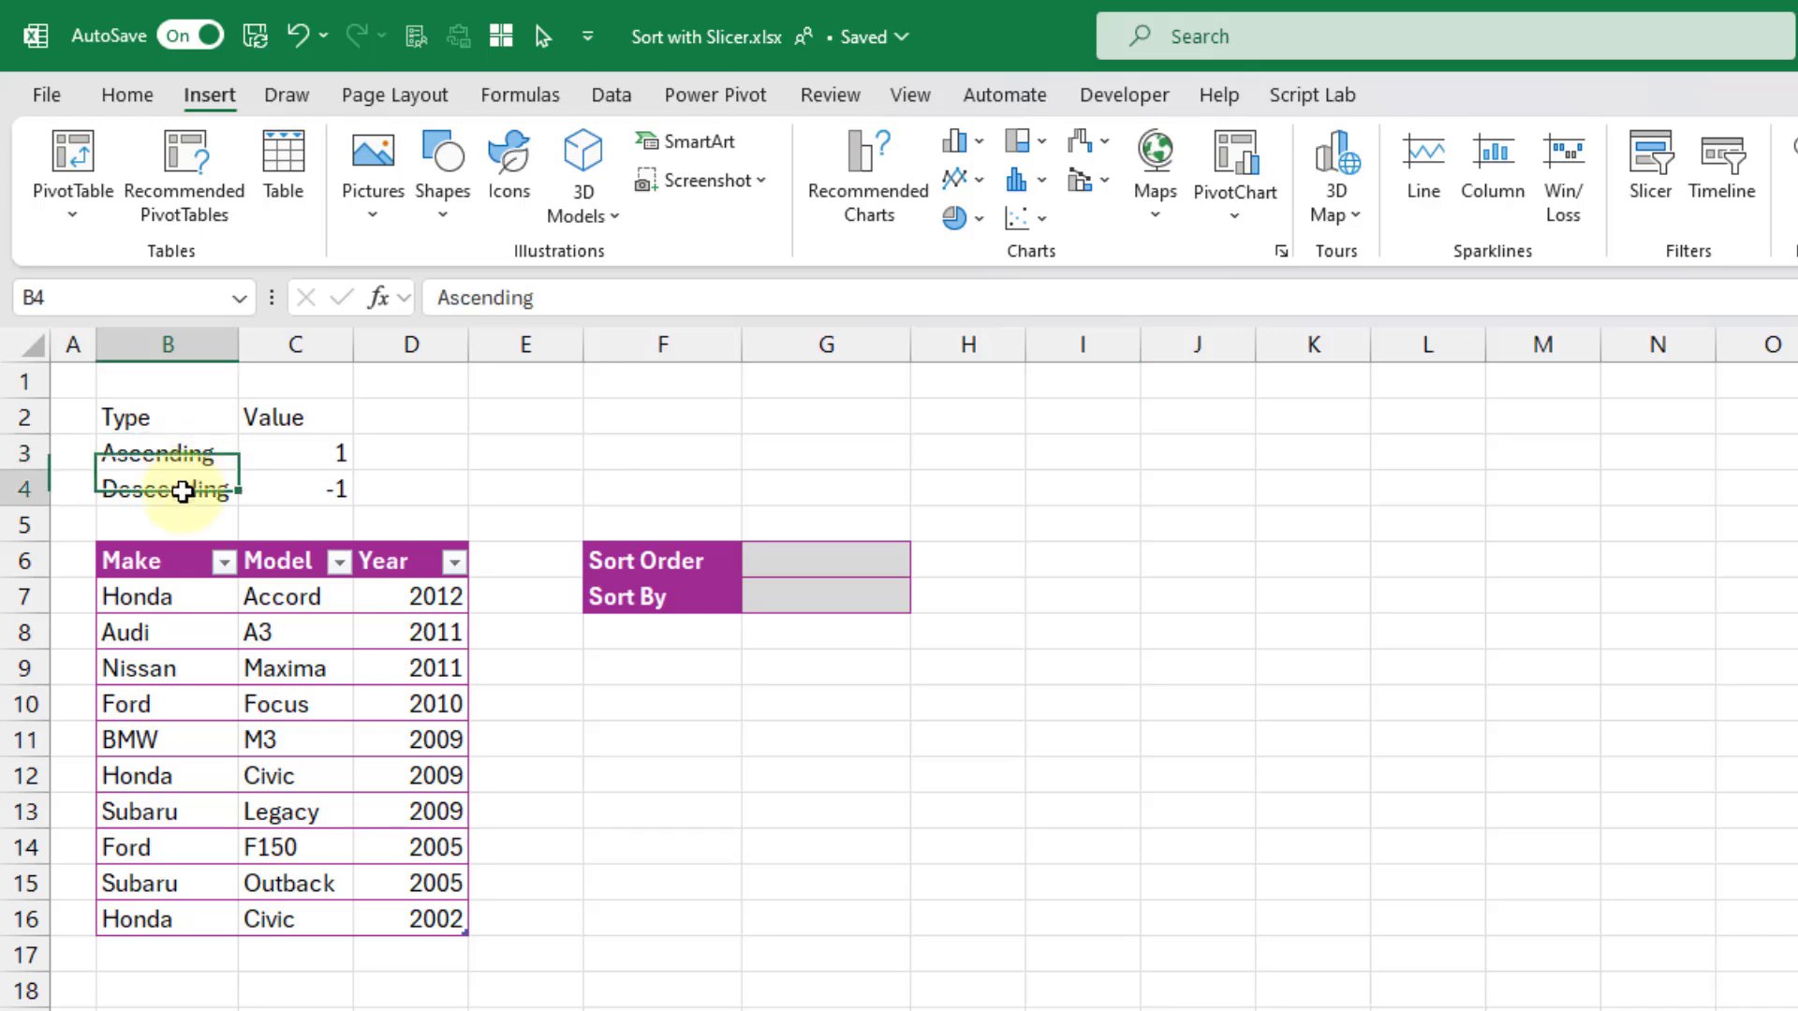
pyautogui.click(279, 456)
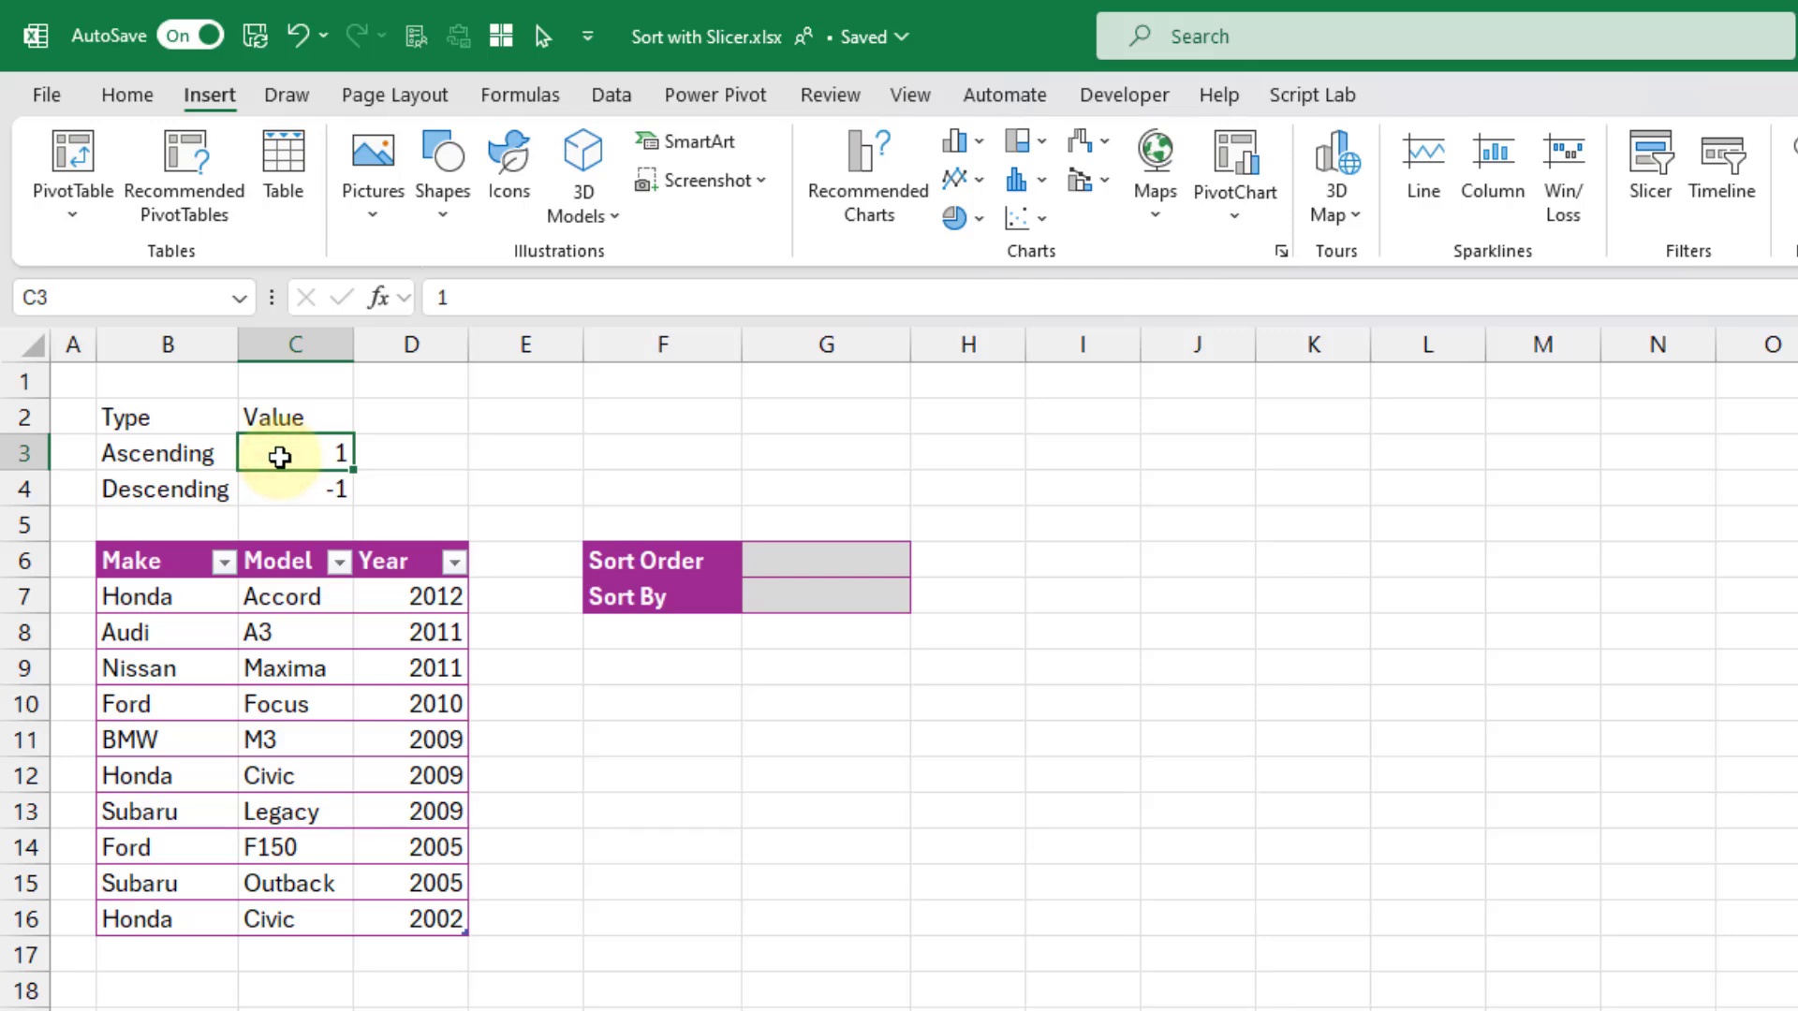
pyautogui.click(282, 487)
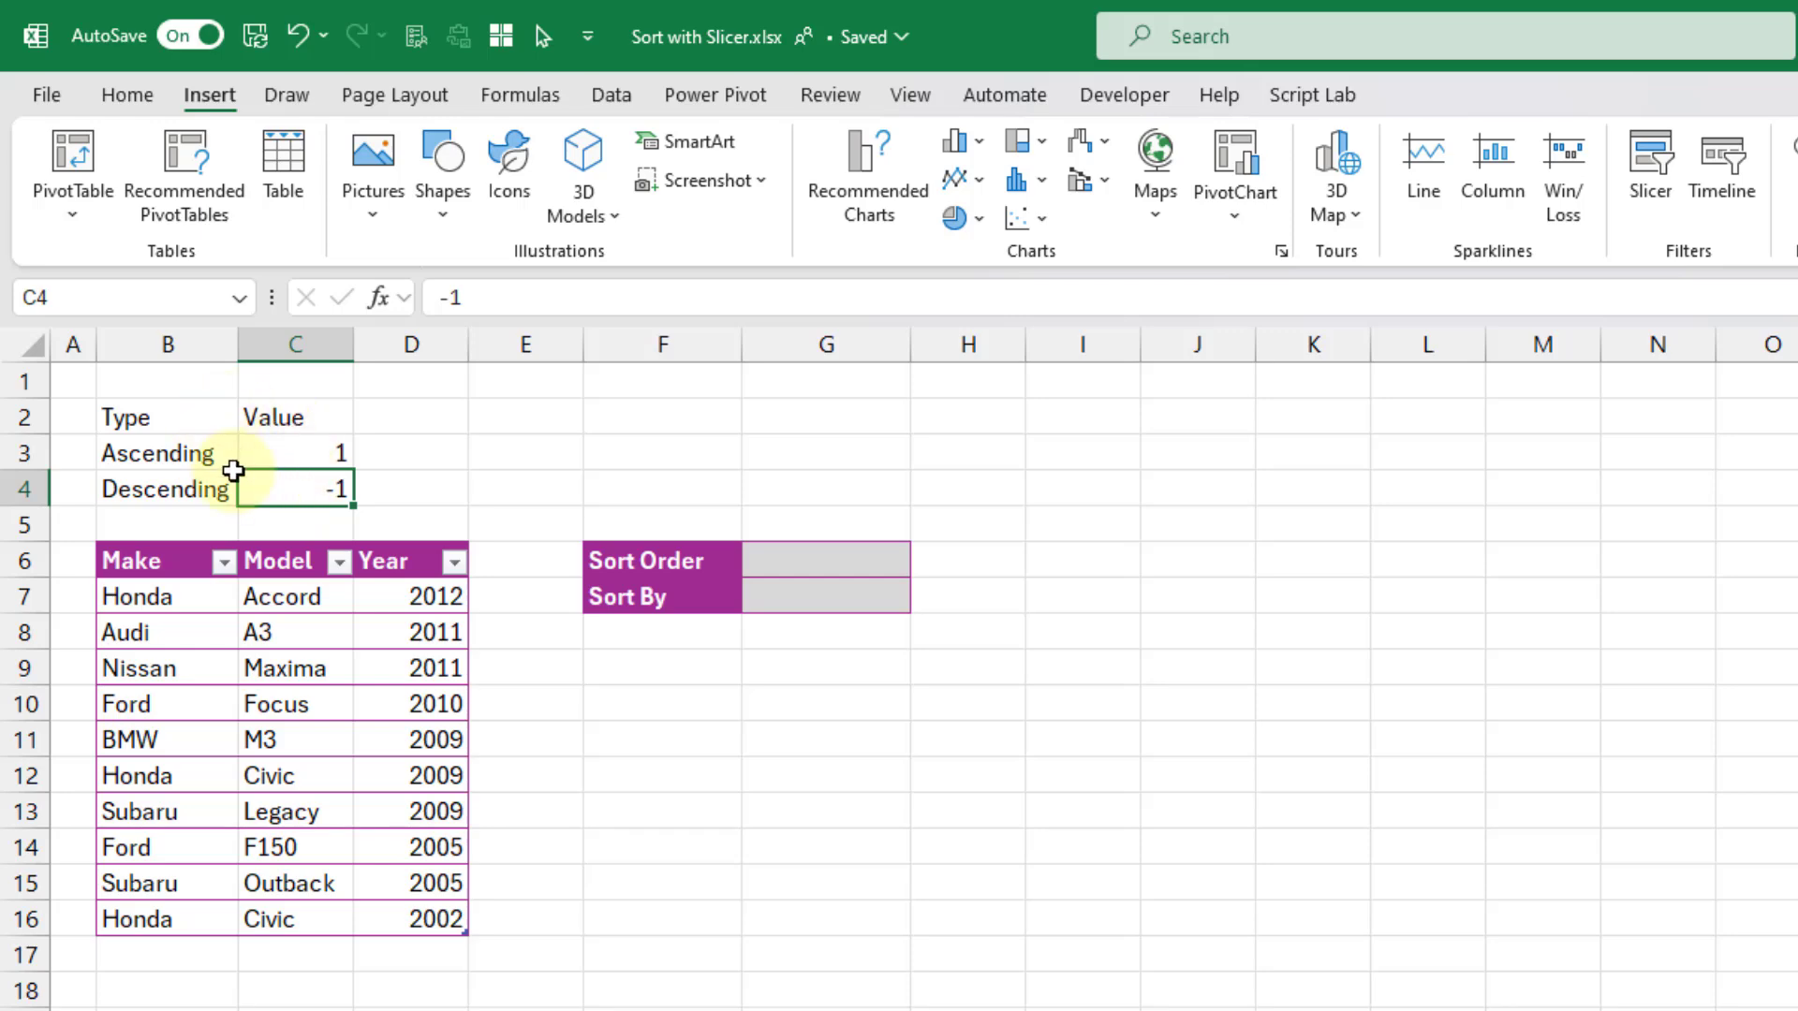
pyautogui.click(272, 171)
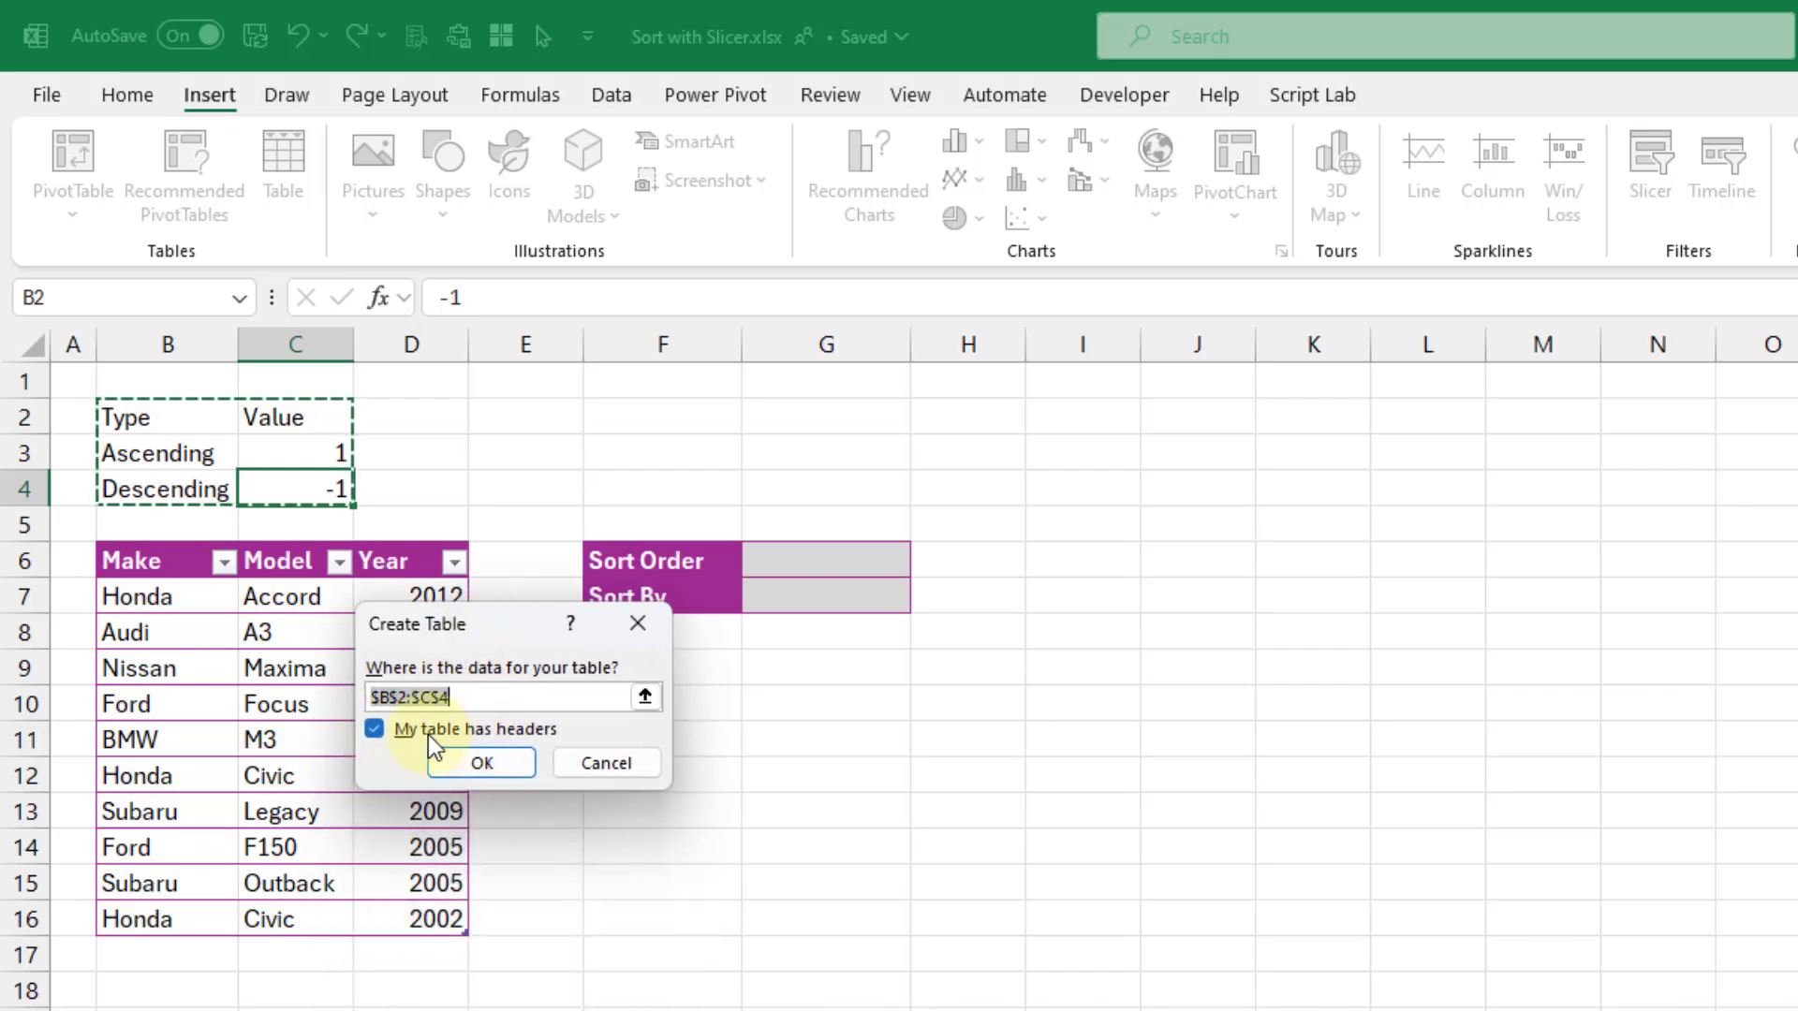
pyautogui.click(461, 765)
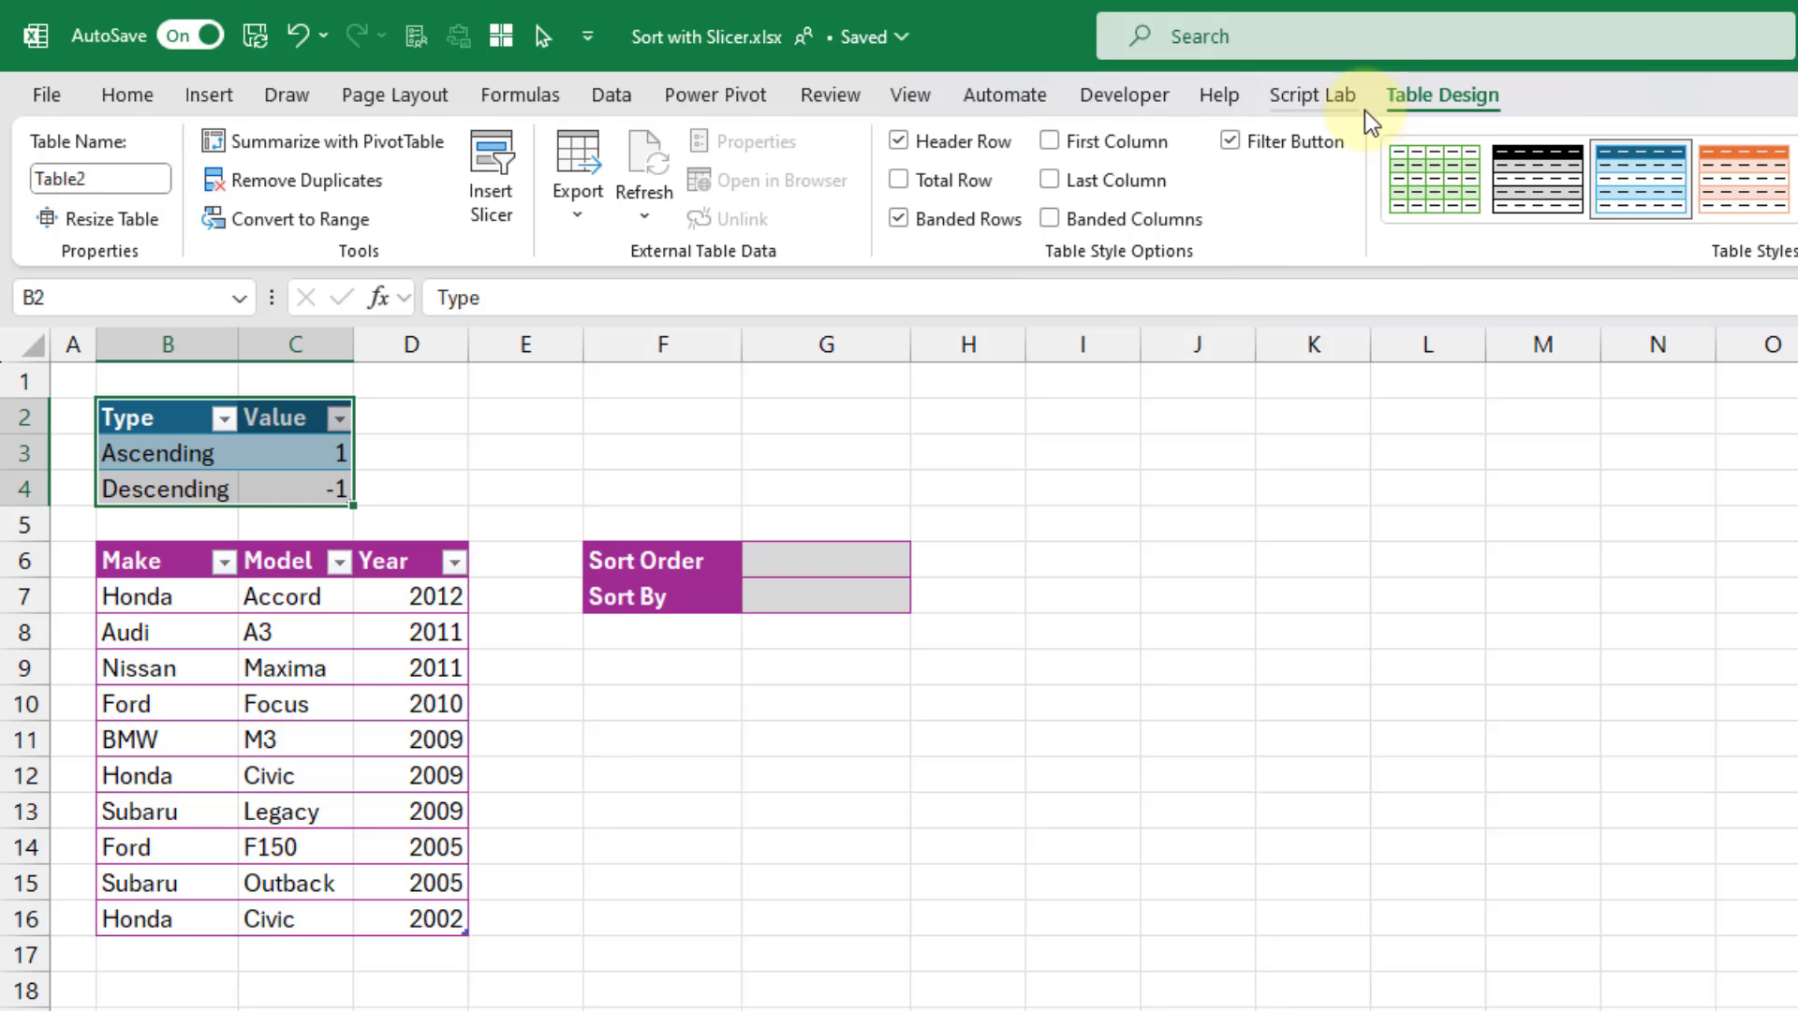
# Step: Add a Type slicer below the Sort Order cells, test Ascending, then clear the filter
pyautogui.click(470, 187)
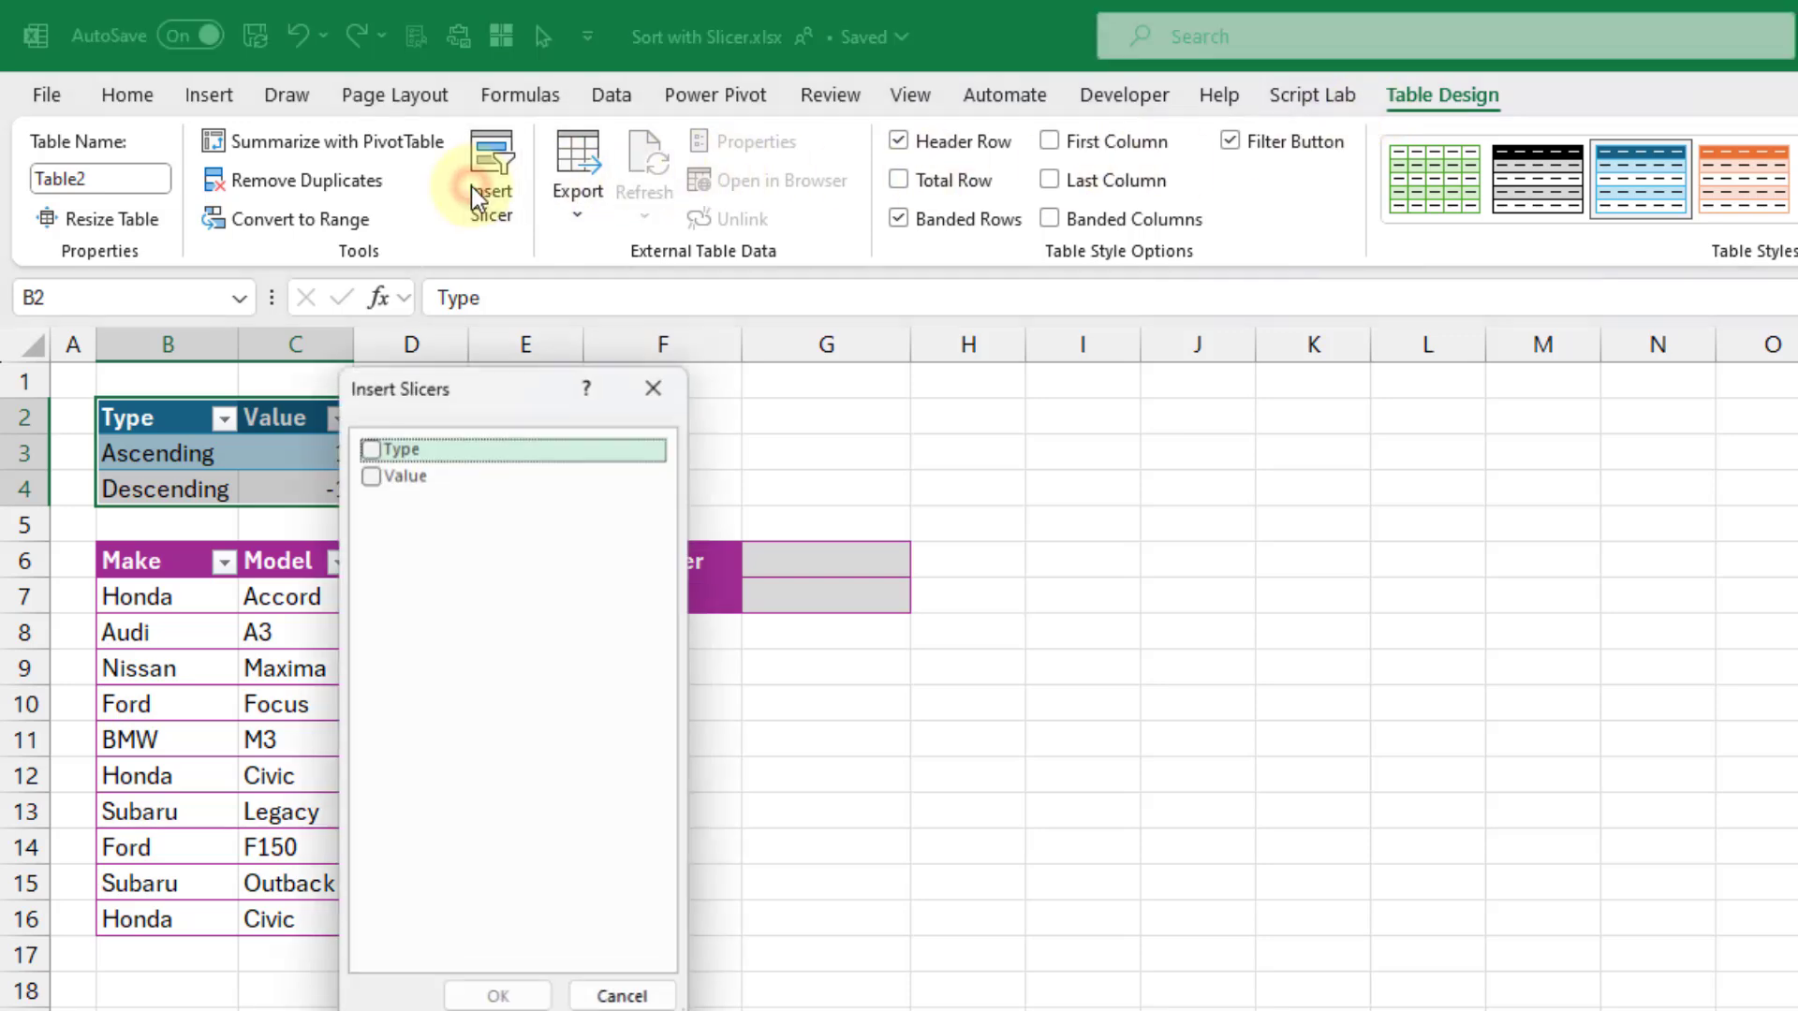
pyautogui.click(371, 452)
pyautogui.click(482, 997)
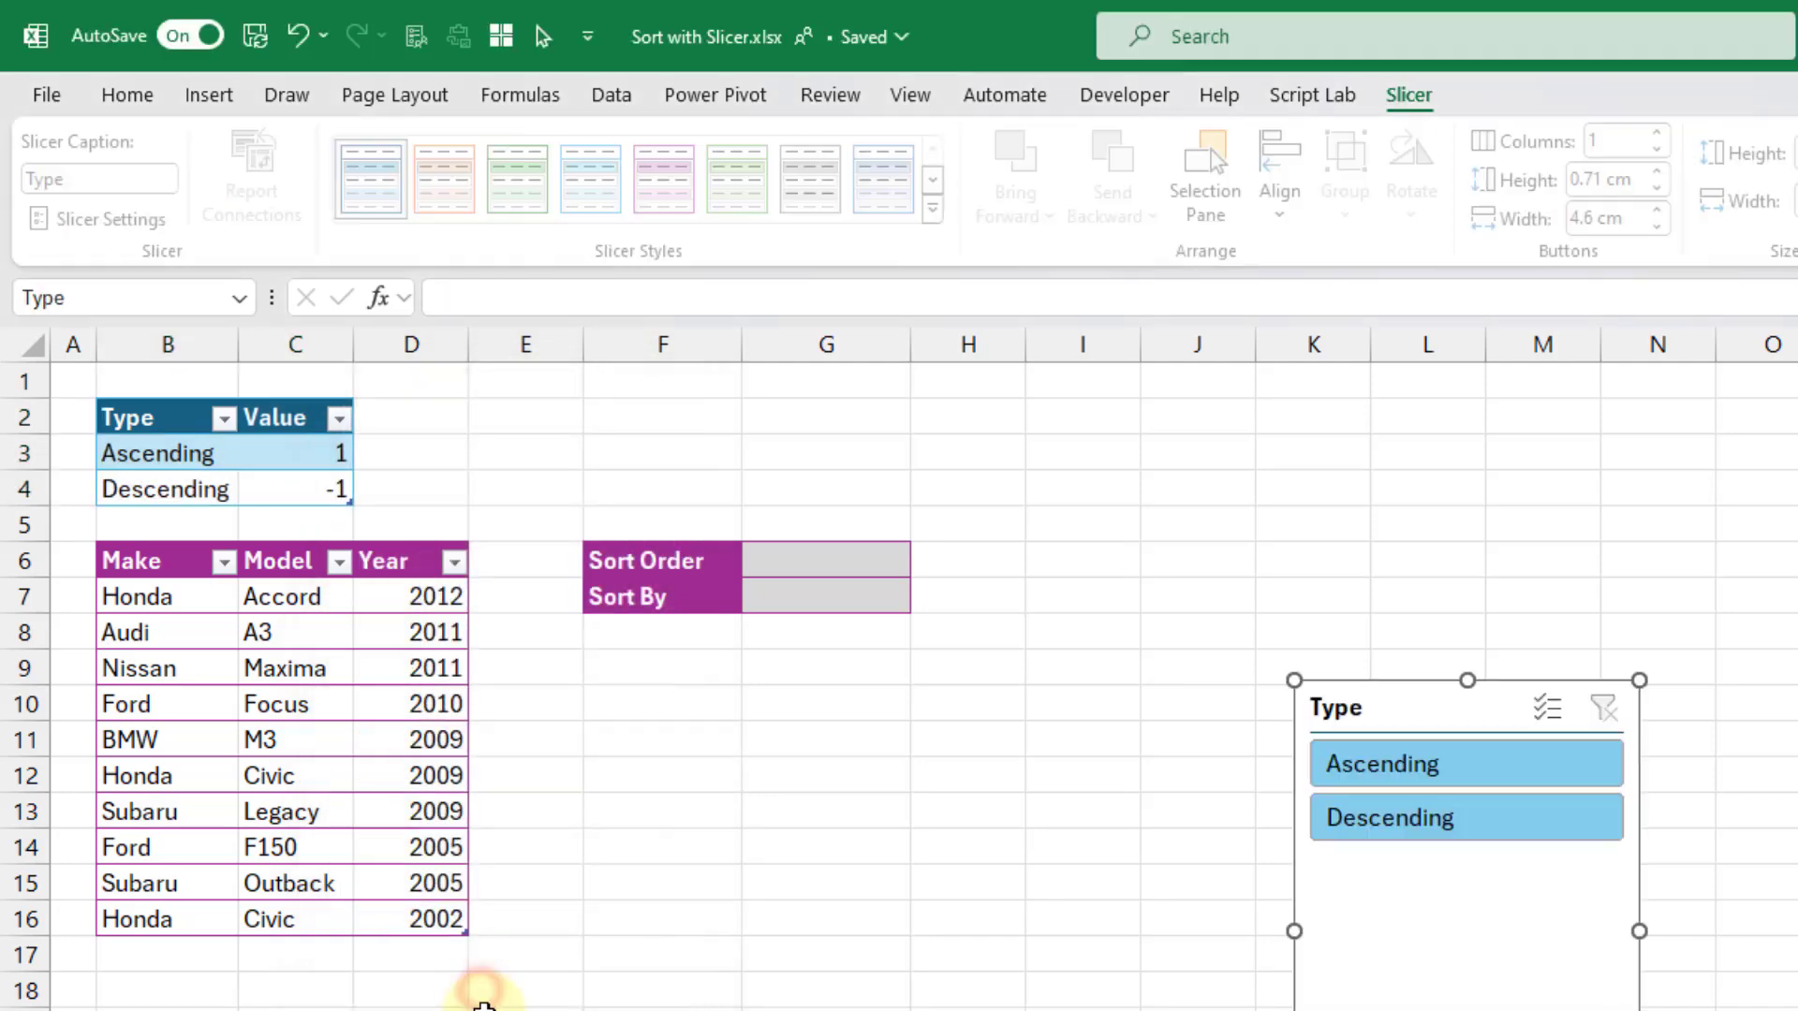
pyautogui.moveTo(1394, 704); pyautogui.dragTo(674, 667)
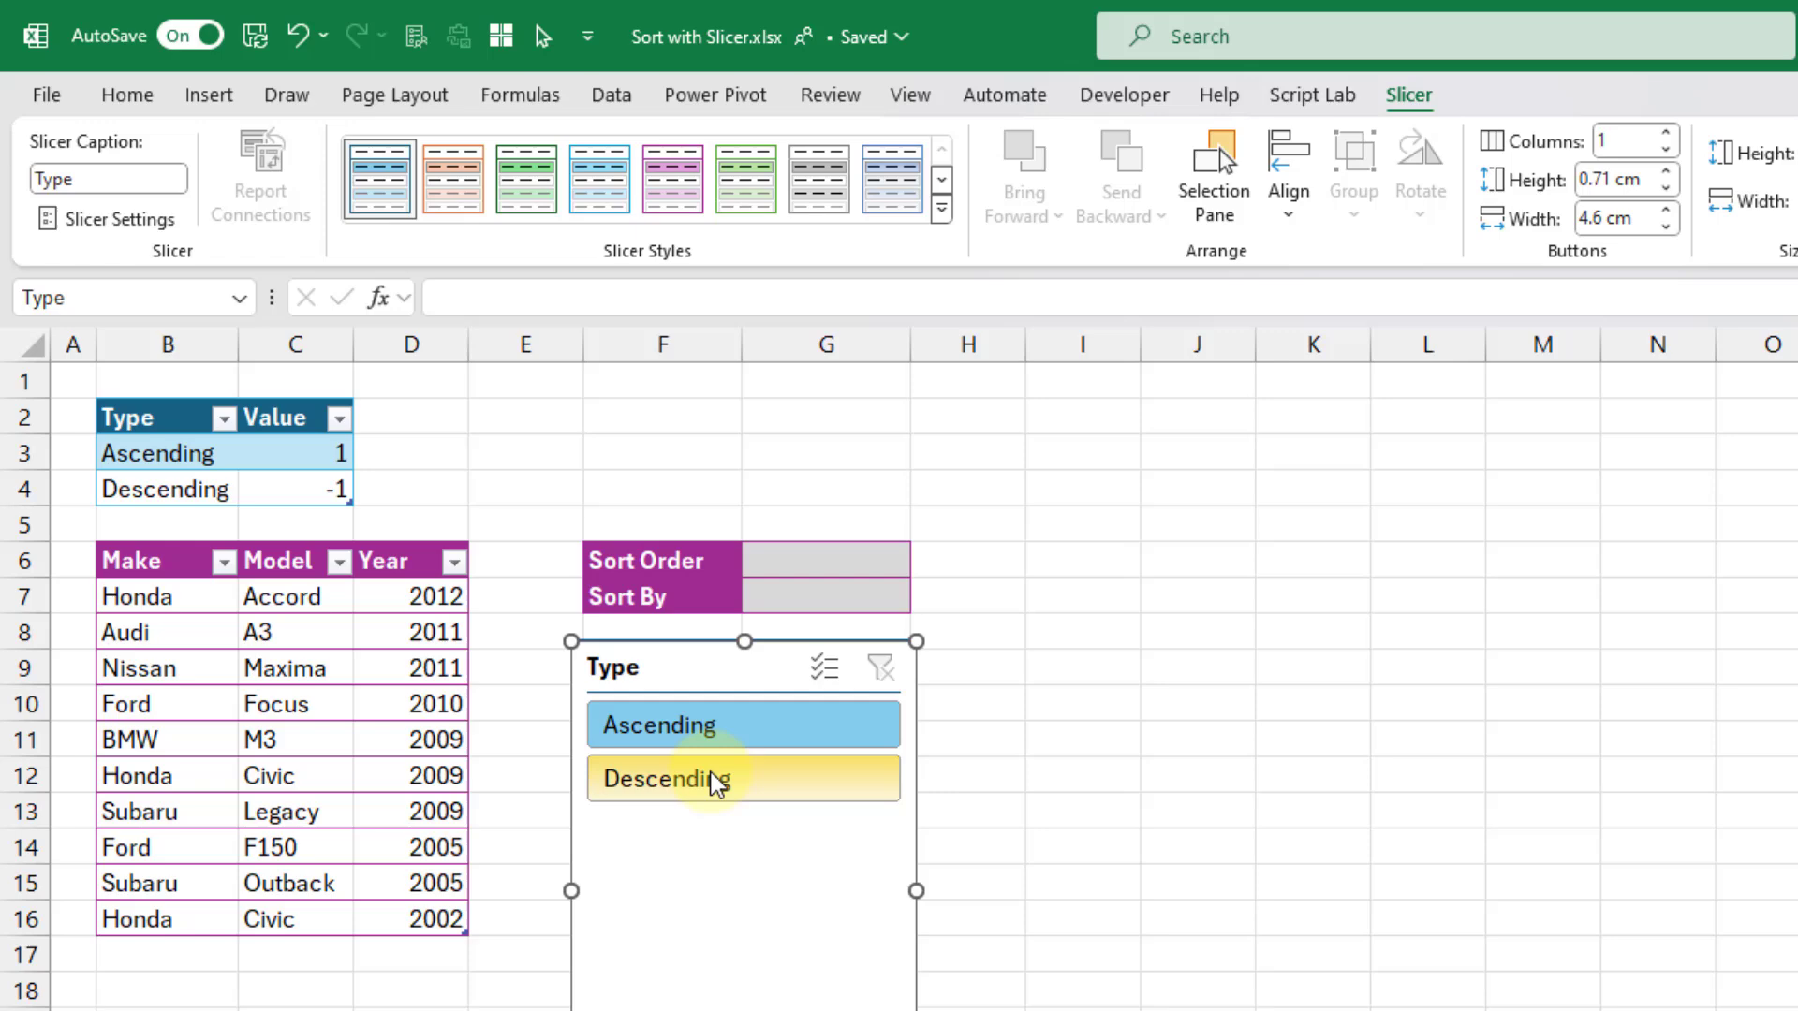
pyautogui.click(758, 726)
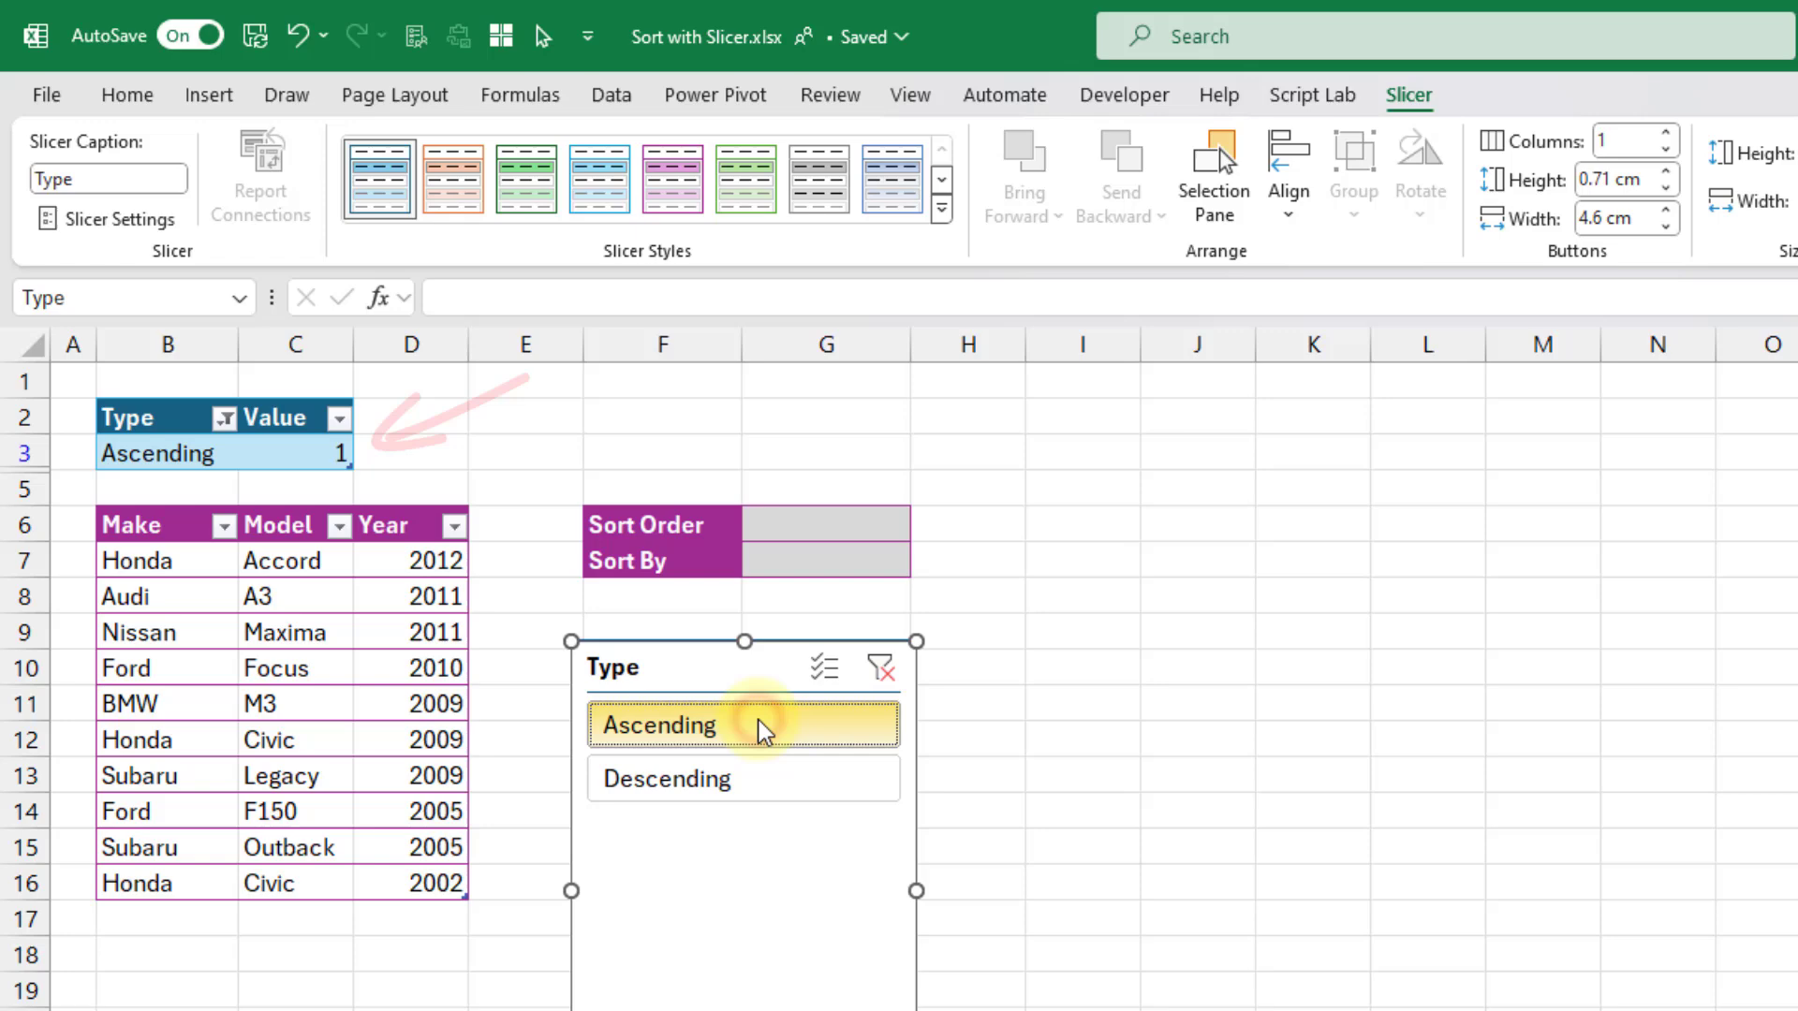
pyautogui.click(880, 671)
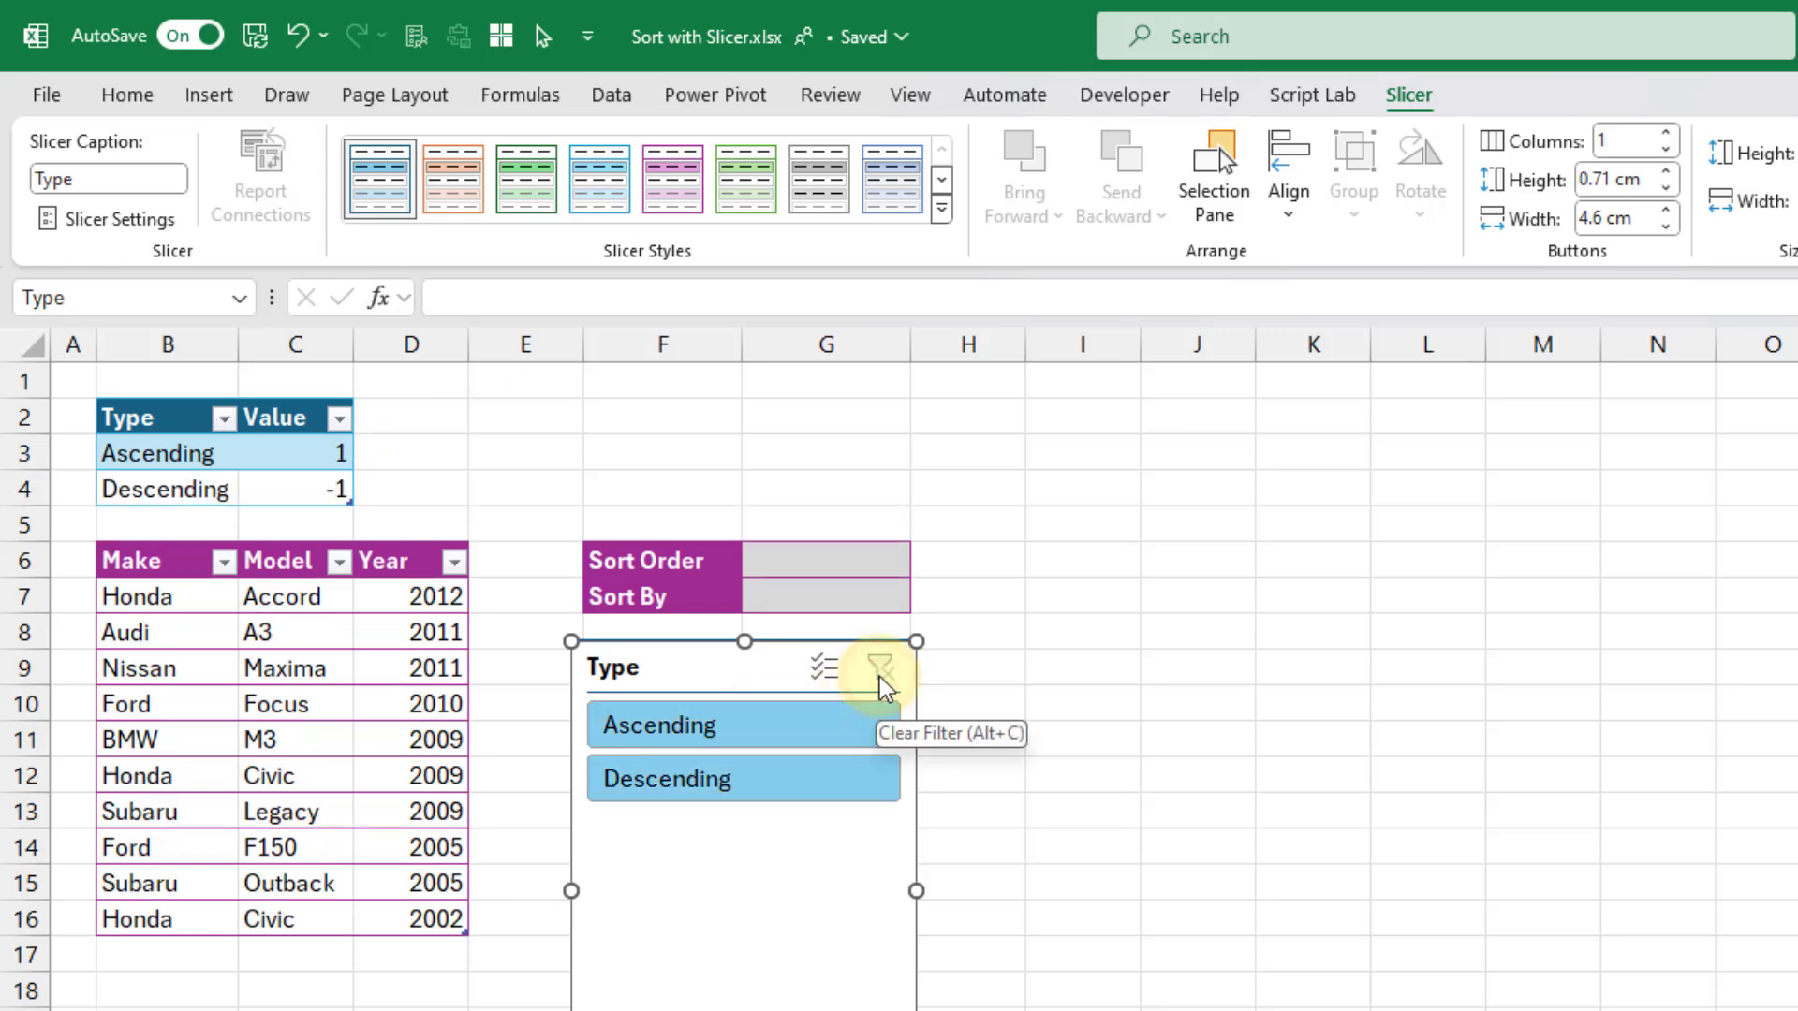
# Step: Enter =SUBTOTAL(104,Table2[Value]) in G6 so it returns the visible maximum Value, 1
pyautogui.click(846, 556)
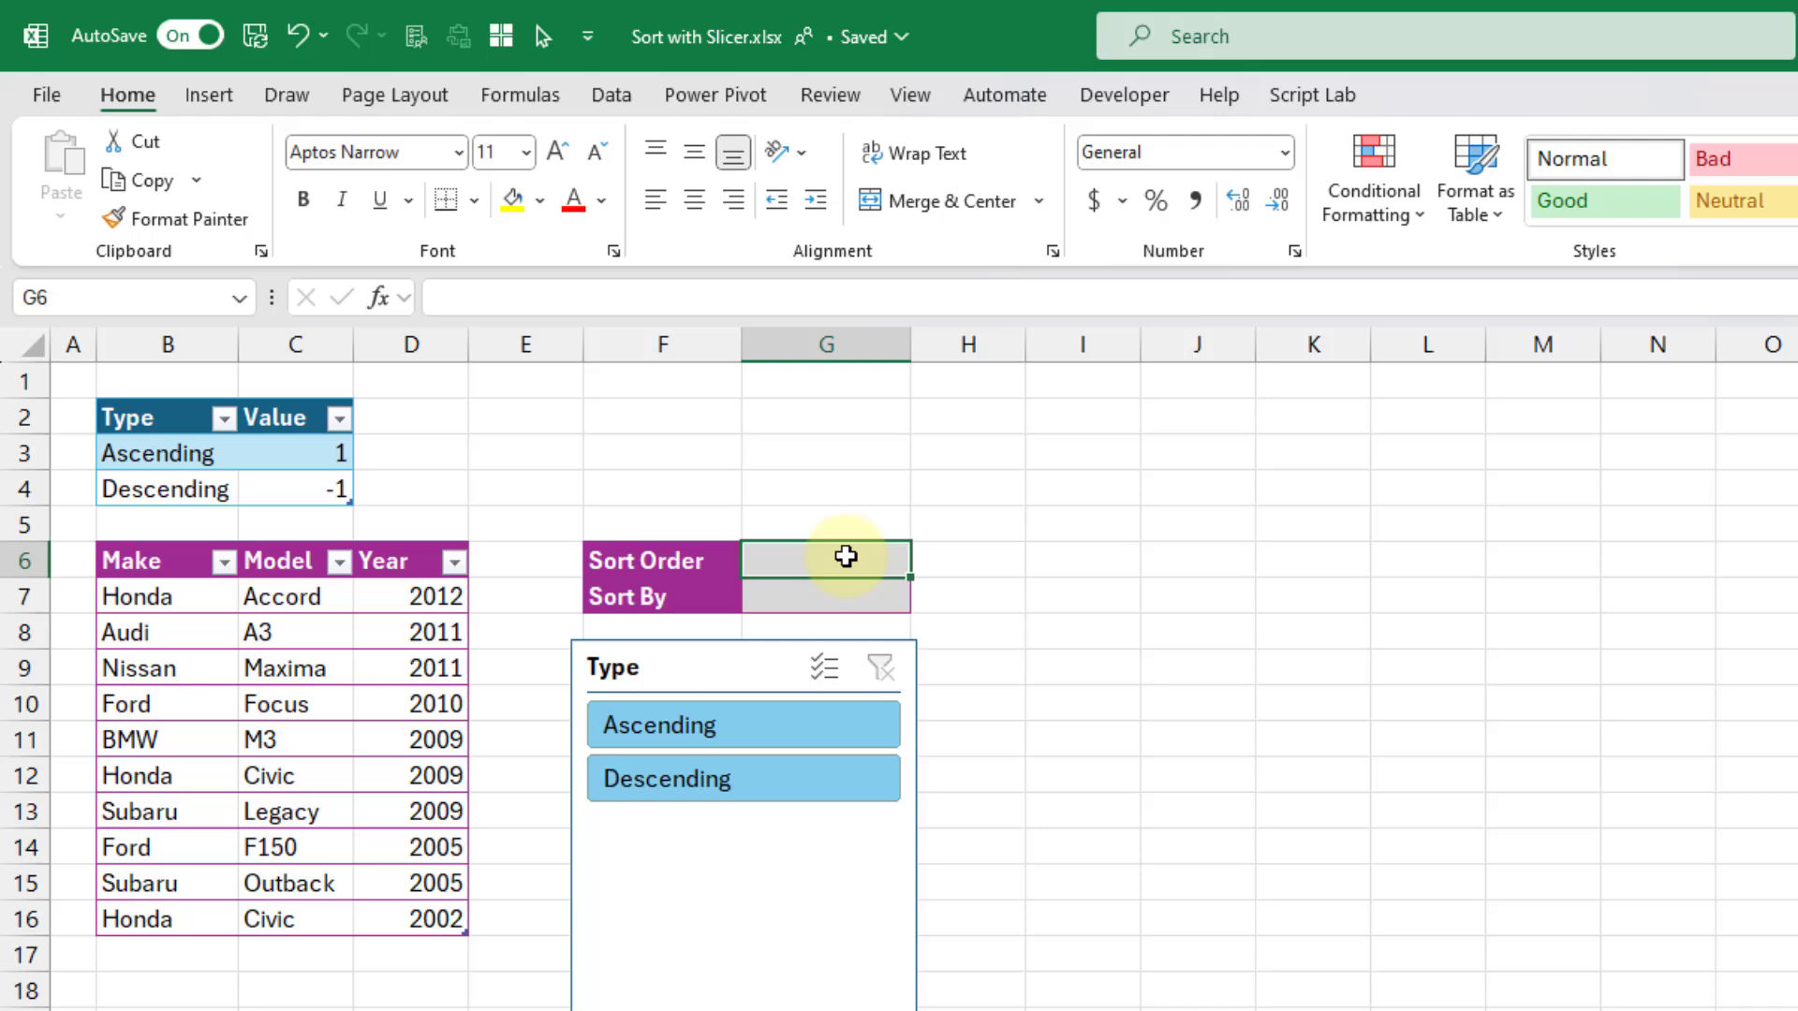
pyautogui.write('=')
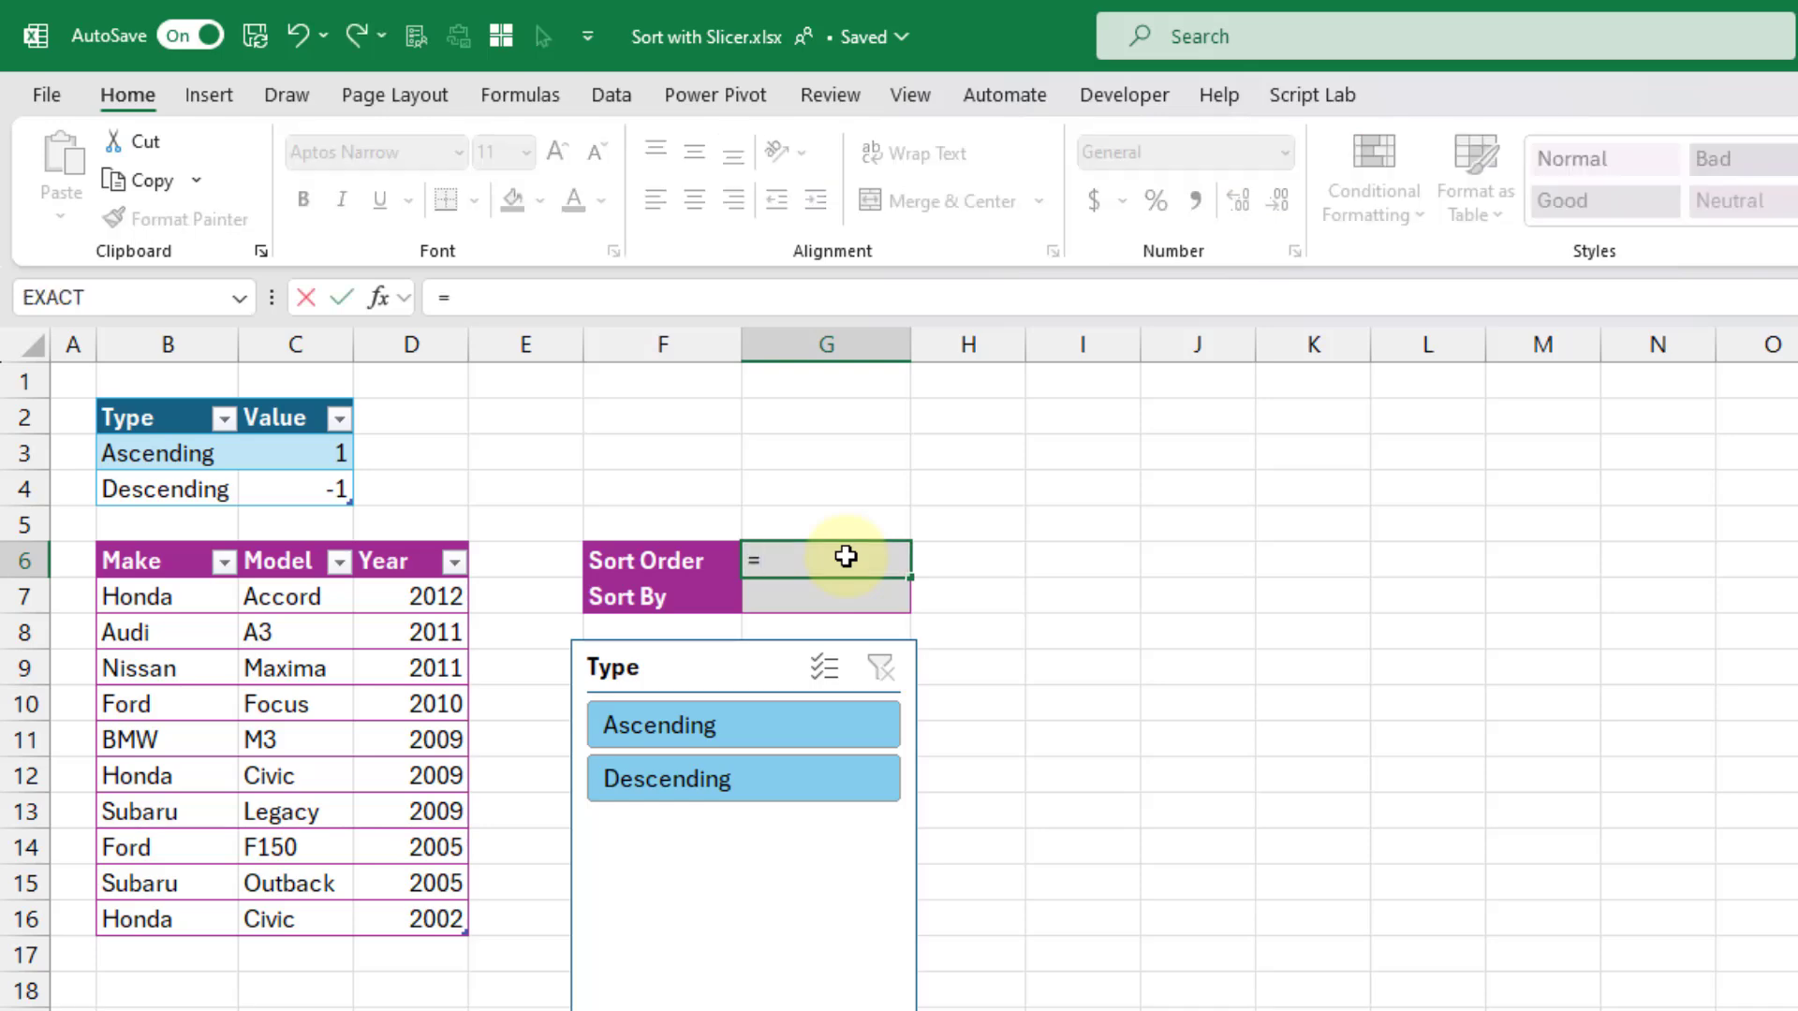
pyautogui.write('subt')
pyautogui.press('Tab')
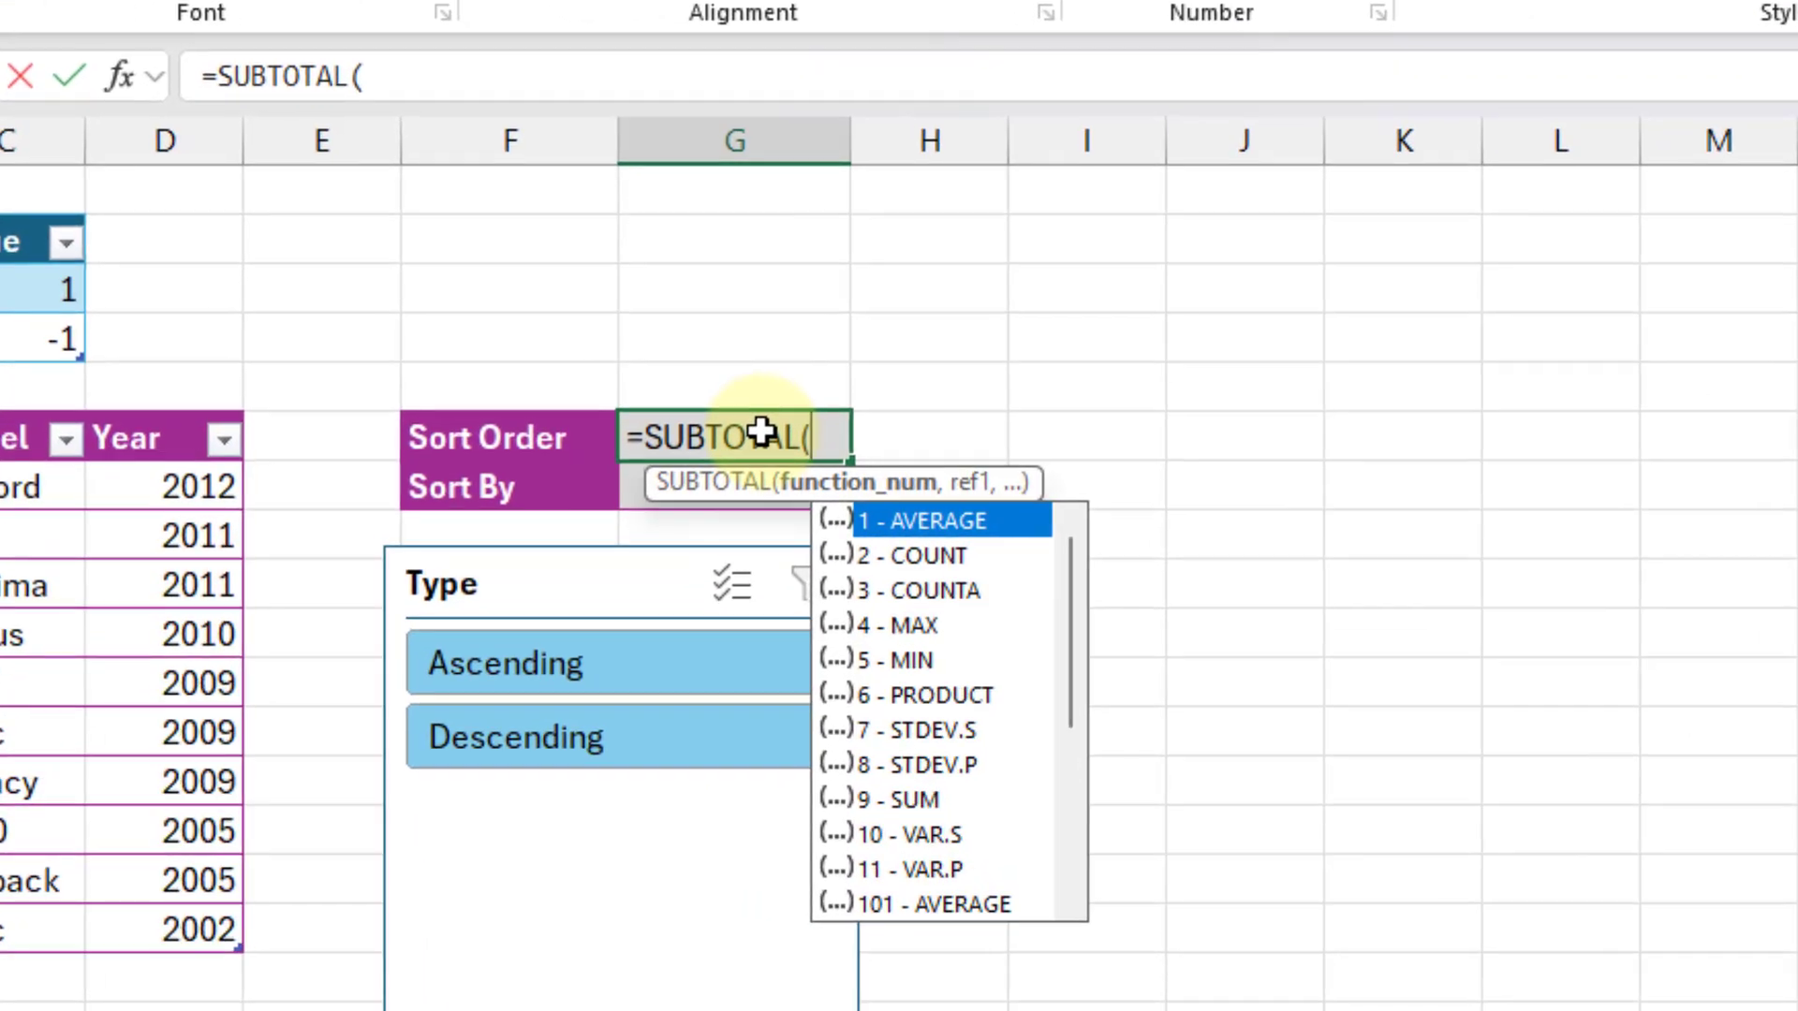
pyautogui.press('Down')
pyautogui.press('Down')
pyautogui.press('Down')
pyautogui.press('Down')
pyautogui.press('Down')
pyautogui.press('Down')
pyautogui.press('Down')
pyautogui.press('Down')
pyautogui.press('Down')
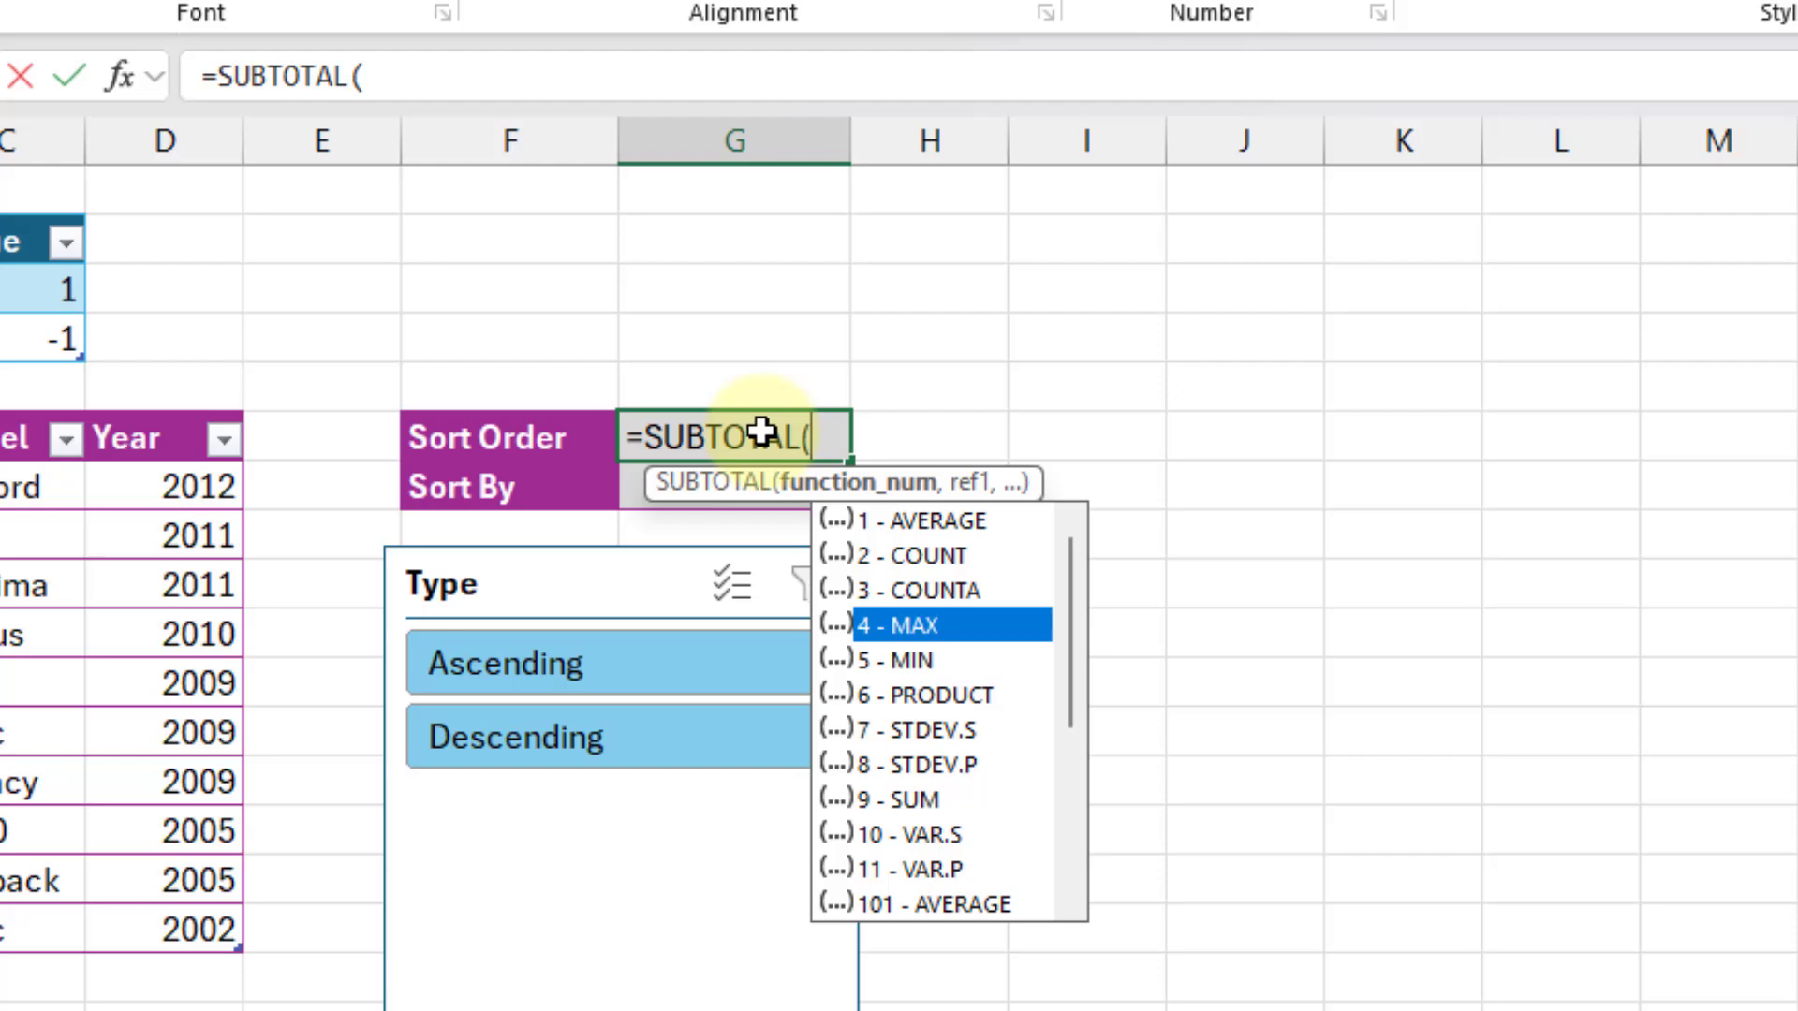
pyautogui.press('Down')
pyautogui.press('Down')
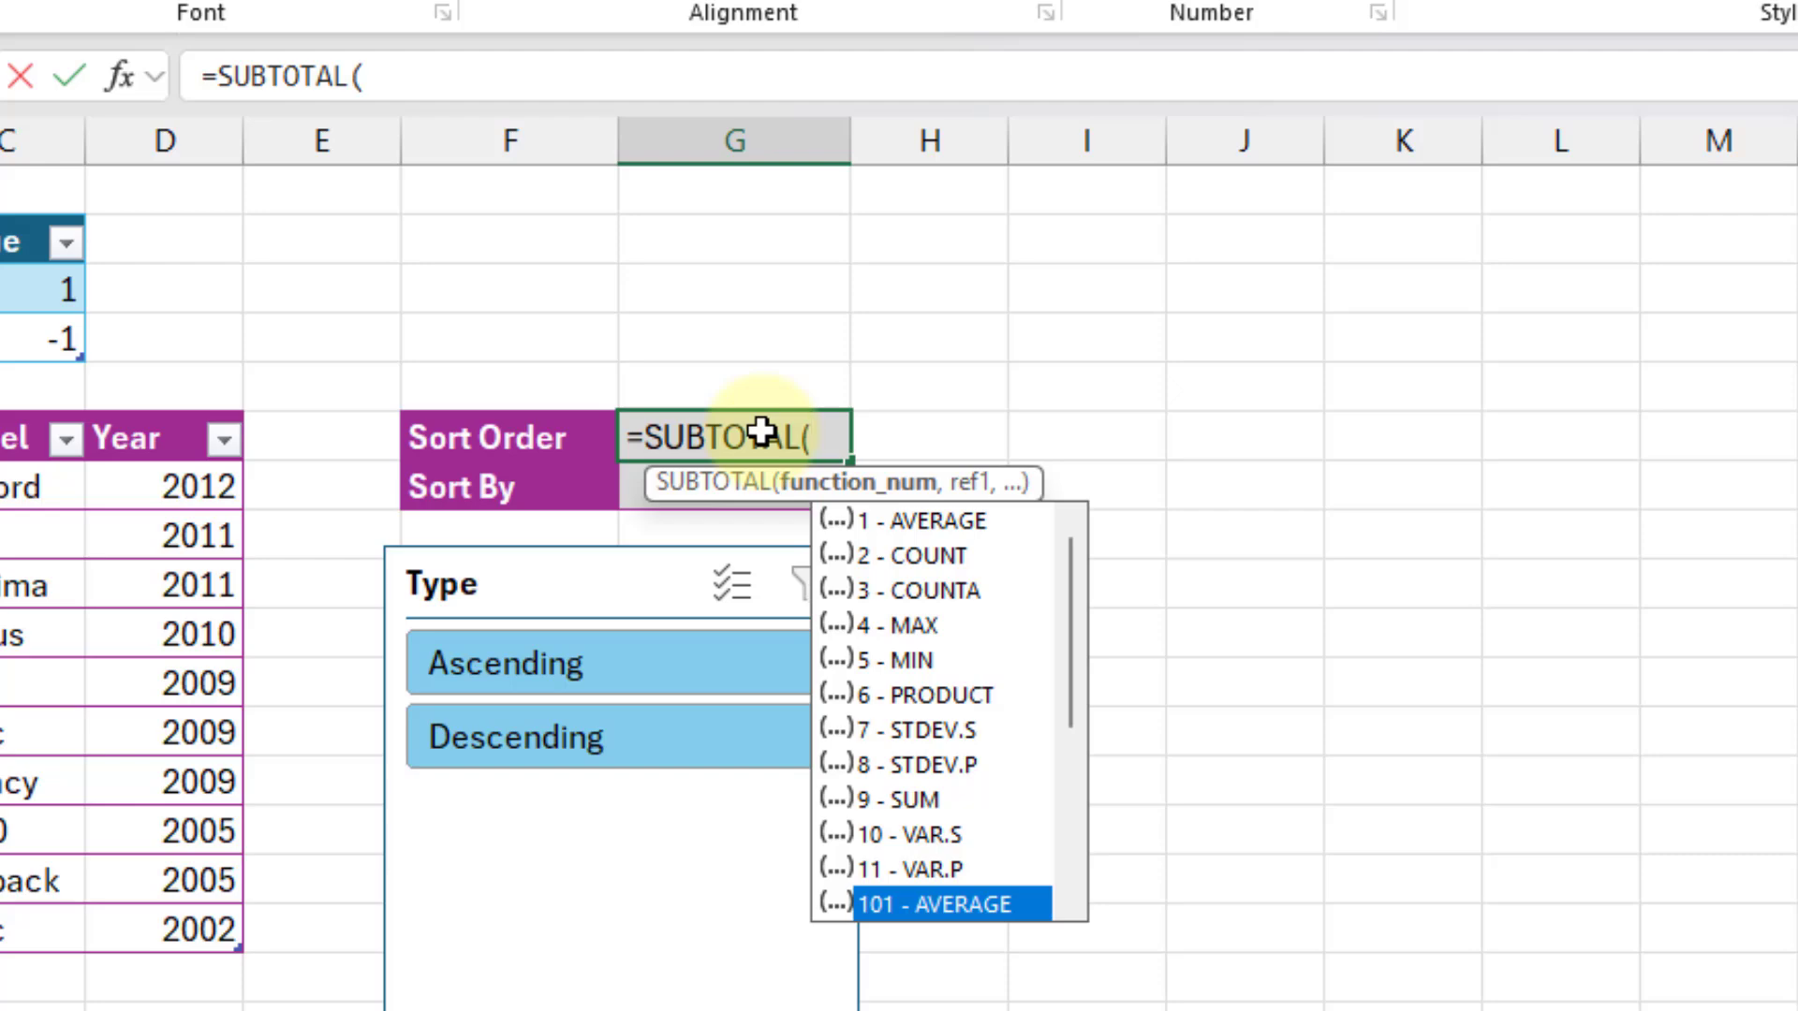
pyautogui.press('Down')
pyautogui.press('Down')
pyautogui.press('Down')
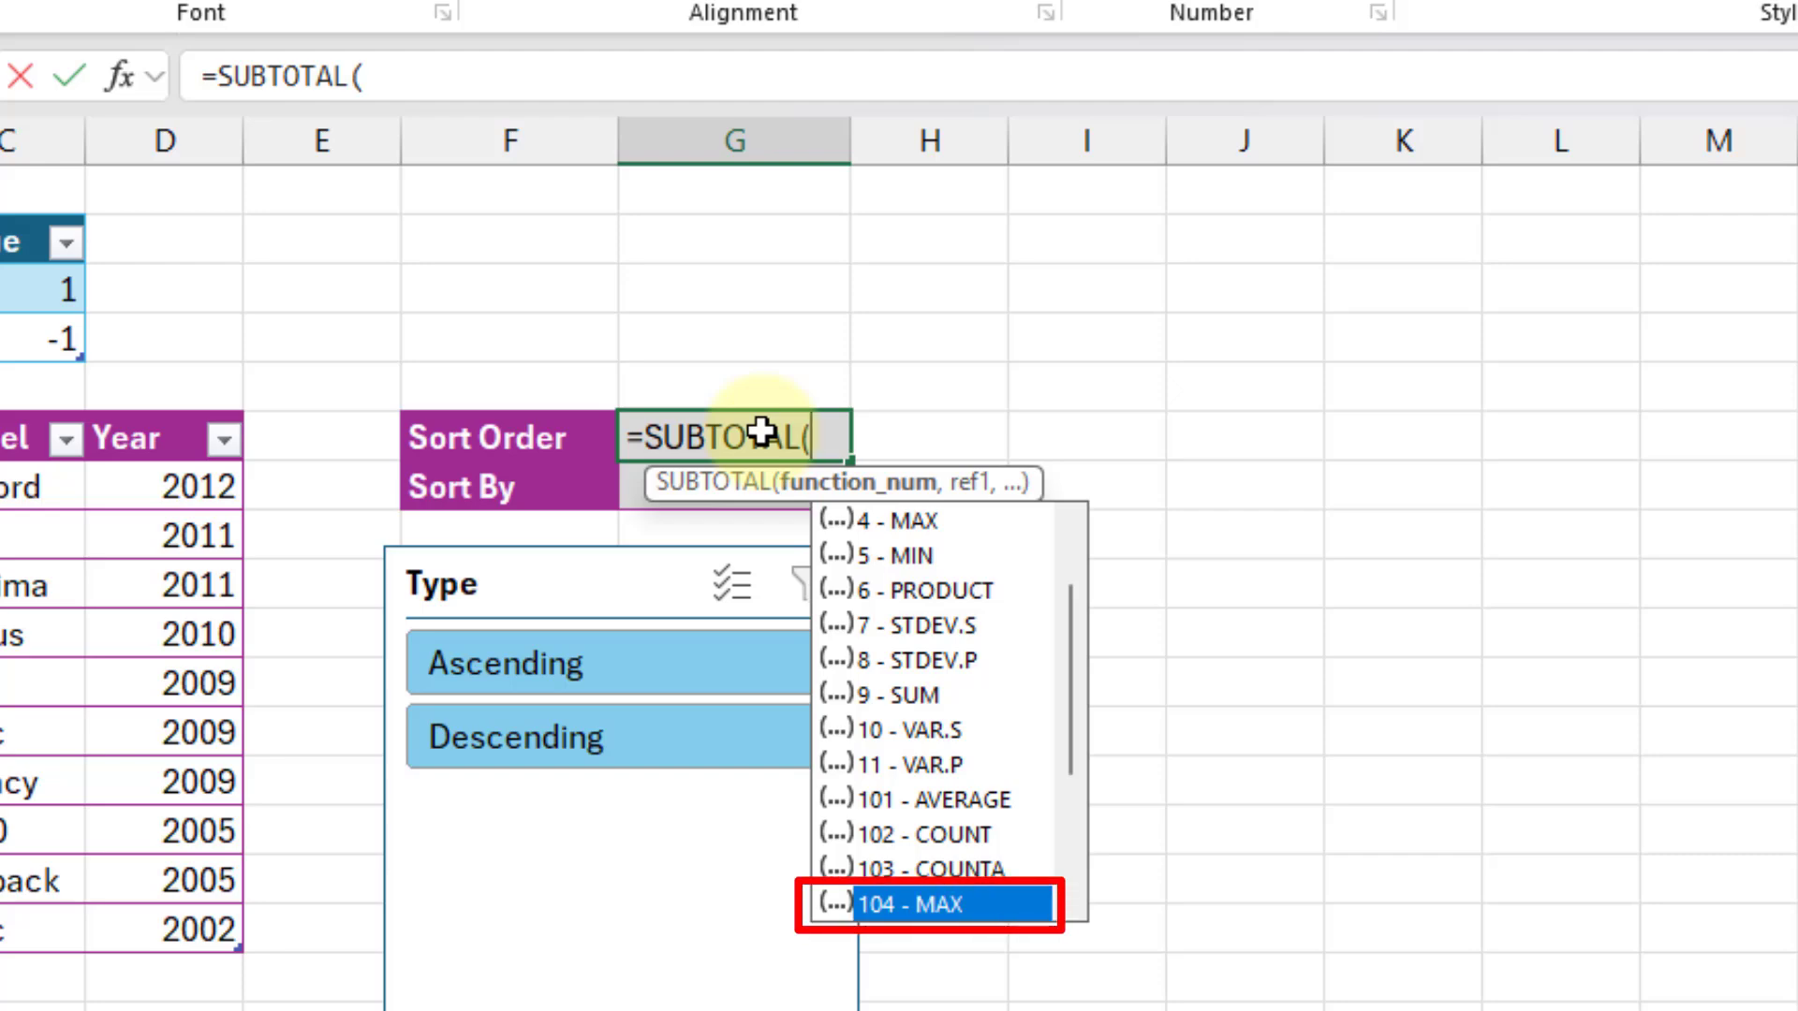
pyautogui.press('Tab')
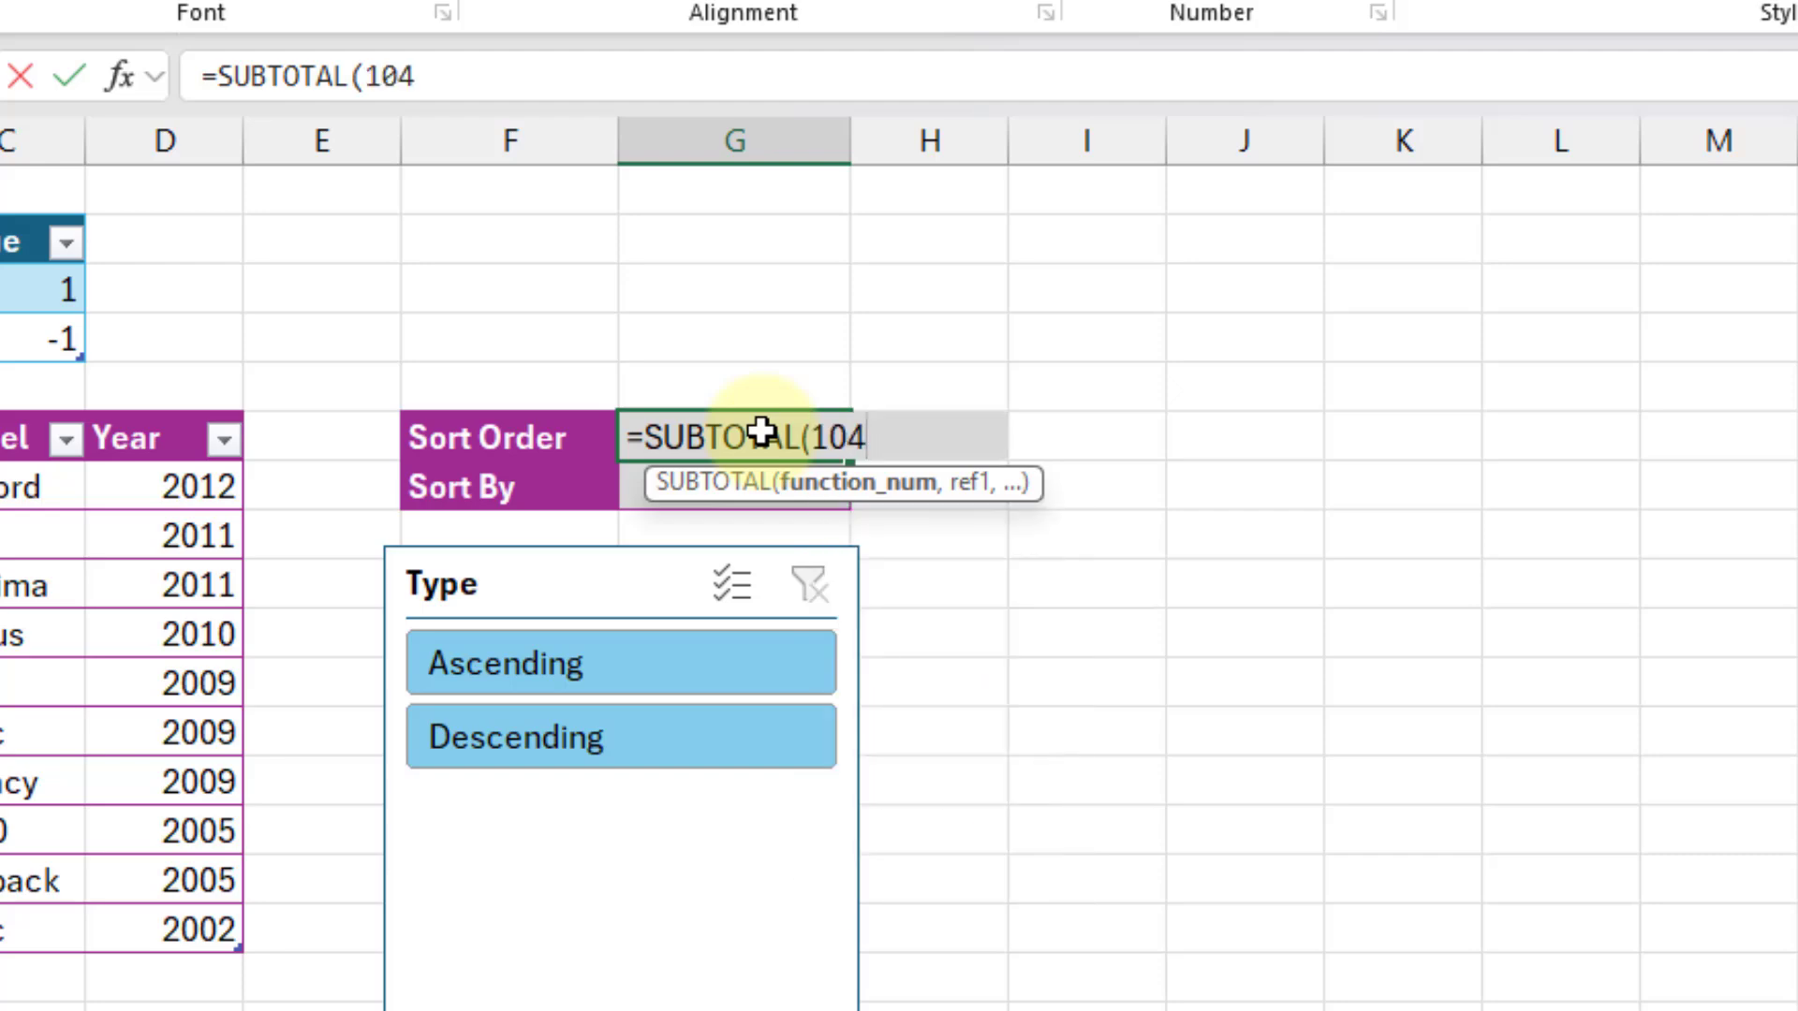
pyautogui.write(',')
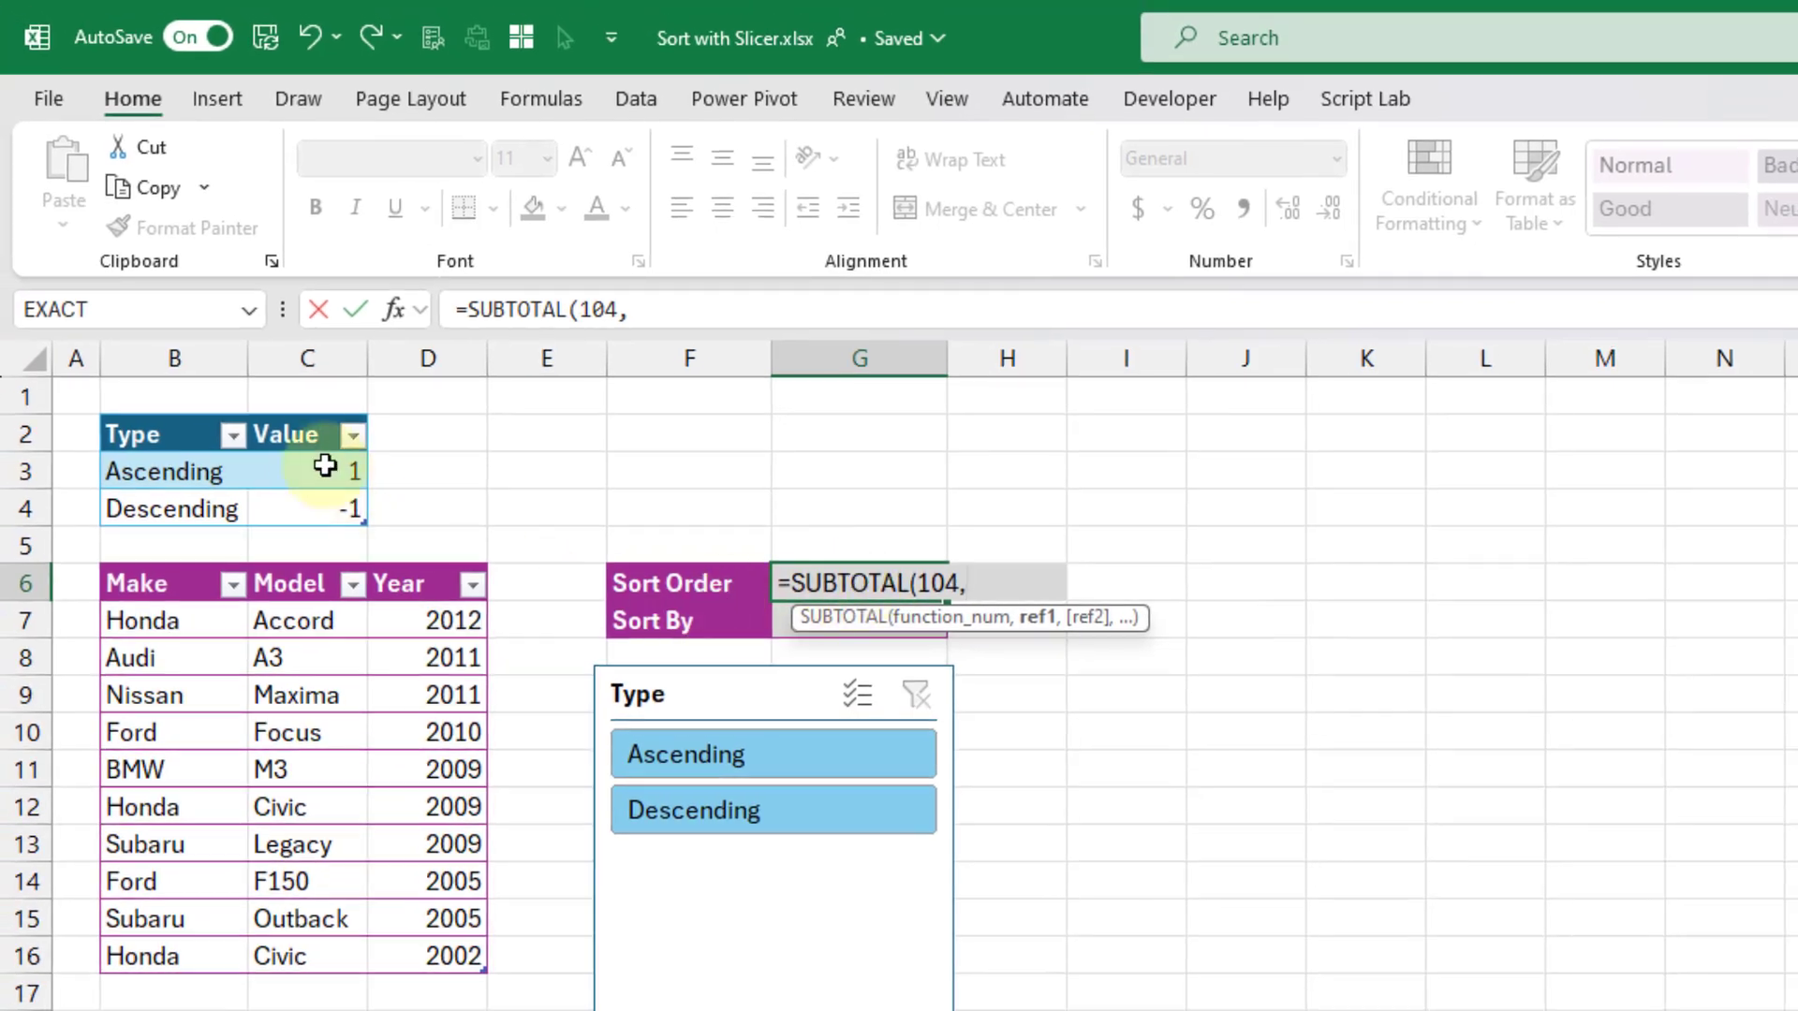
pyautogui.click(312, 427)
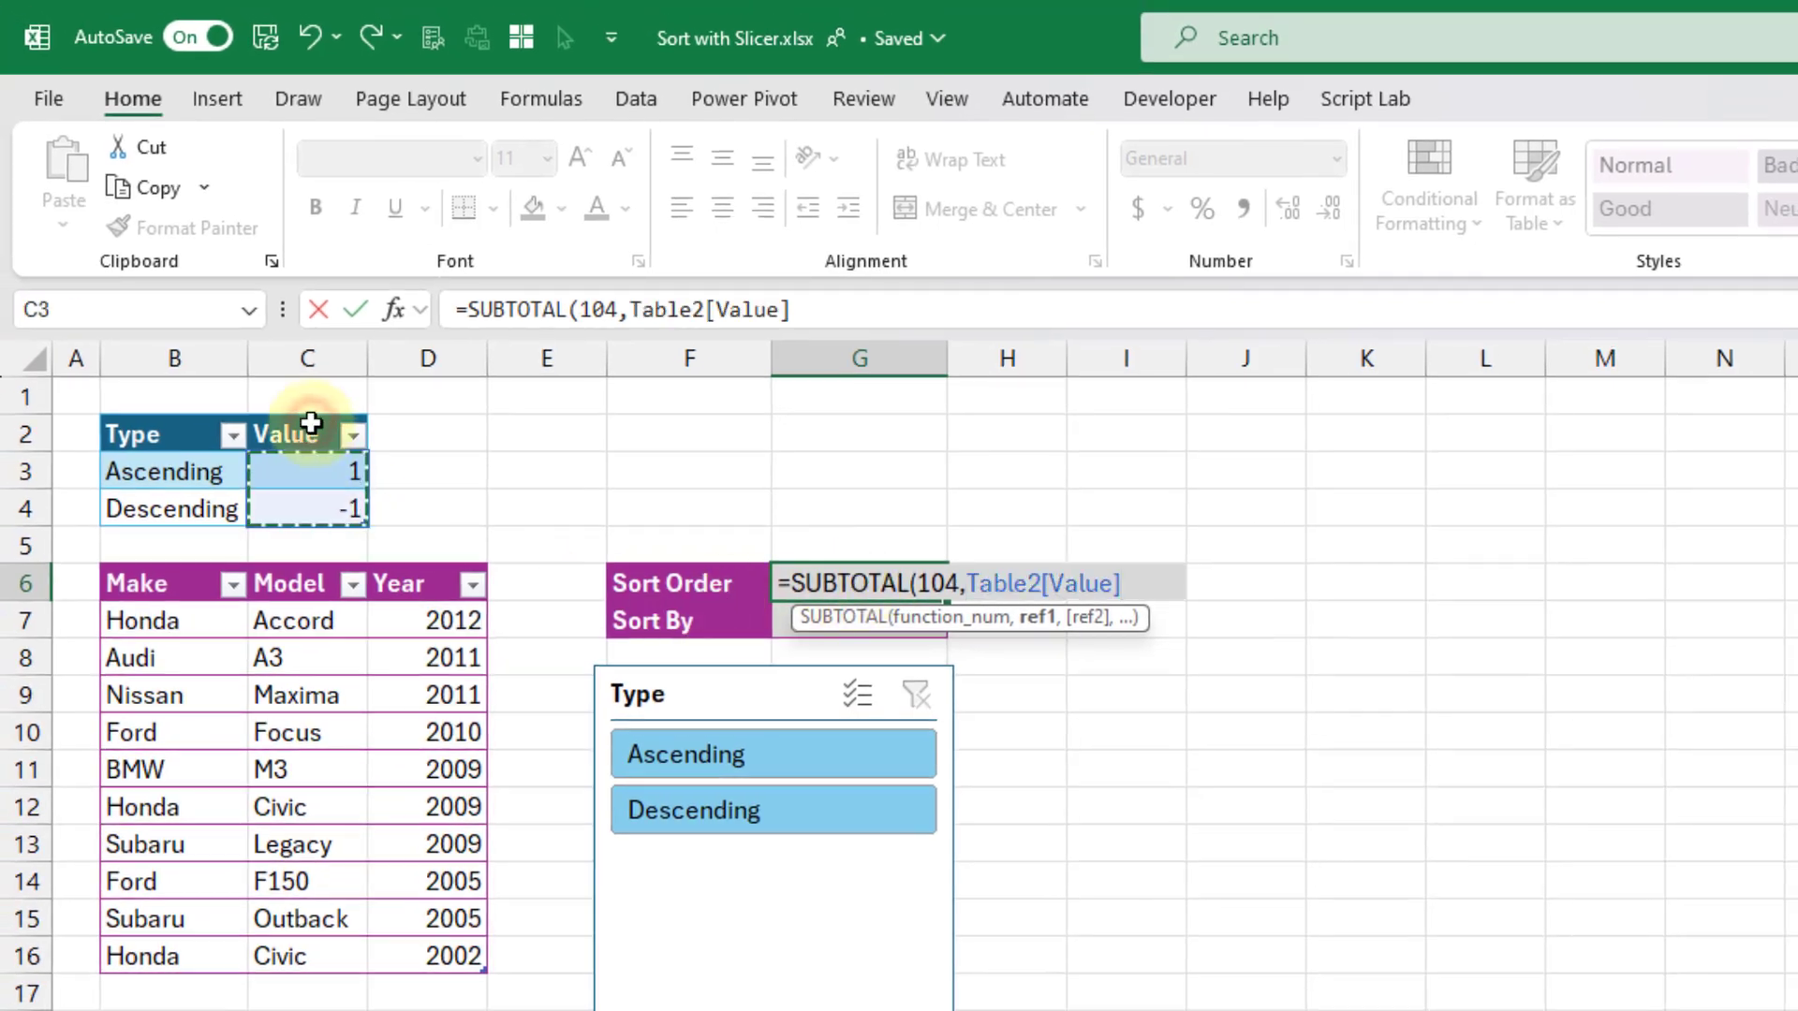
pyautogui.write(')')
pyautogui.press('Return')
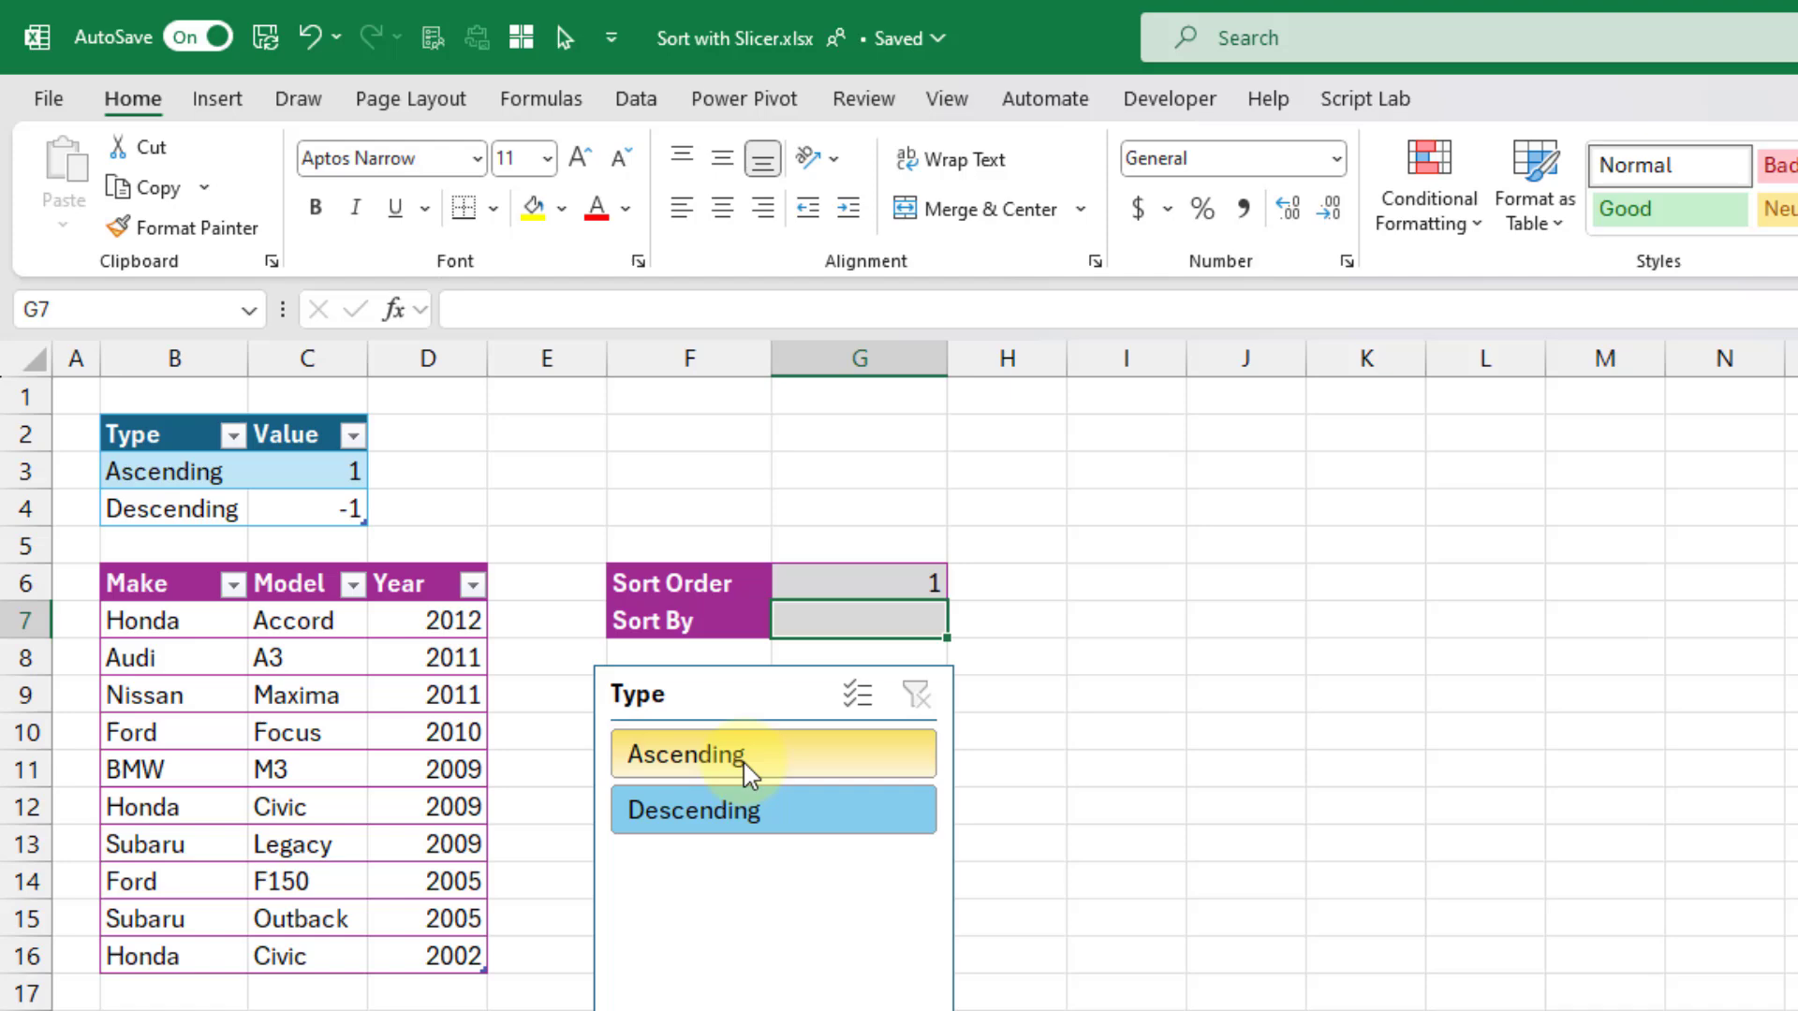
# Step: Switch the slicer from Ascending to Descending so G6 shows -1, then review G6 and C4
pyautogui.click(817, 754)
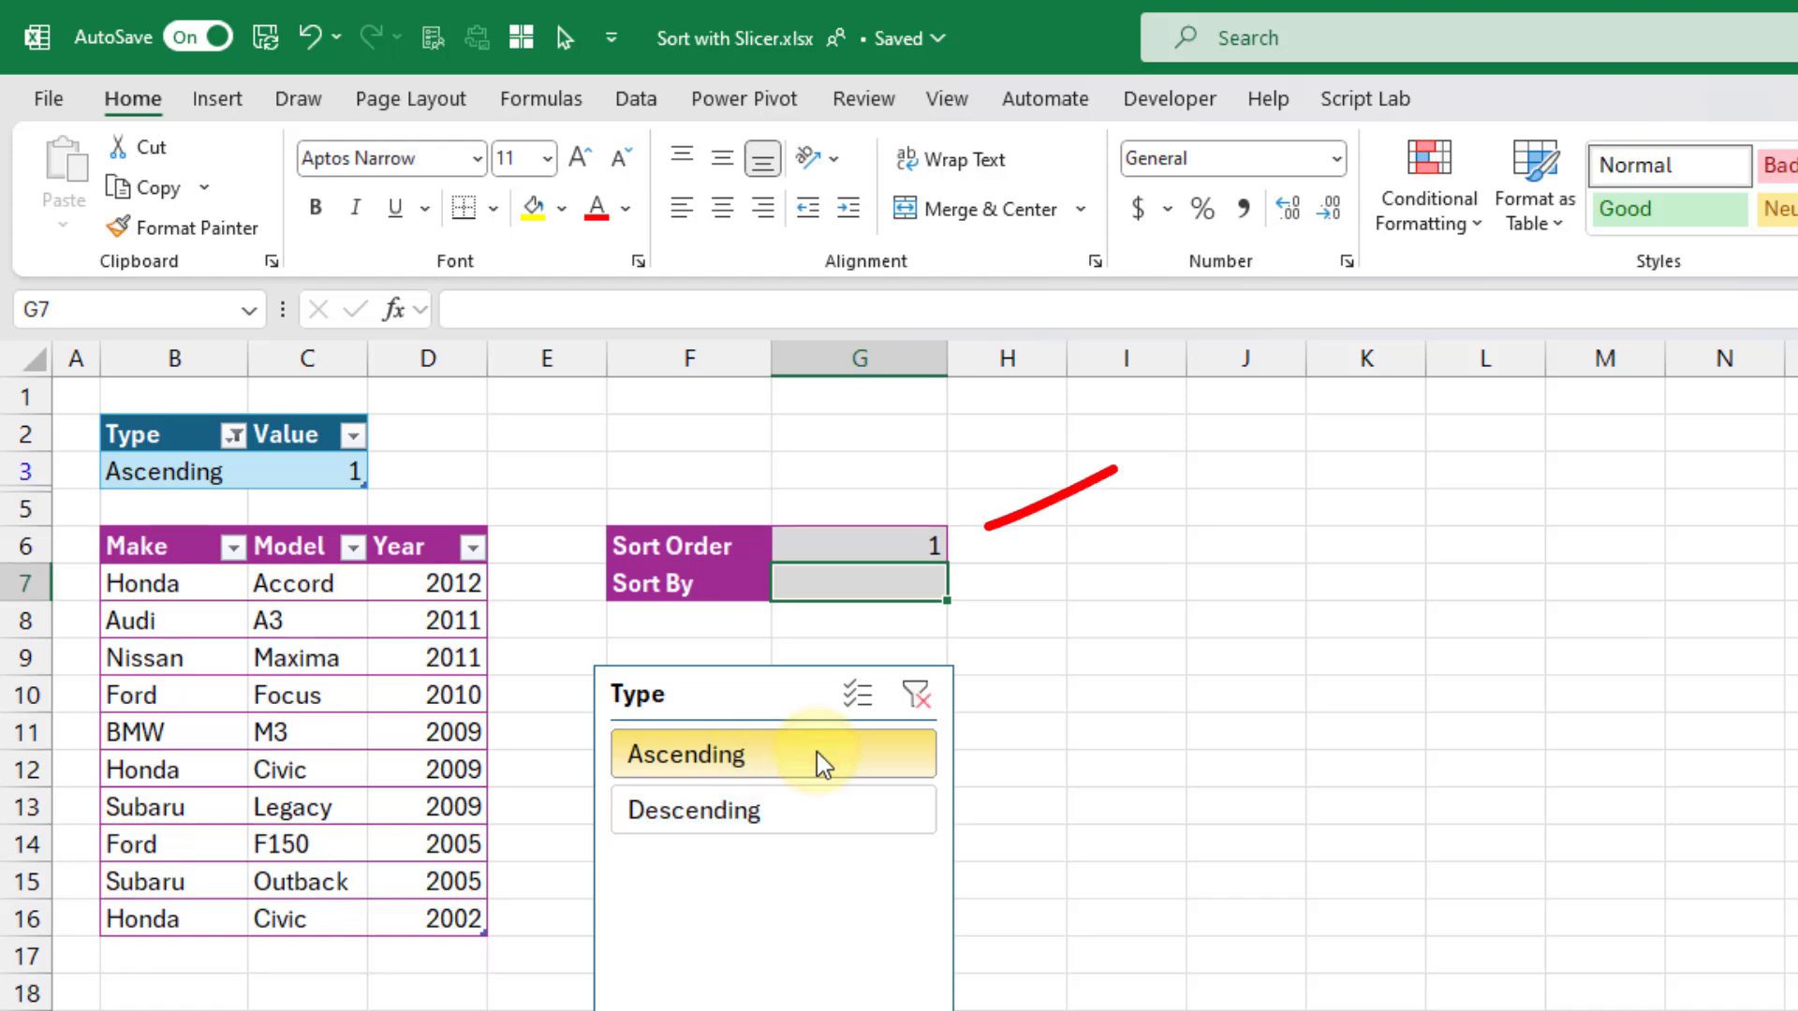
pyautogui.click(814, 813)
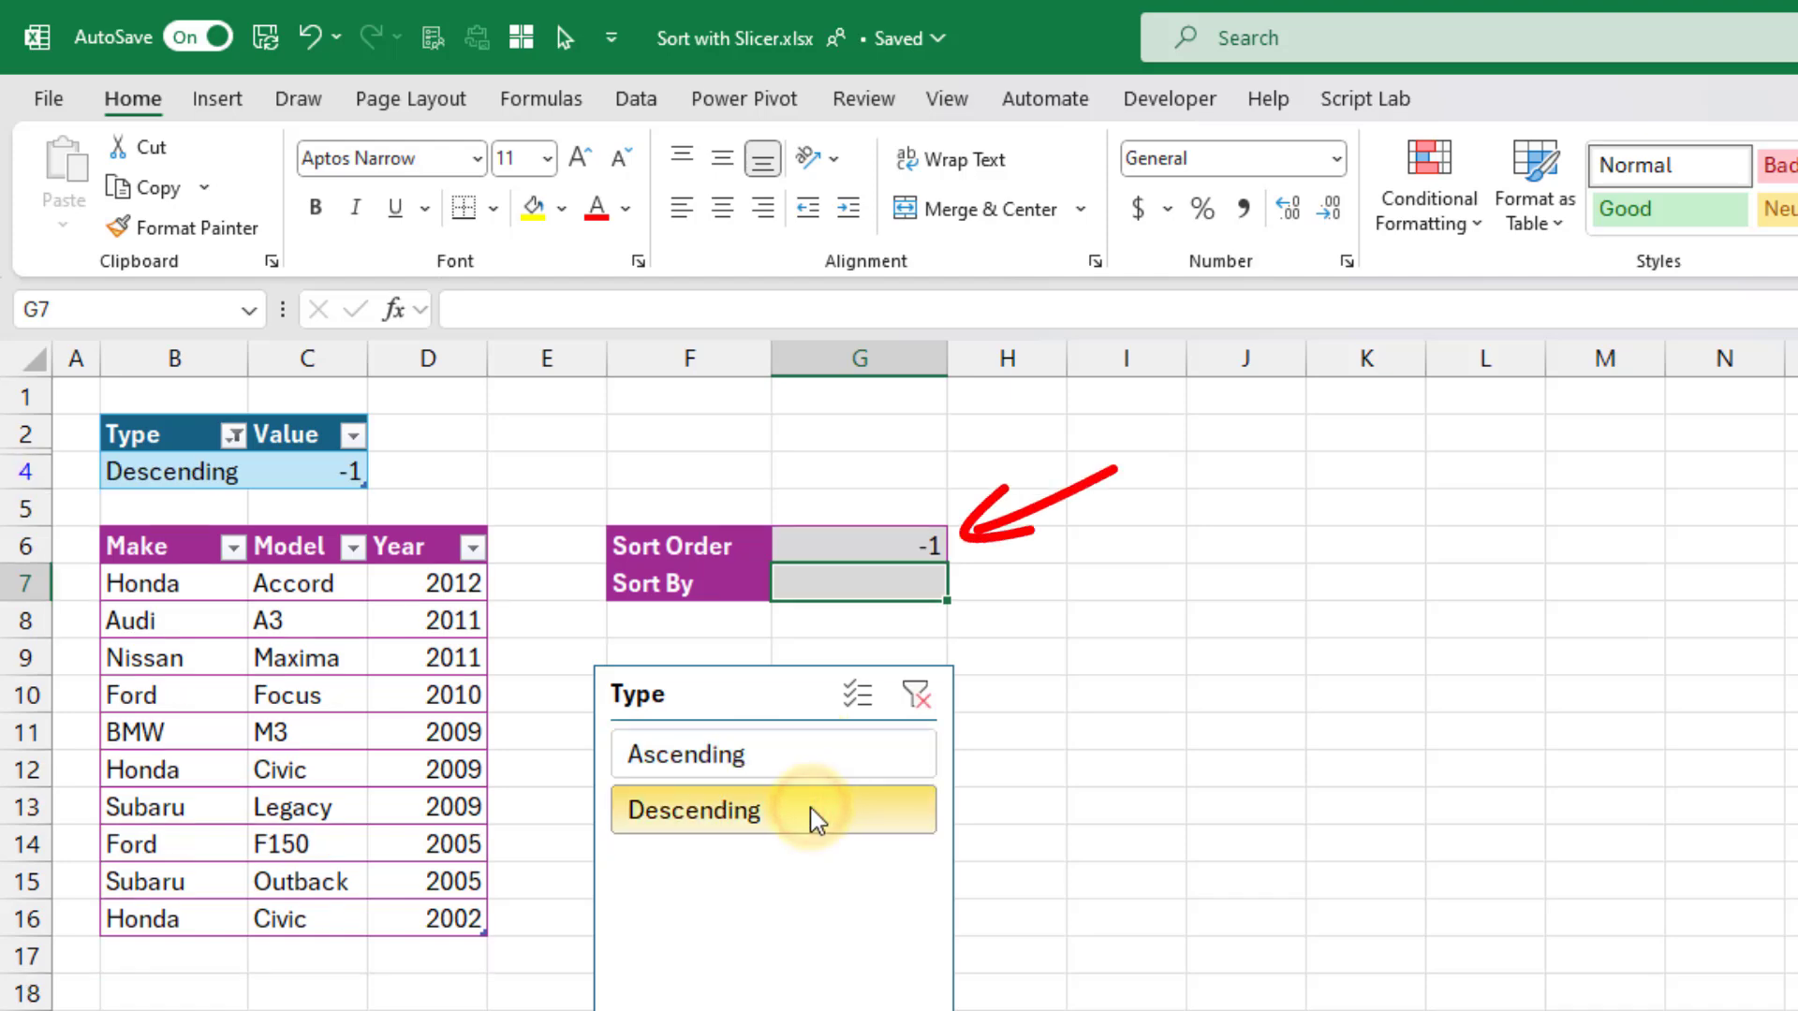
pyautogui.click(858, 544)
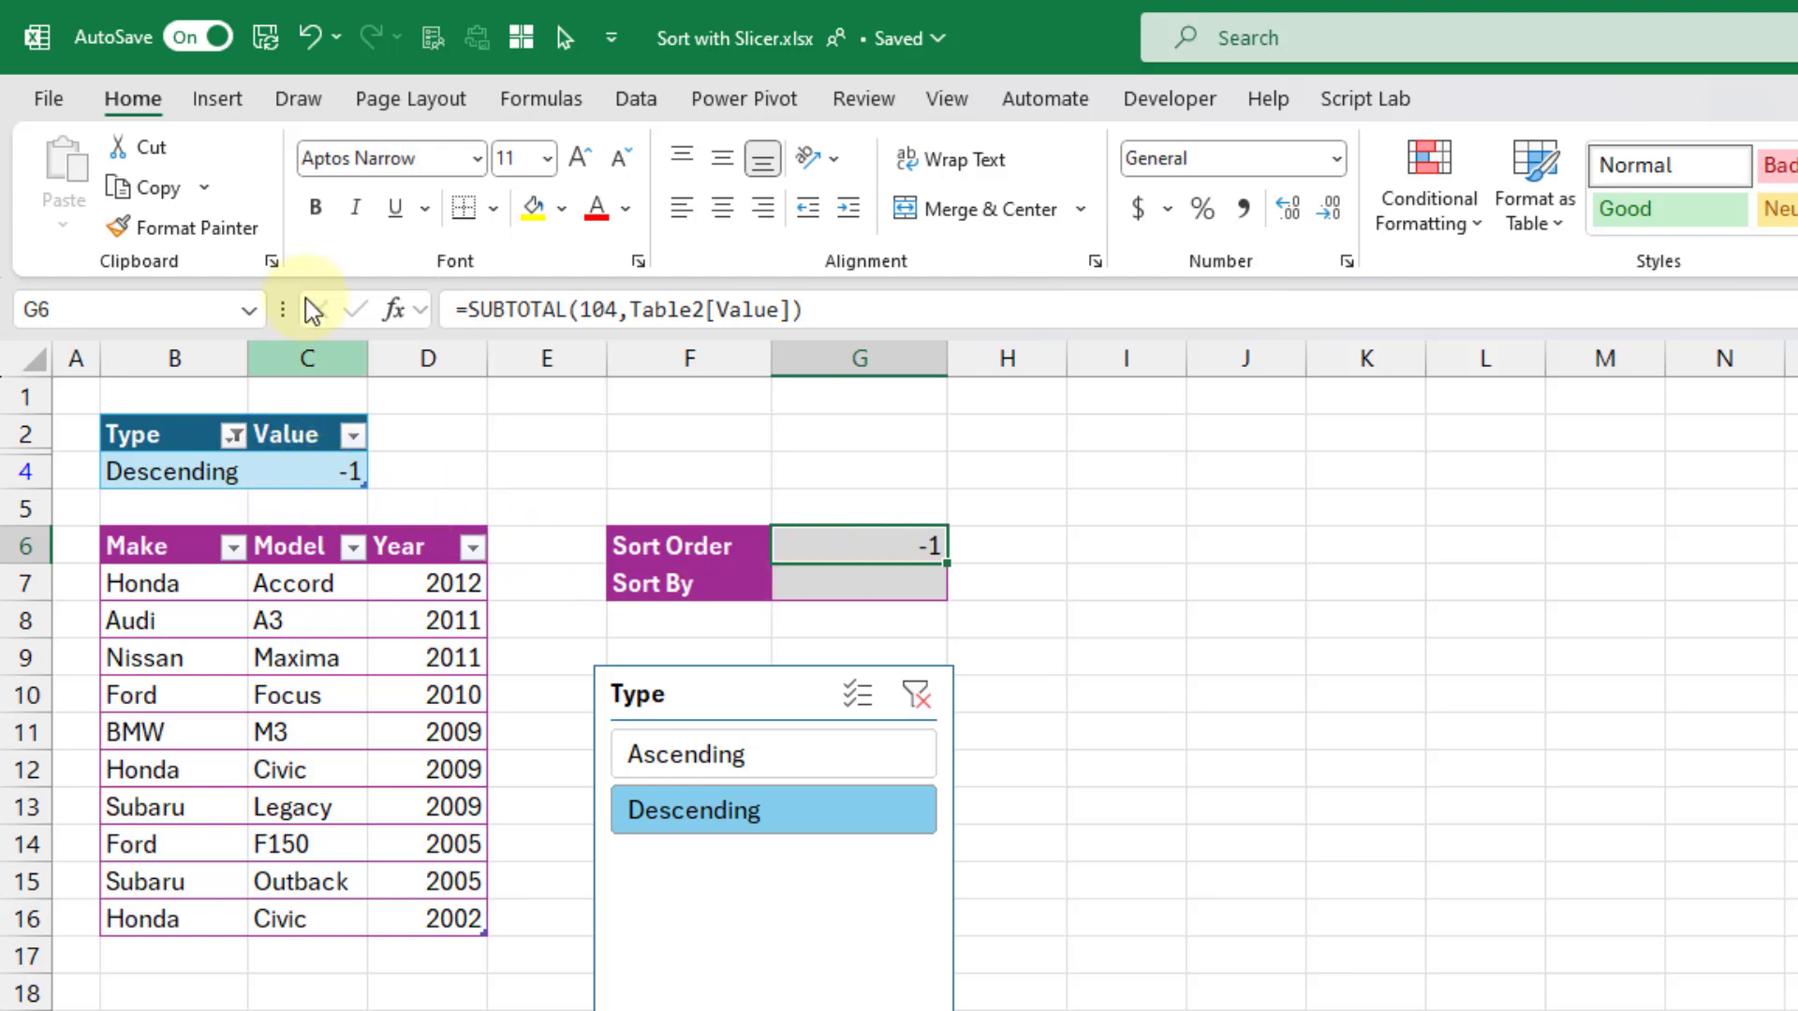
pyautogui.click(322, 471)
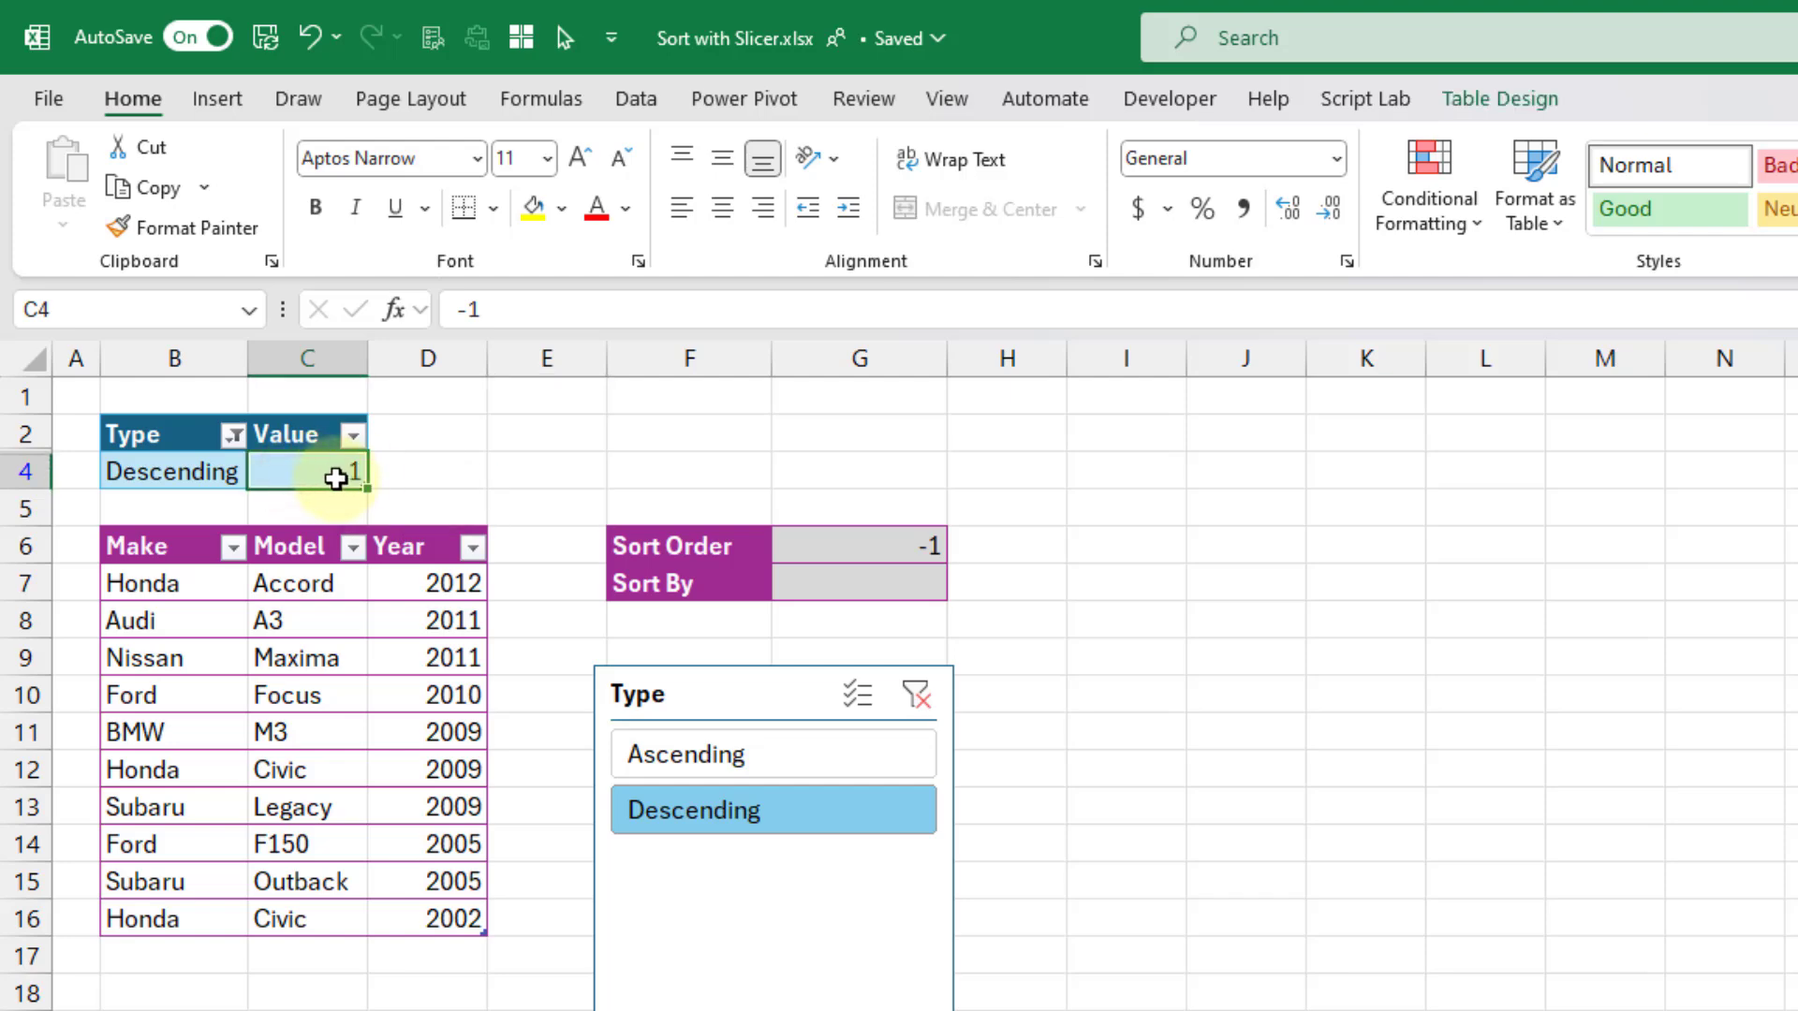
# Step: Enter =SORT(Data,3,G6) in I6 to spill the car list sorted by Year
pyautogui.click(1136, 544)
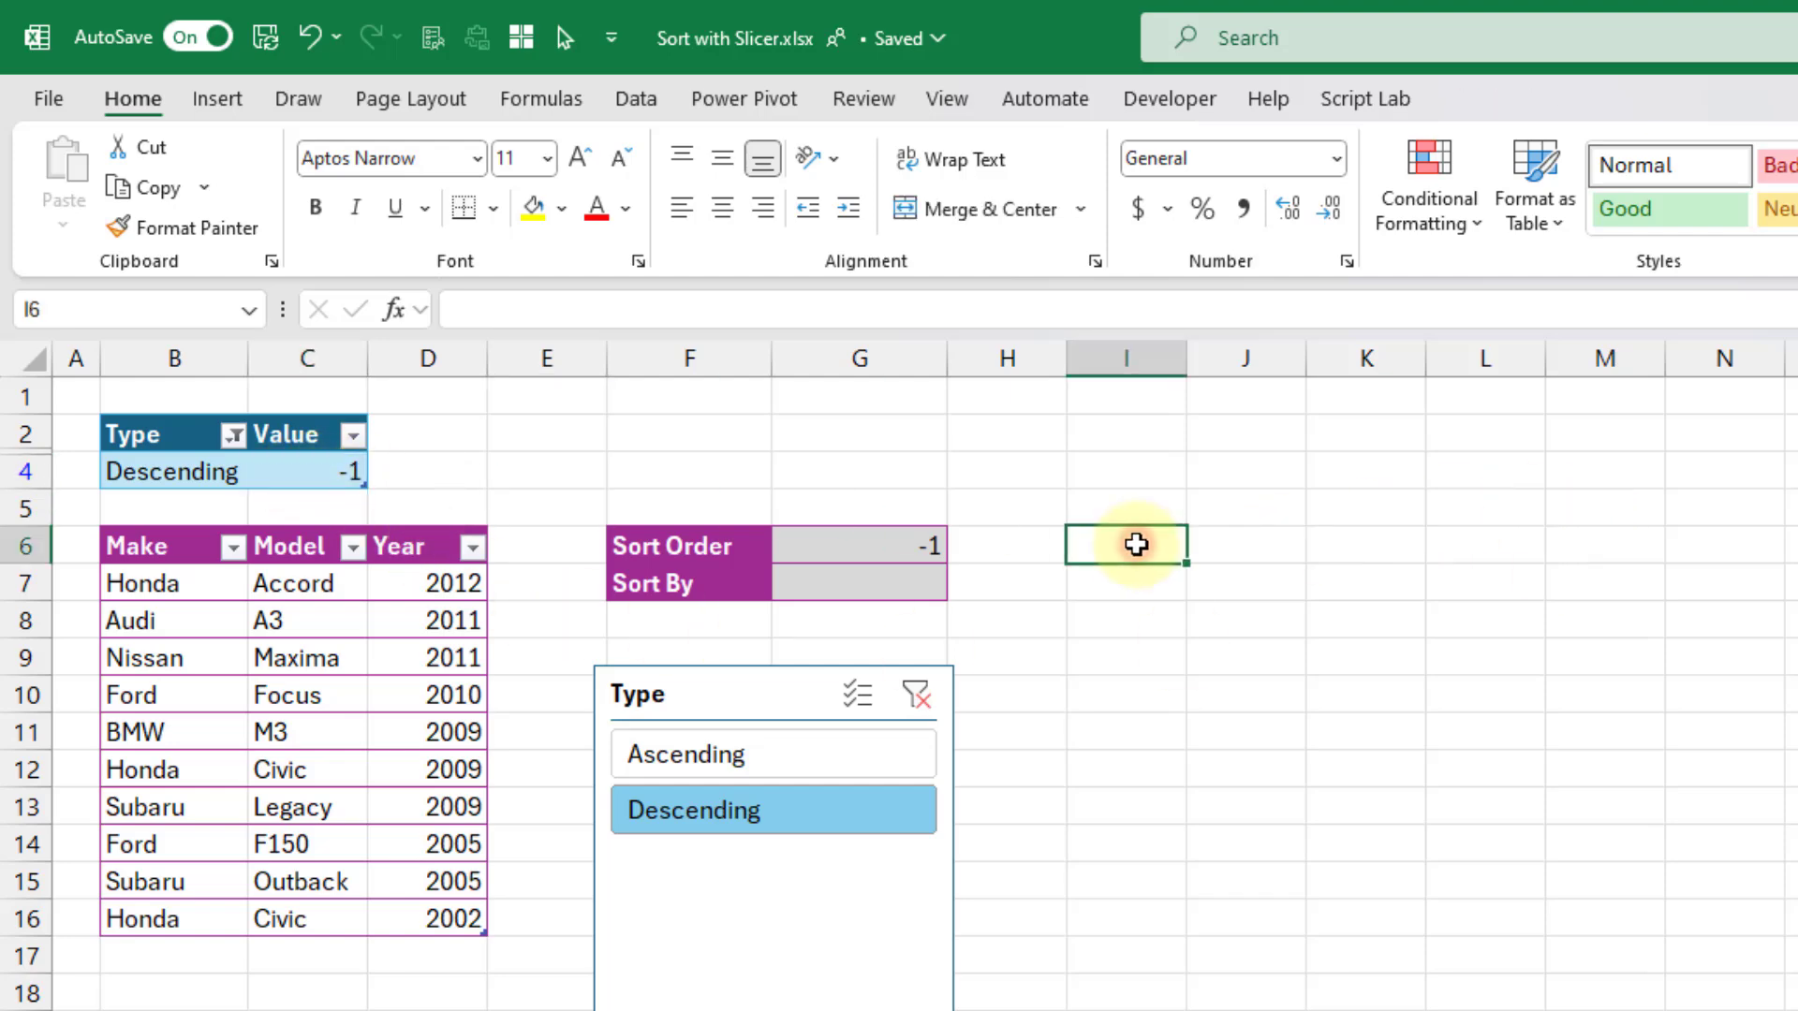
pyautogui.write('=s')
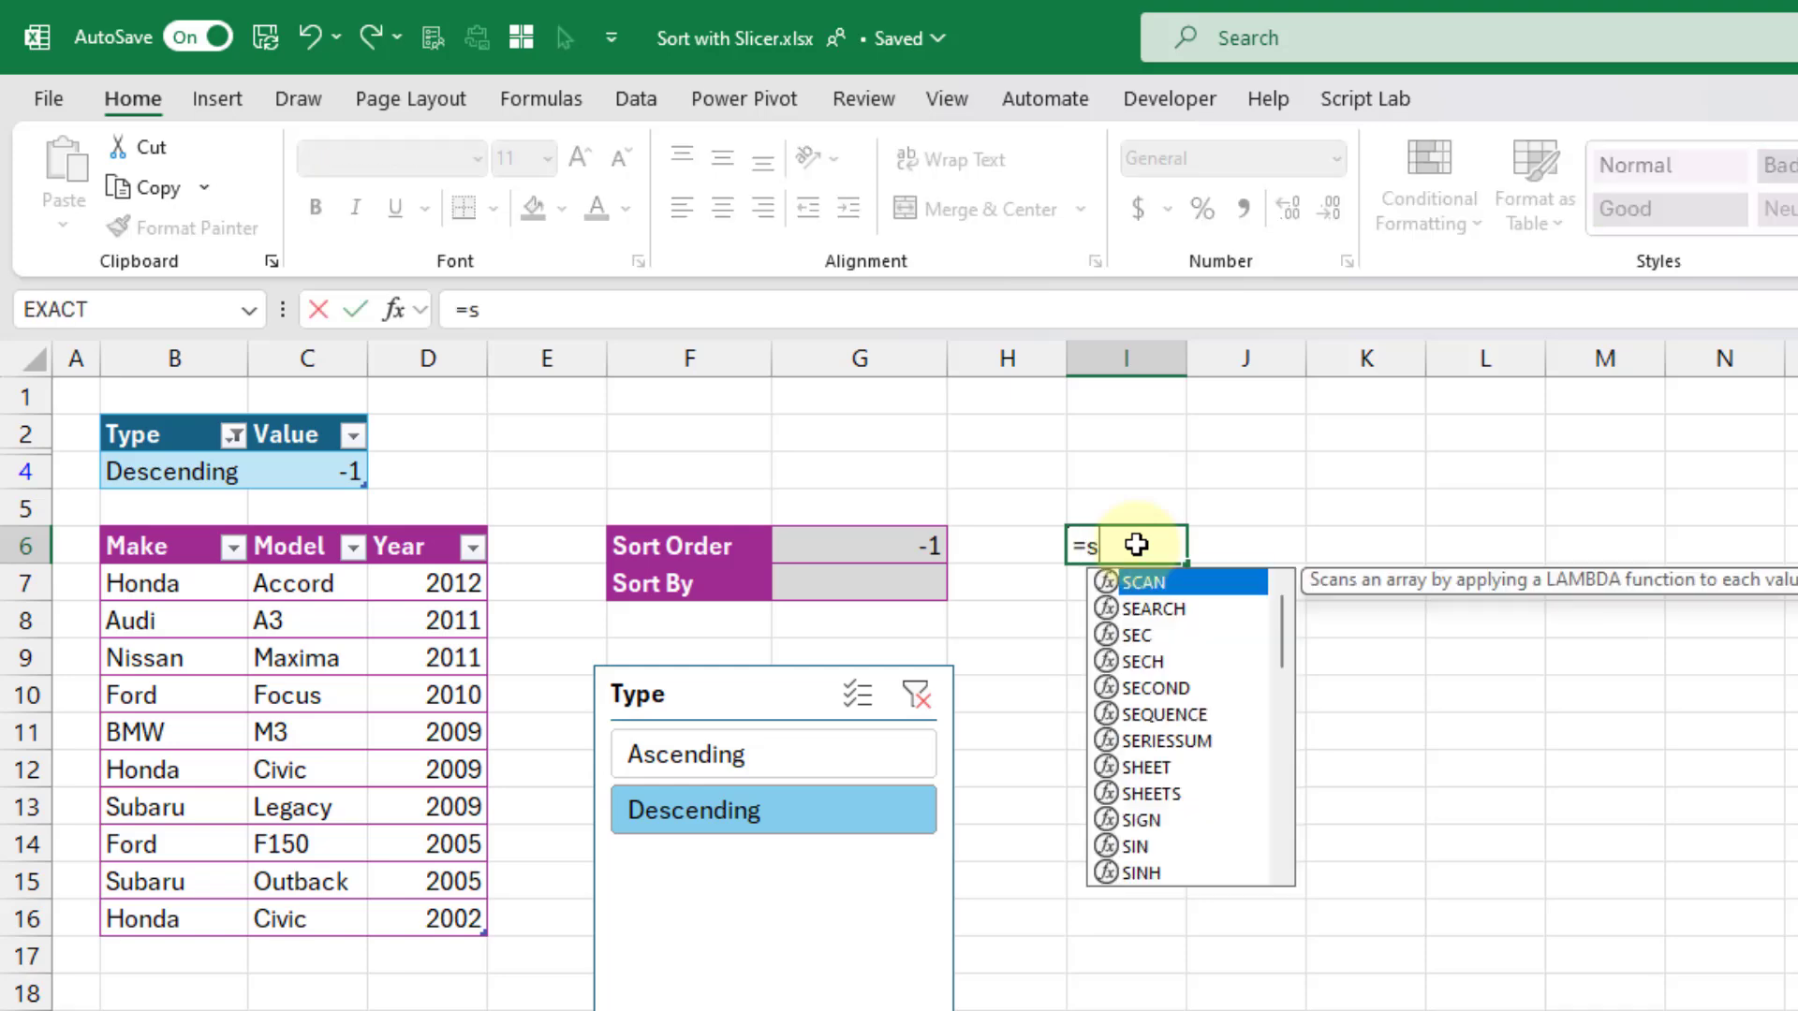
pyautogui.press('Tab')
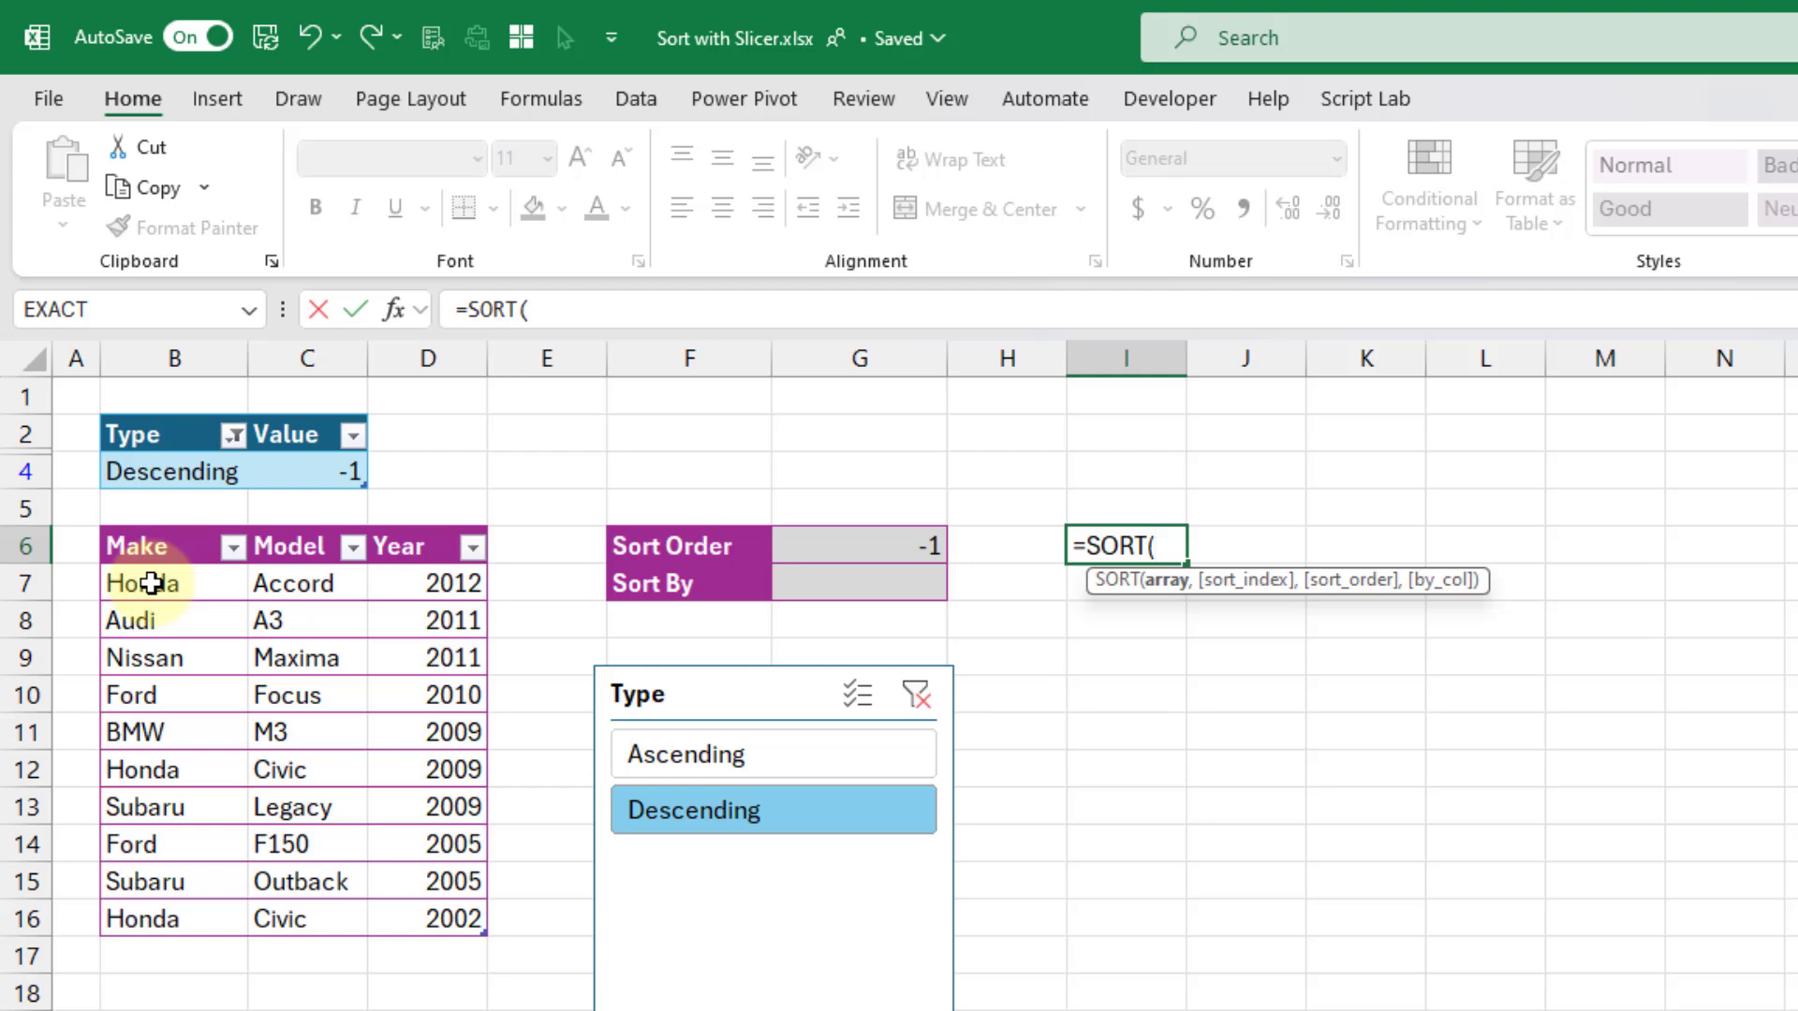
pyautogui.moveTo(148, 581); pyautogui.dragTo(418, 908)
pyautogui.write(',3')
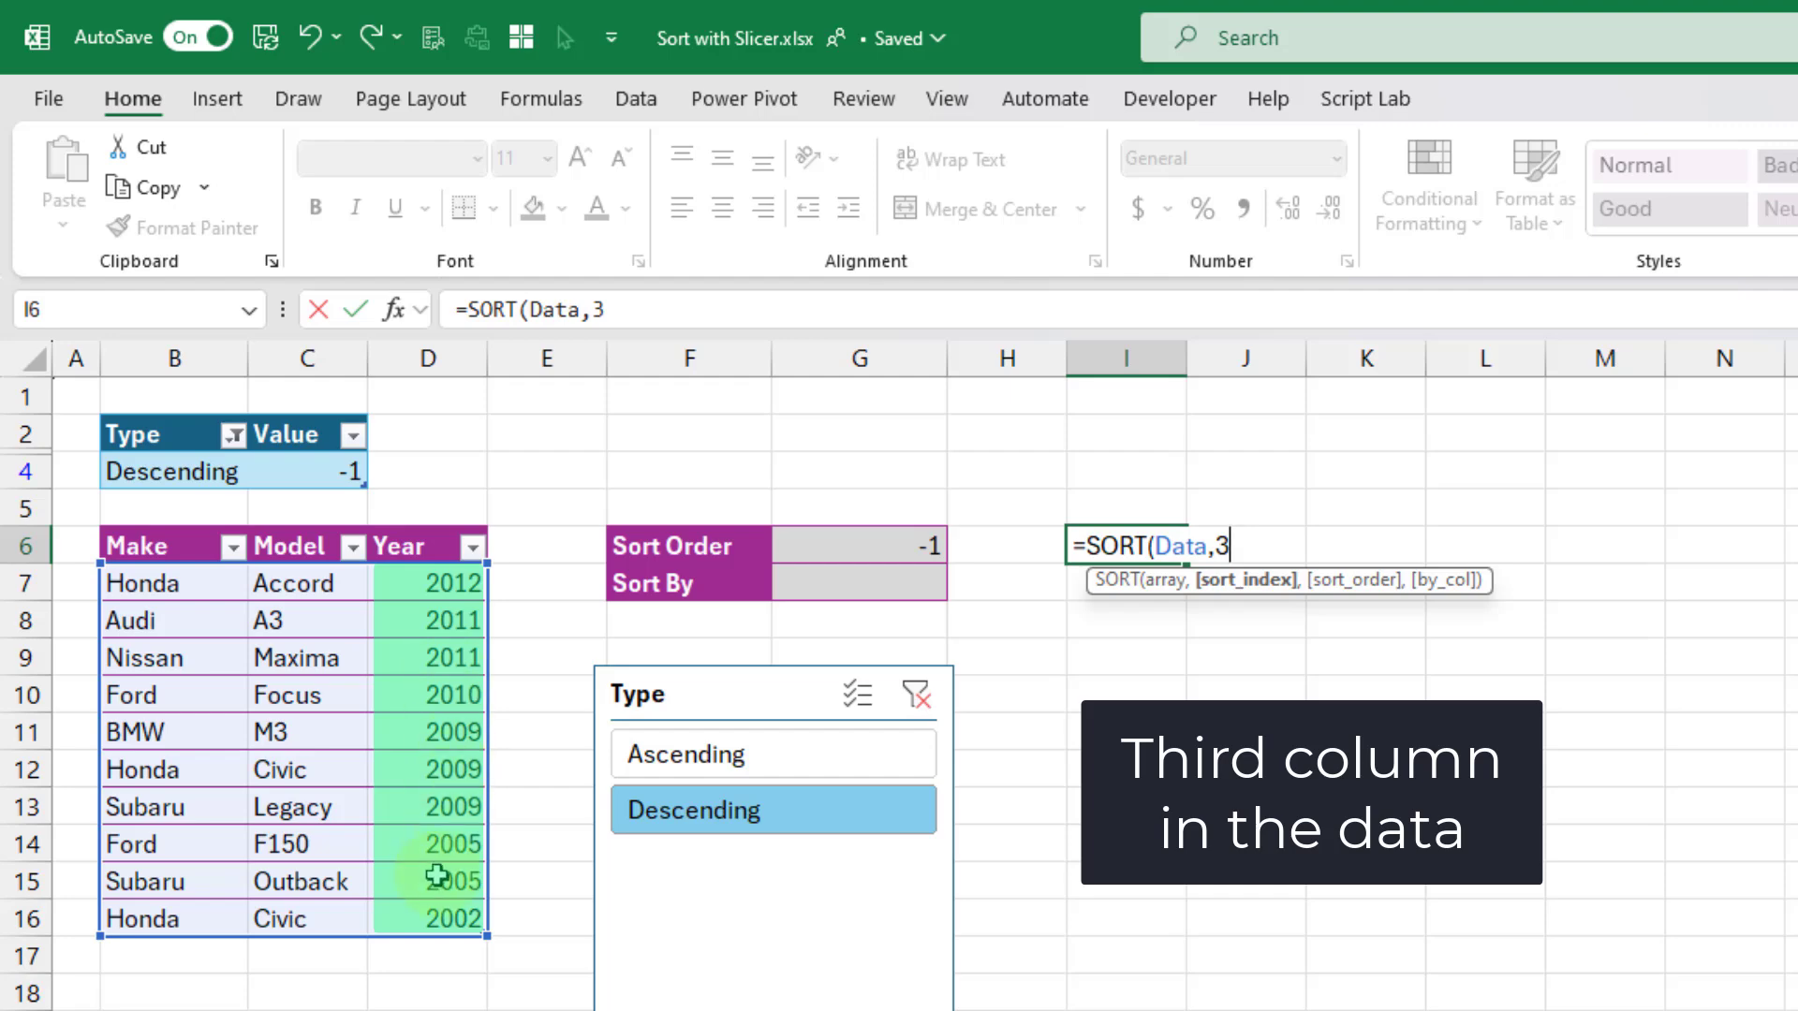
pyautogui.write(',')
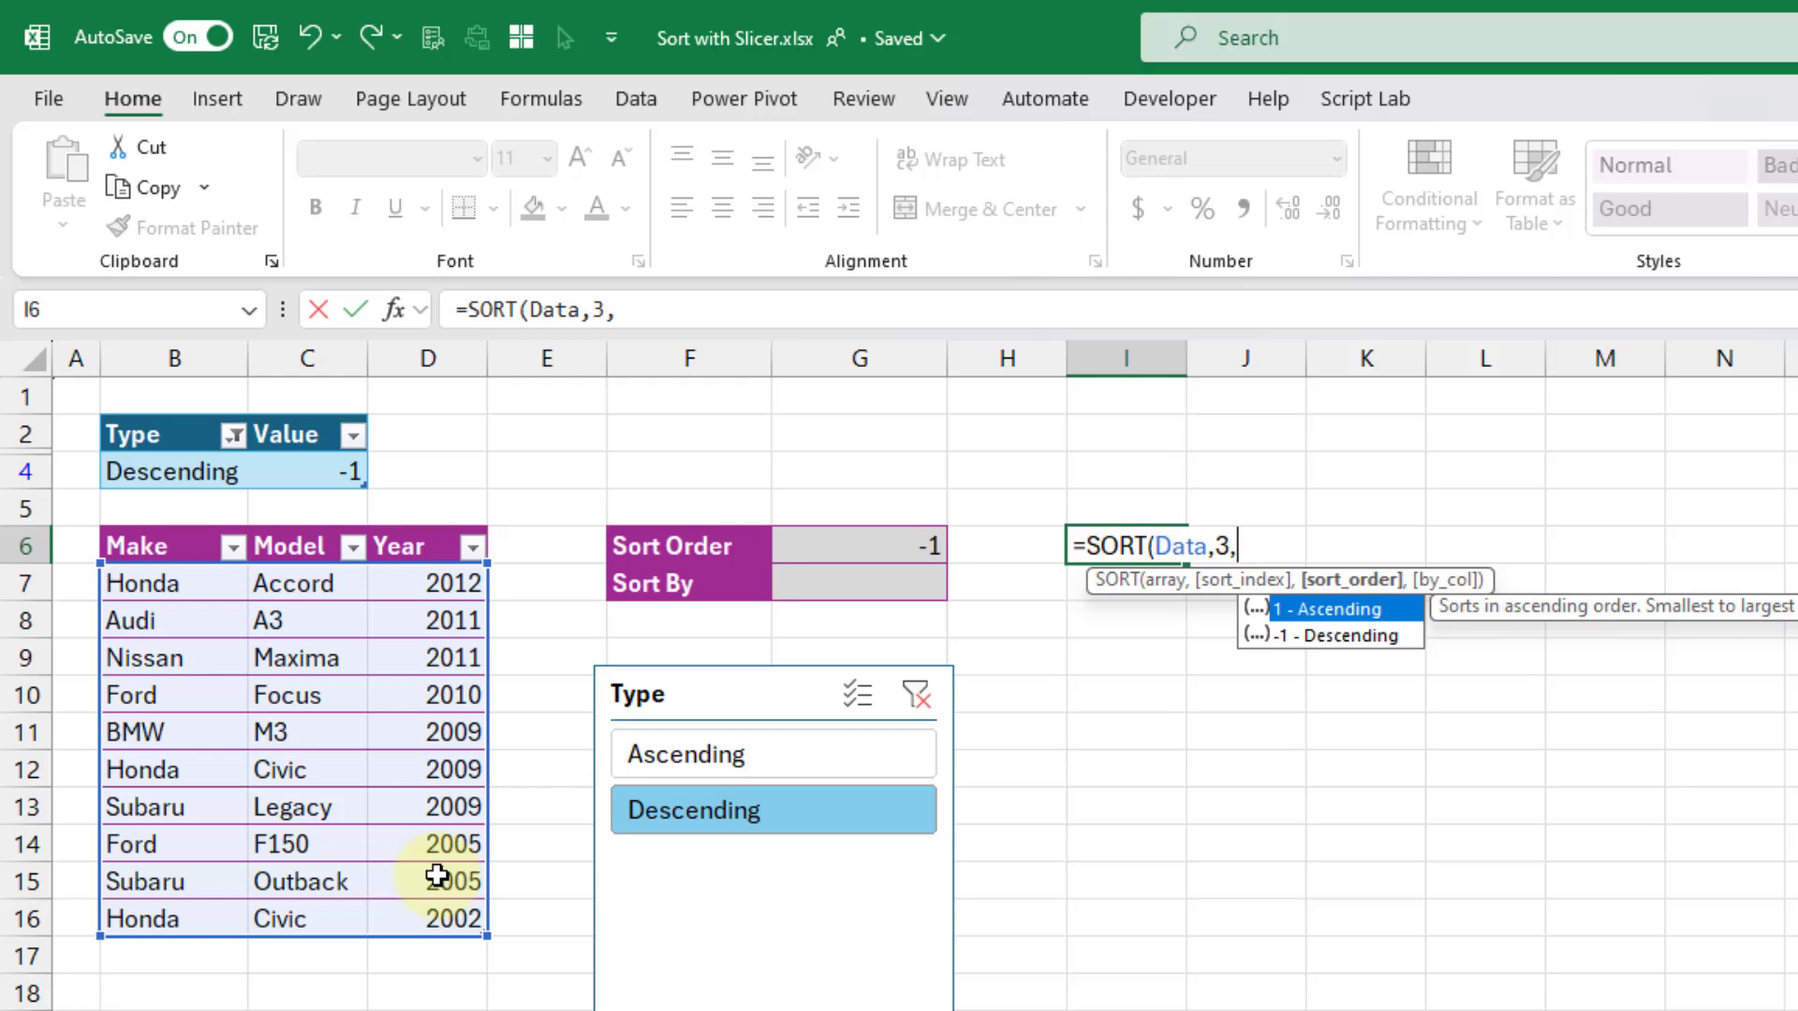
pyautogui.click(829, 545)
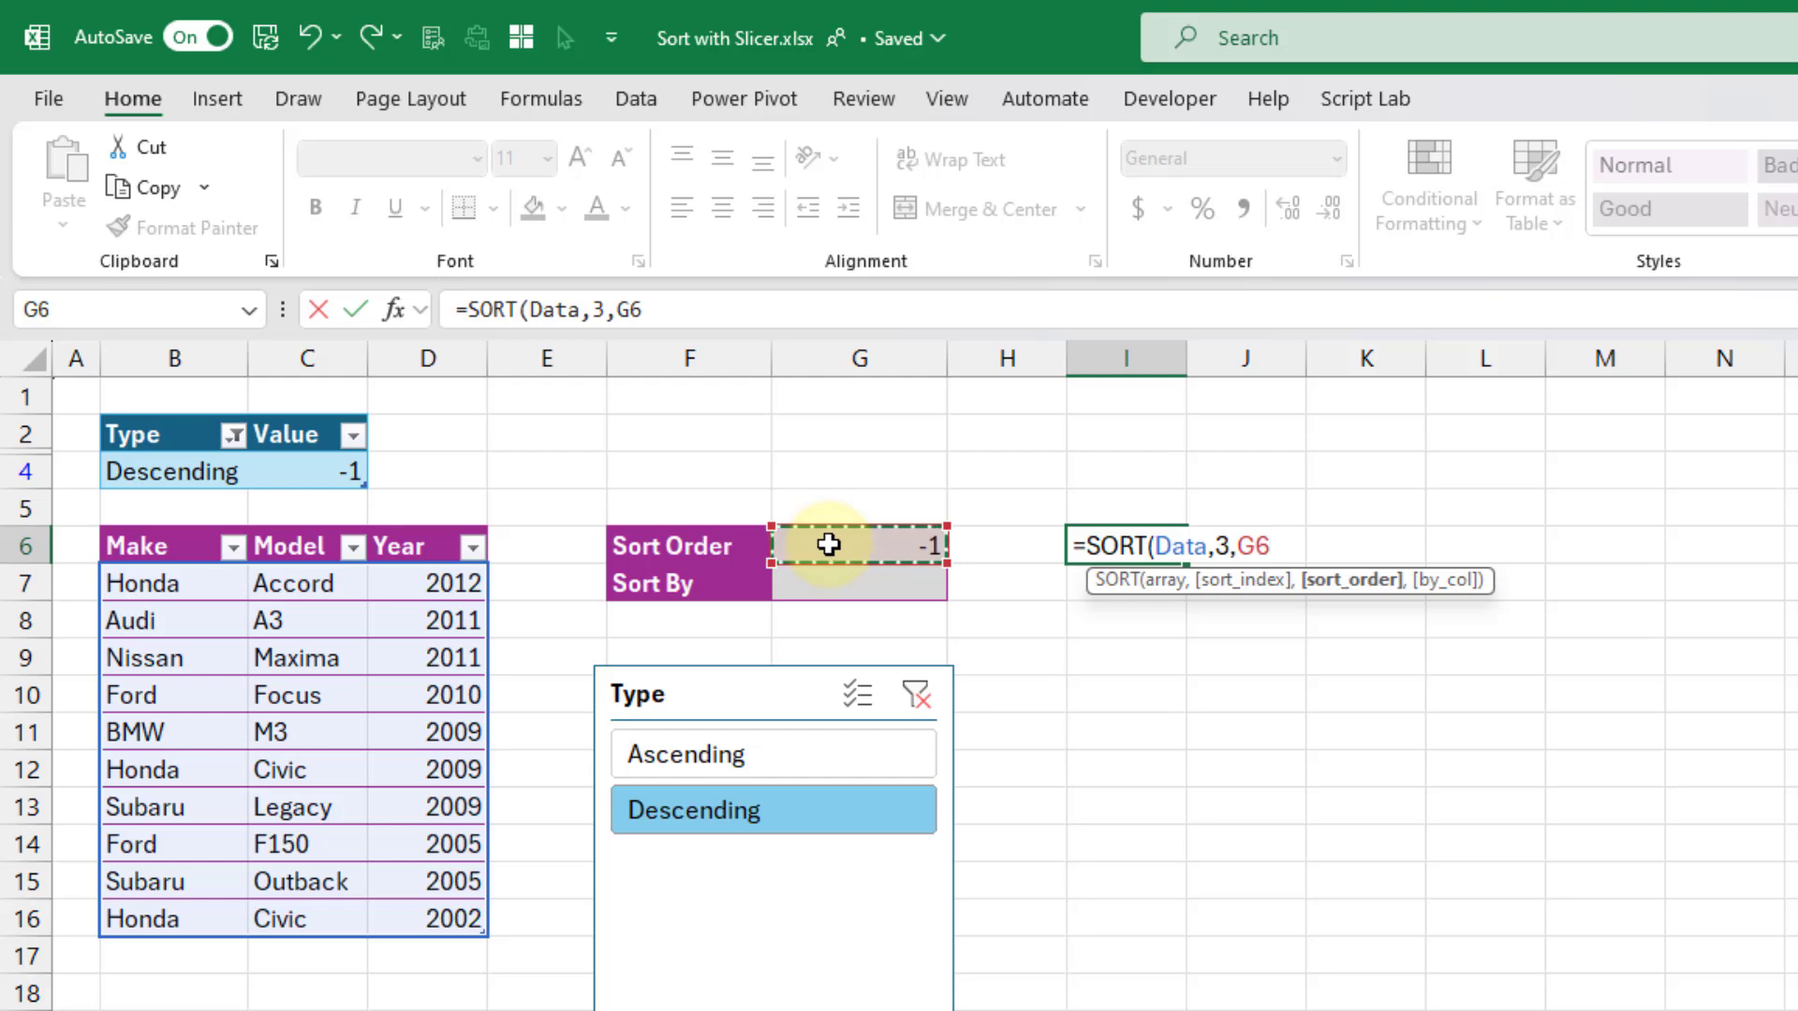
pyautogui.write(')')
pyautogui.press('Return')
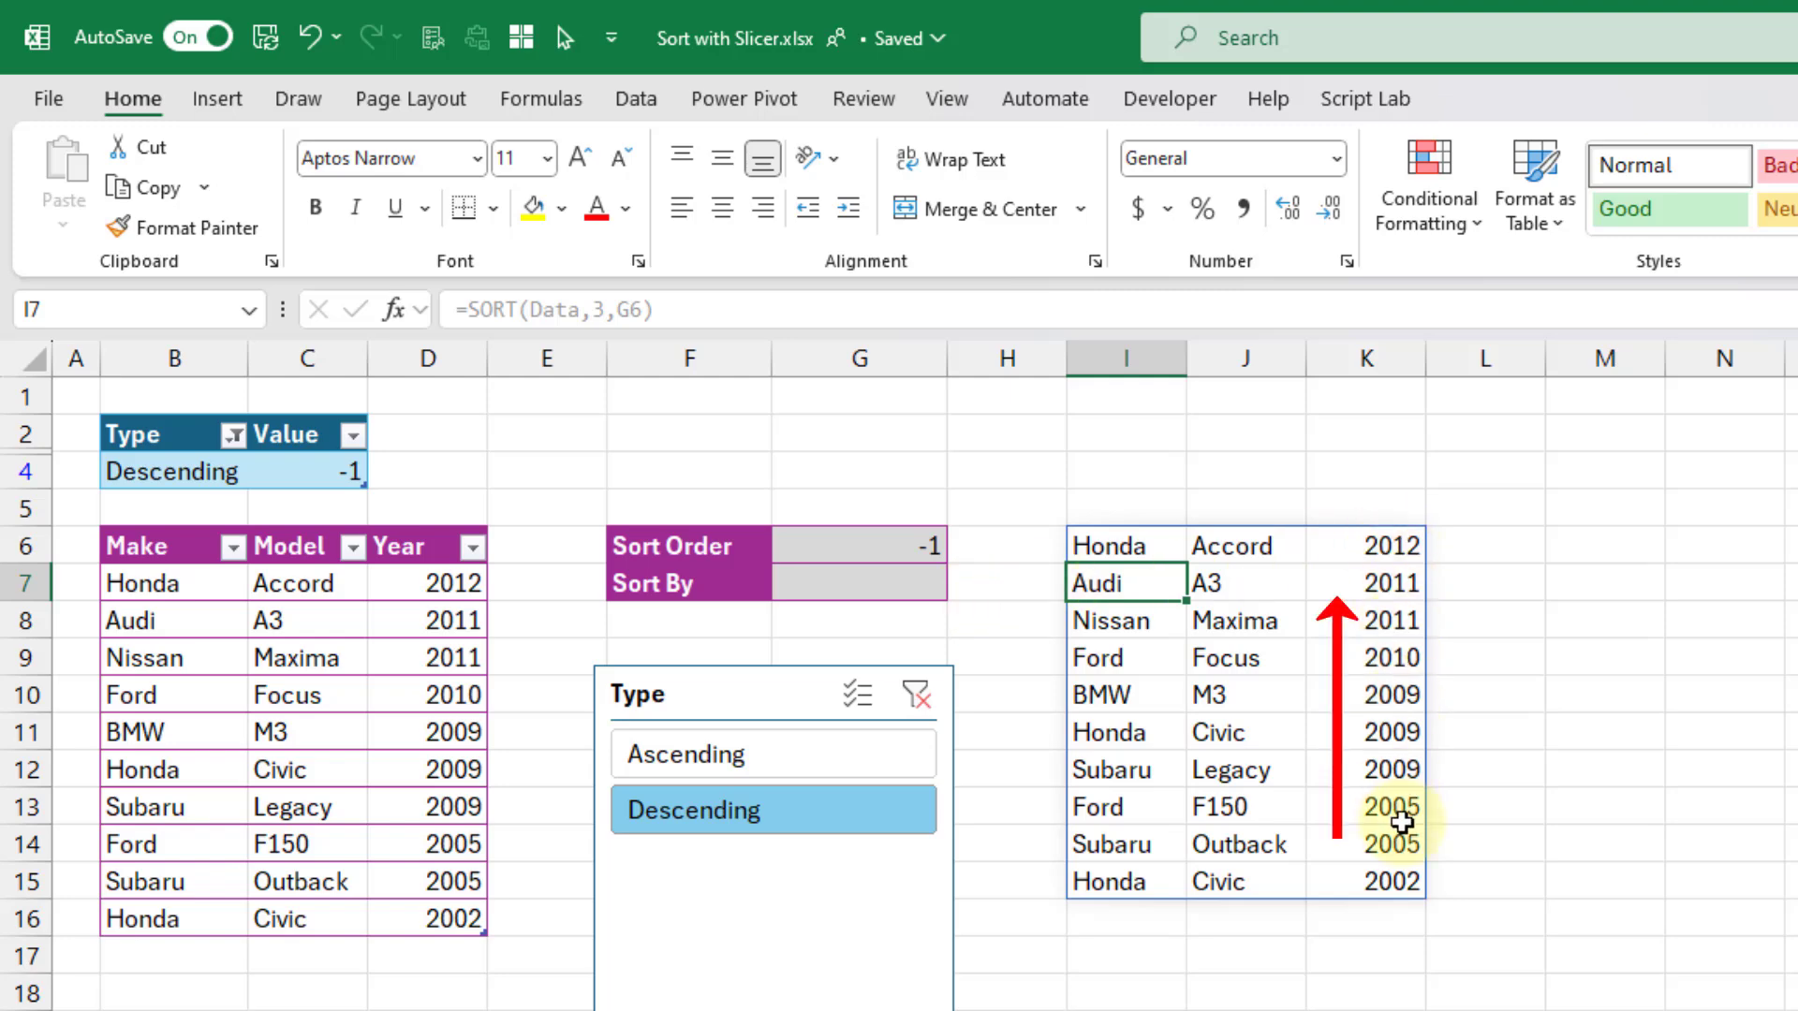
# Step: Toggle the slicer Ascending, Descending, then back to Ascending to verify the Year sort follows it
pyautogui.click(770, 757)
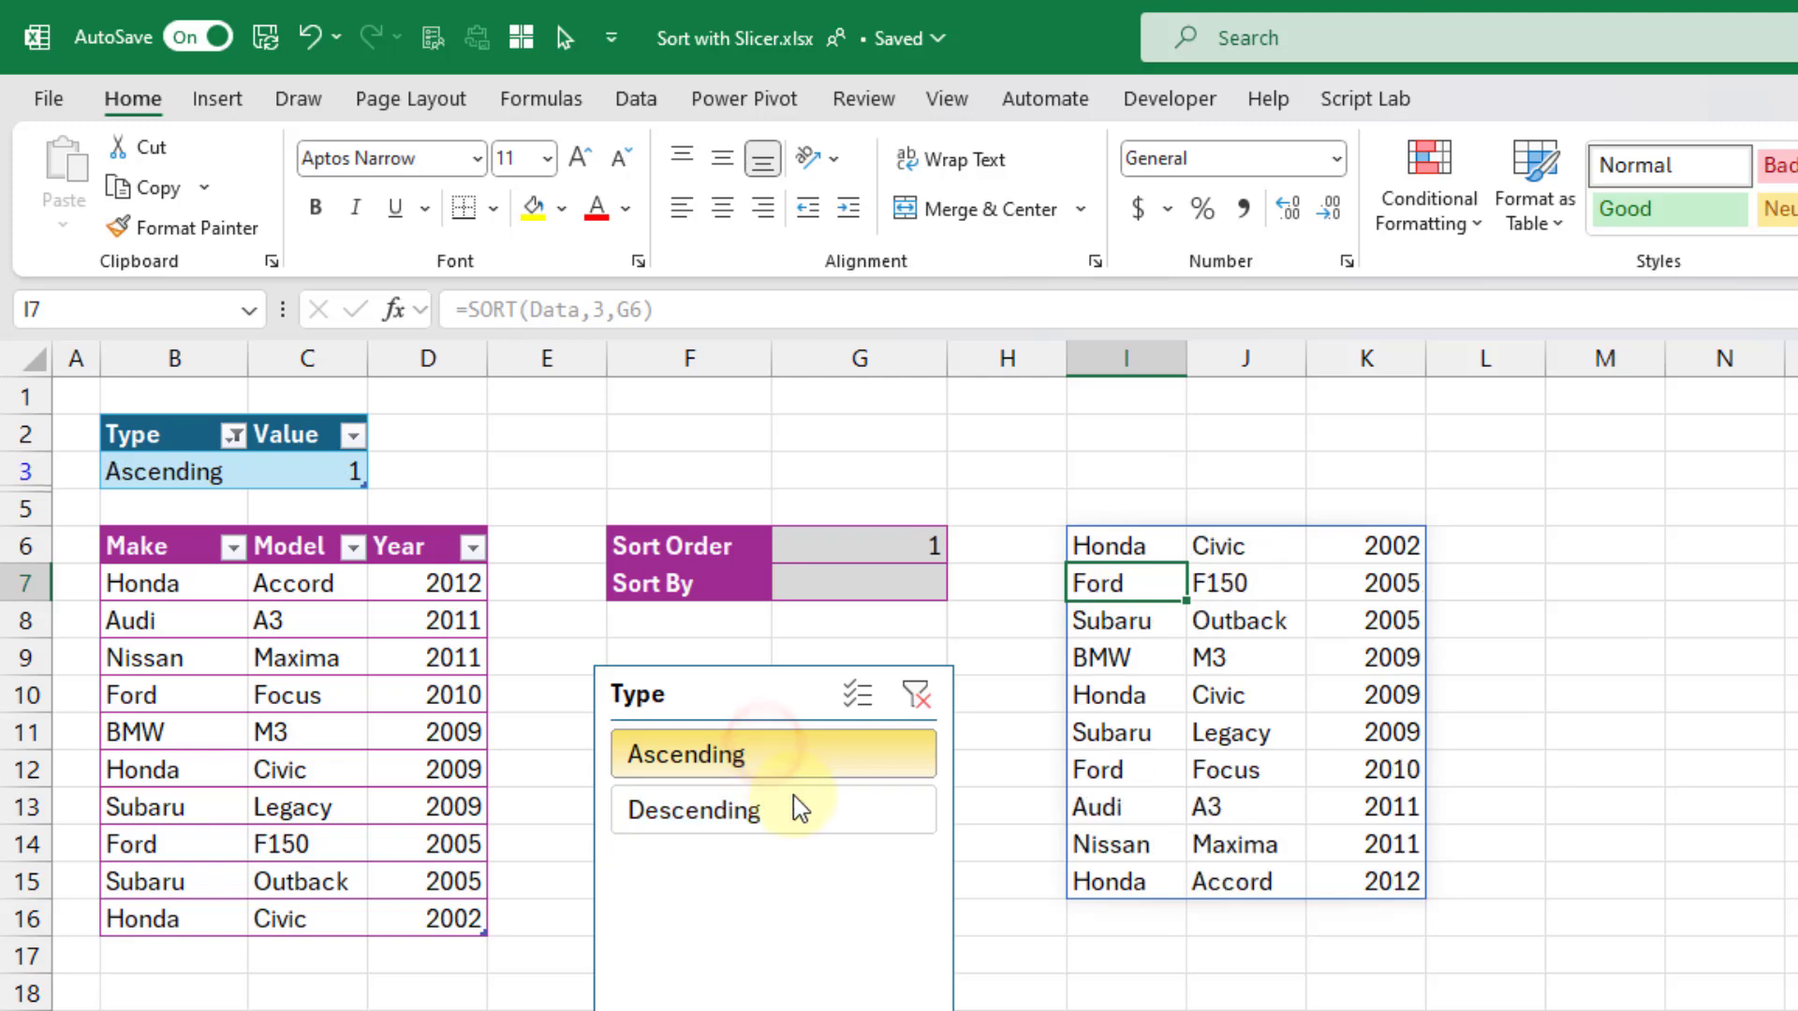
pyautogui.click(798, 811)
pyautogui.click(792, 779)
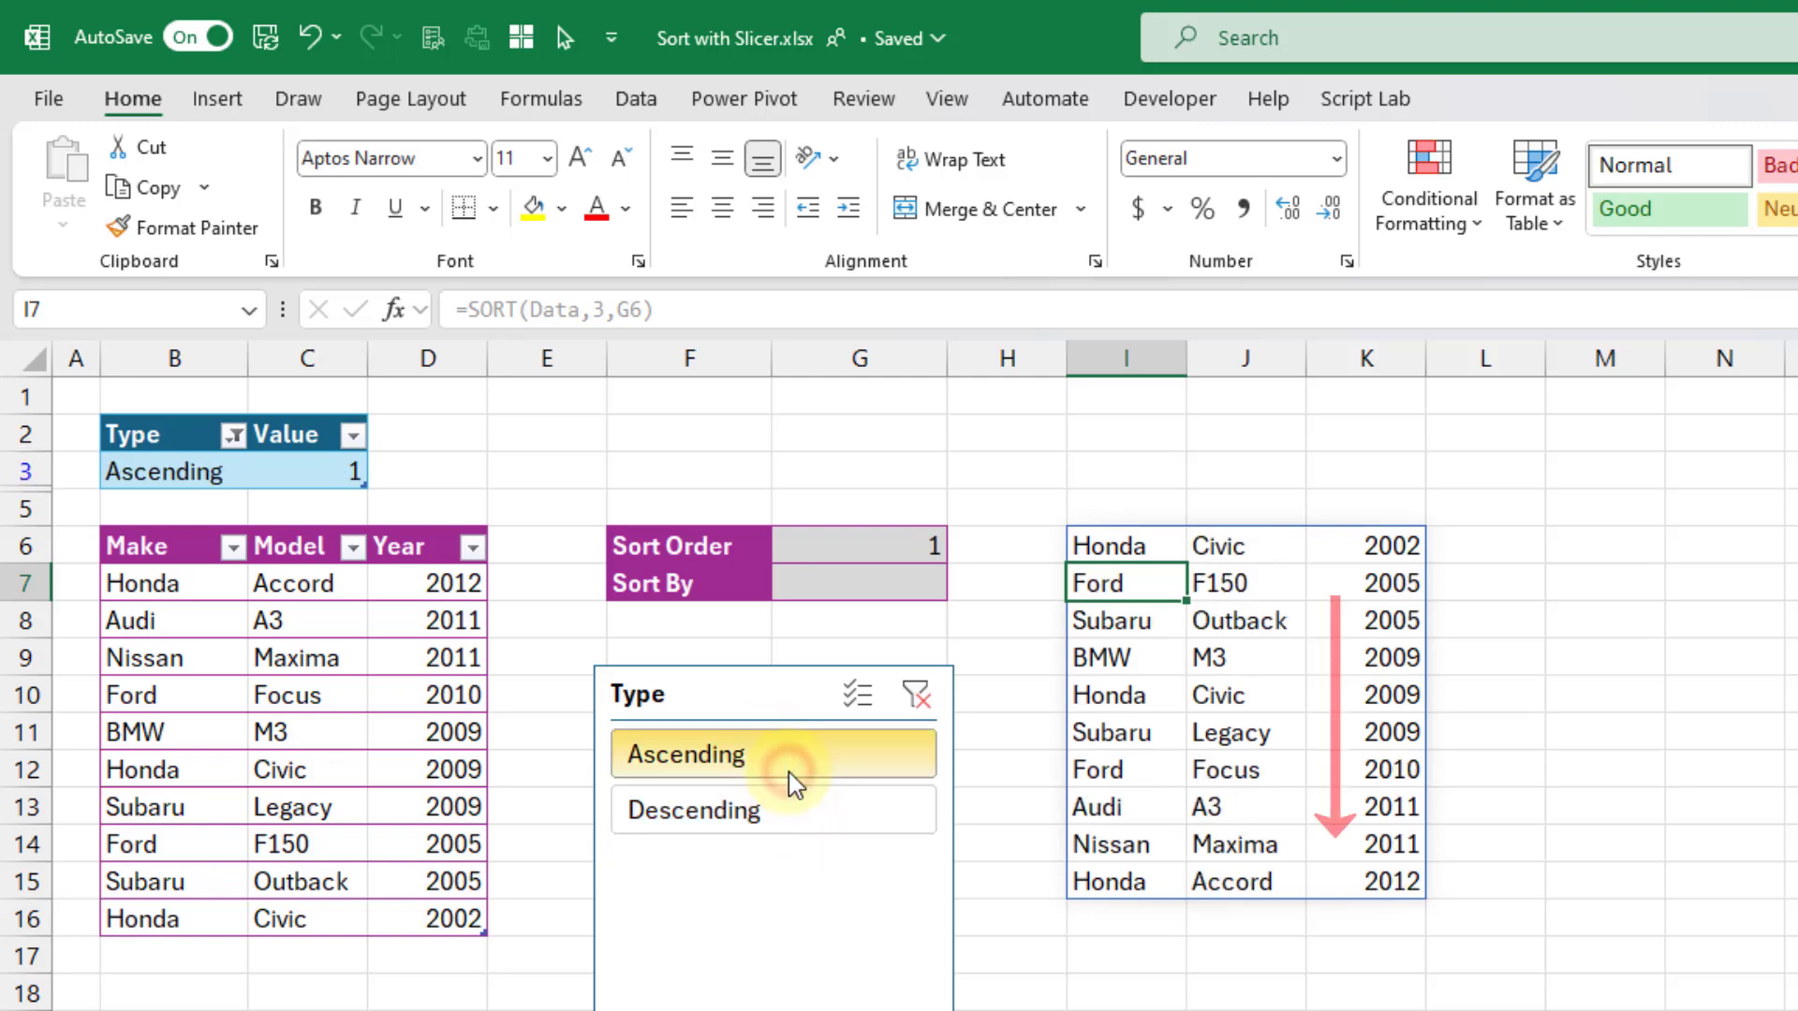
pyautogui.click(842, 590)
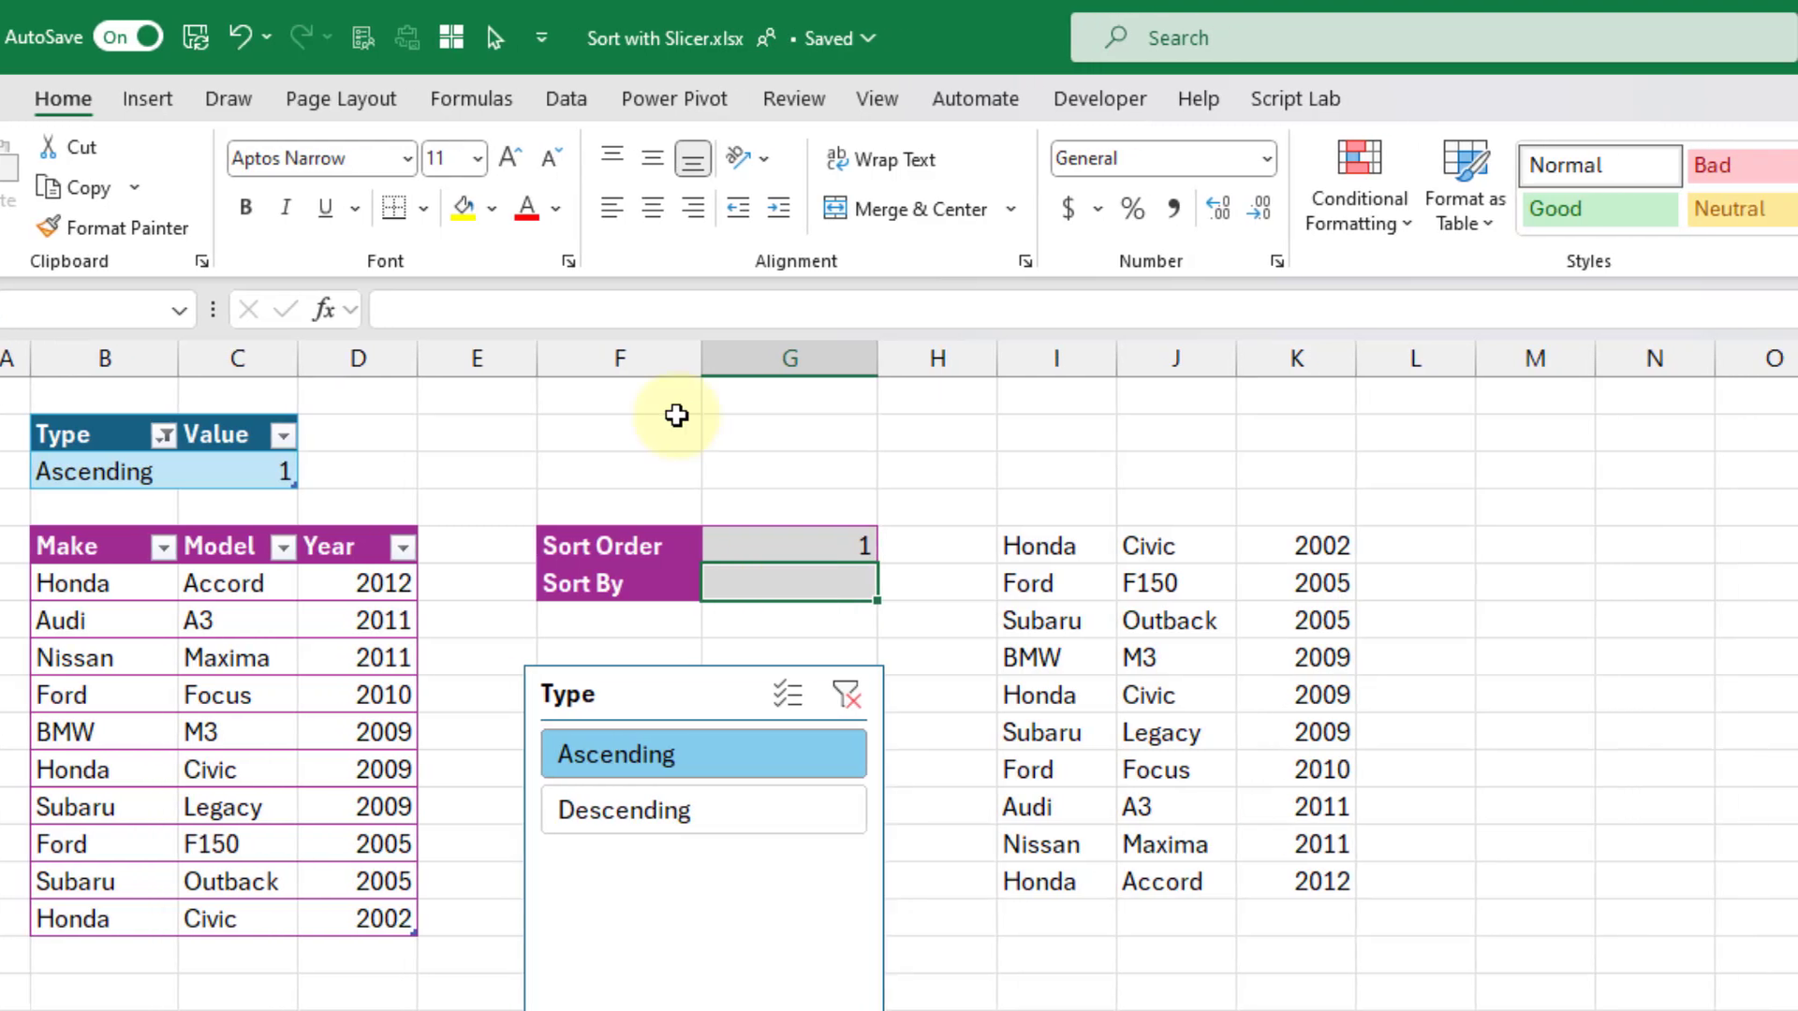
# Step: Give G7 a validation list sourced from headers $B$6:$D$6 (Make, Model, Year) and choose Model
pyautogui.click(636, 99)
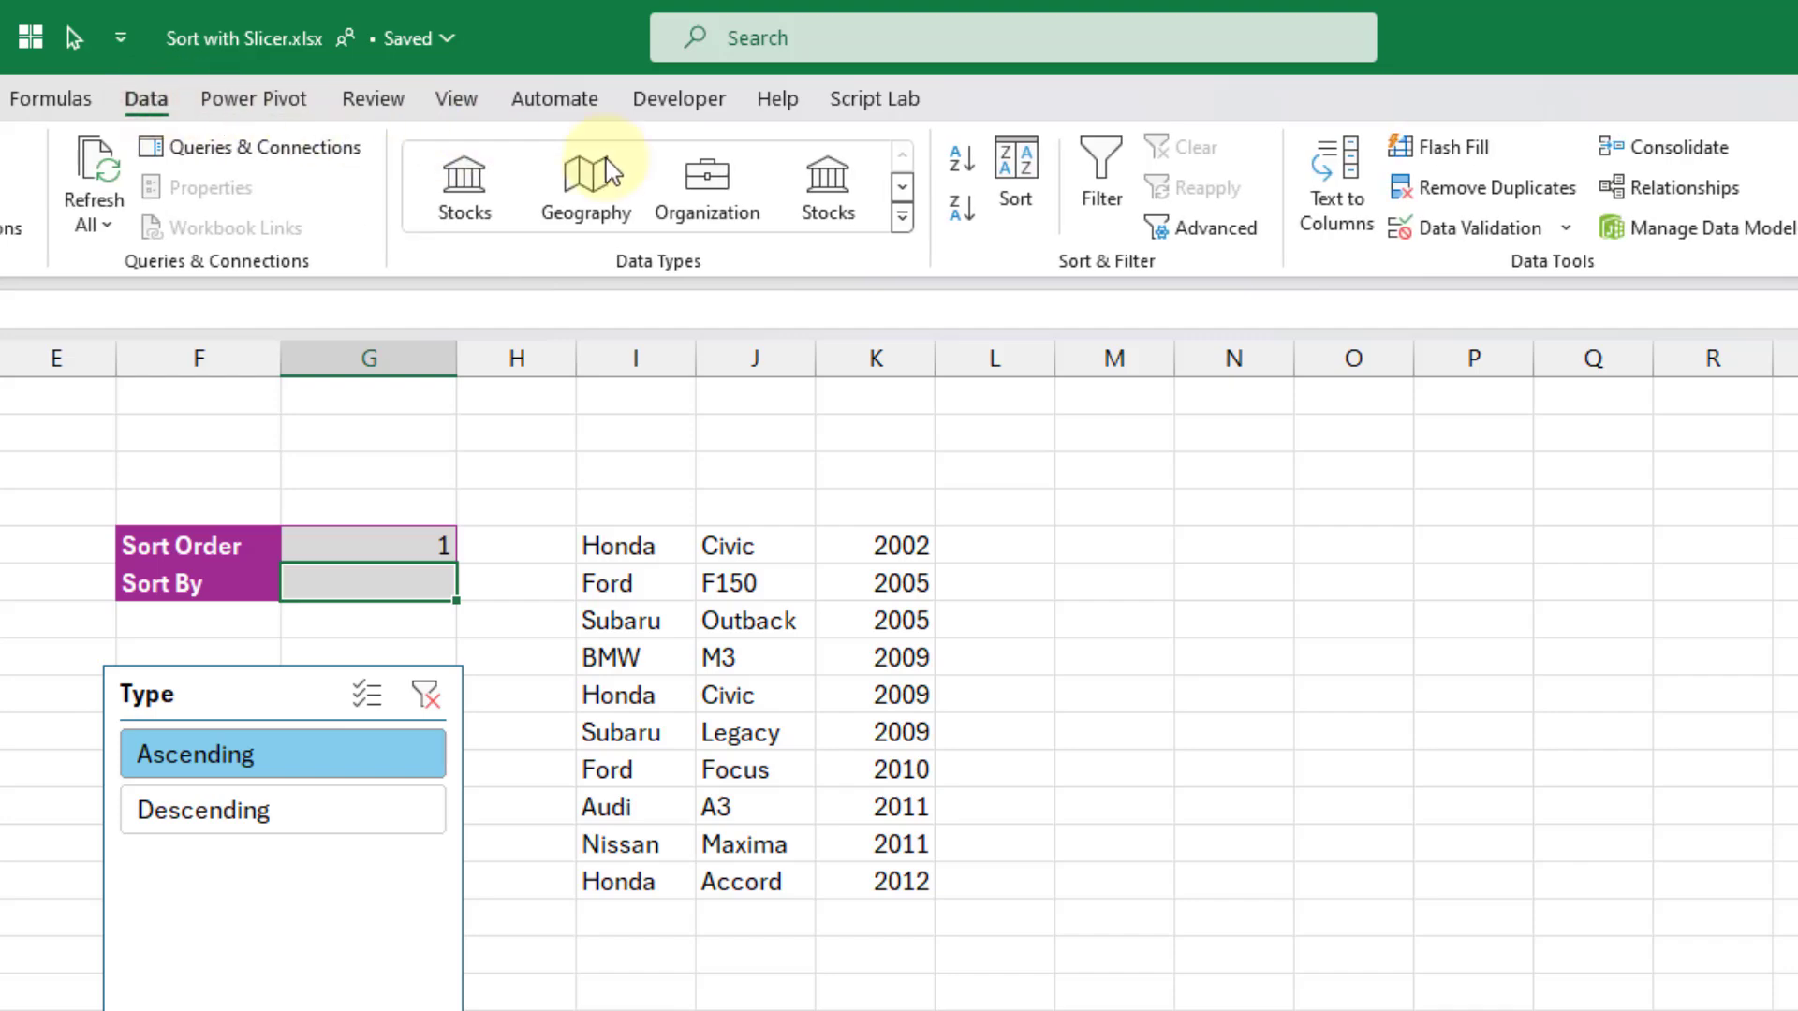
pyautogui.click(1535, 230)
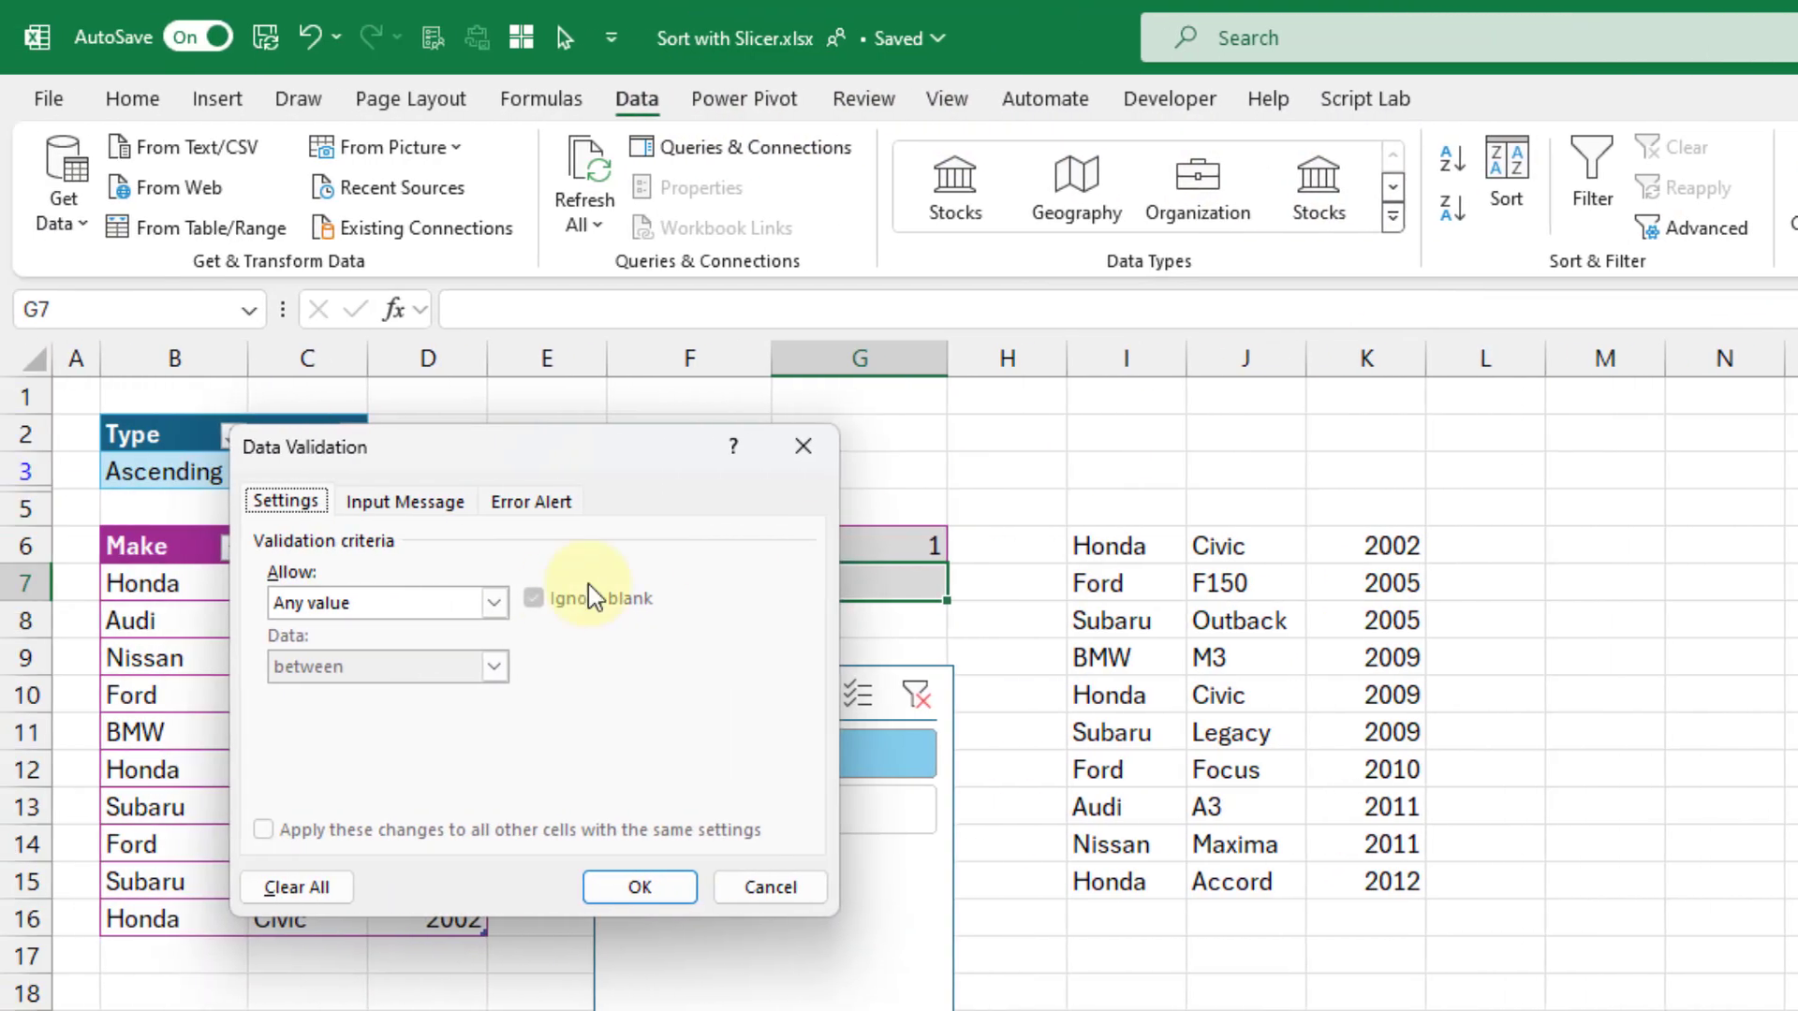
pyautogui.click(452, 607)
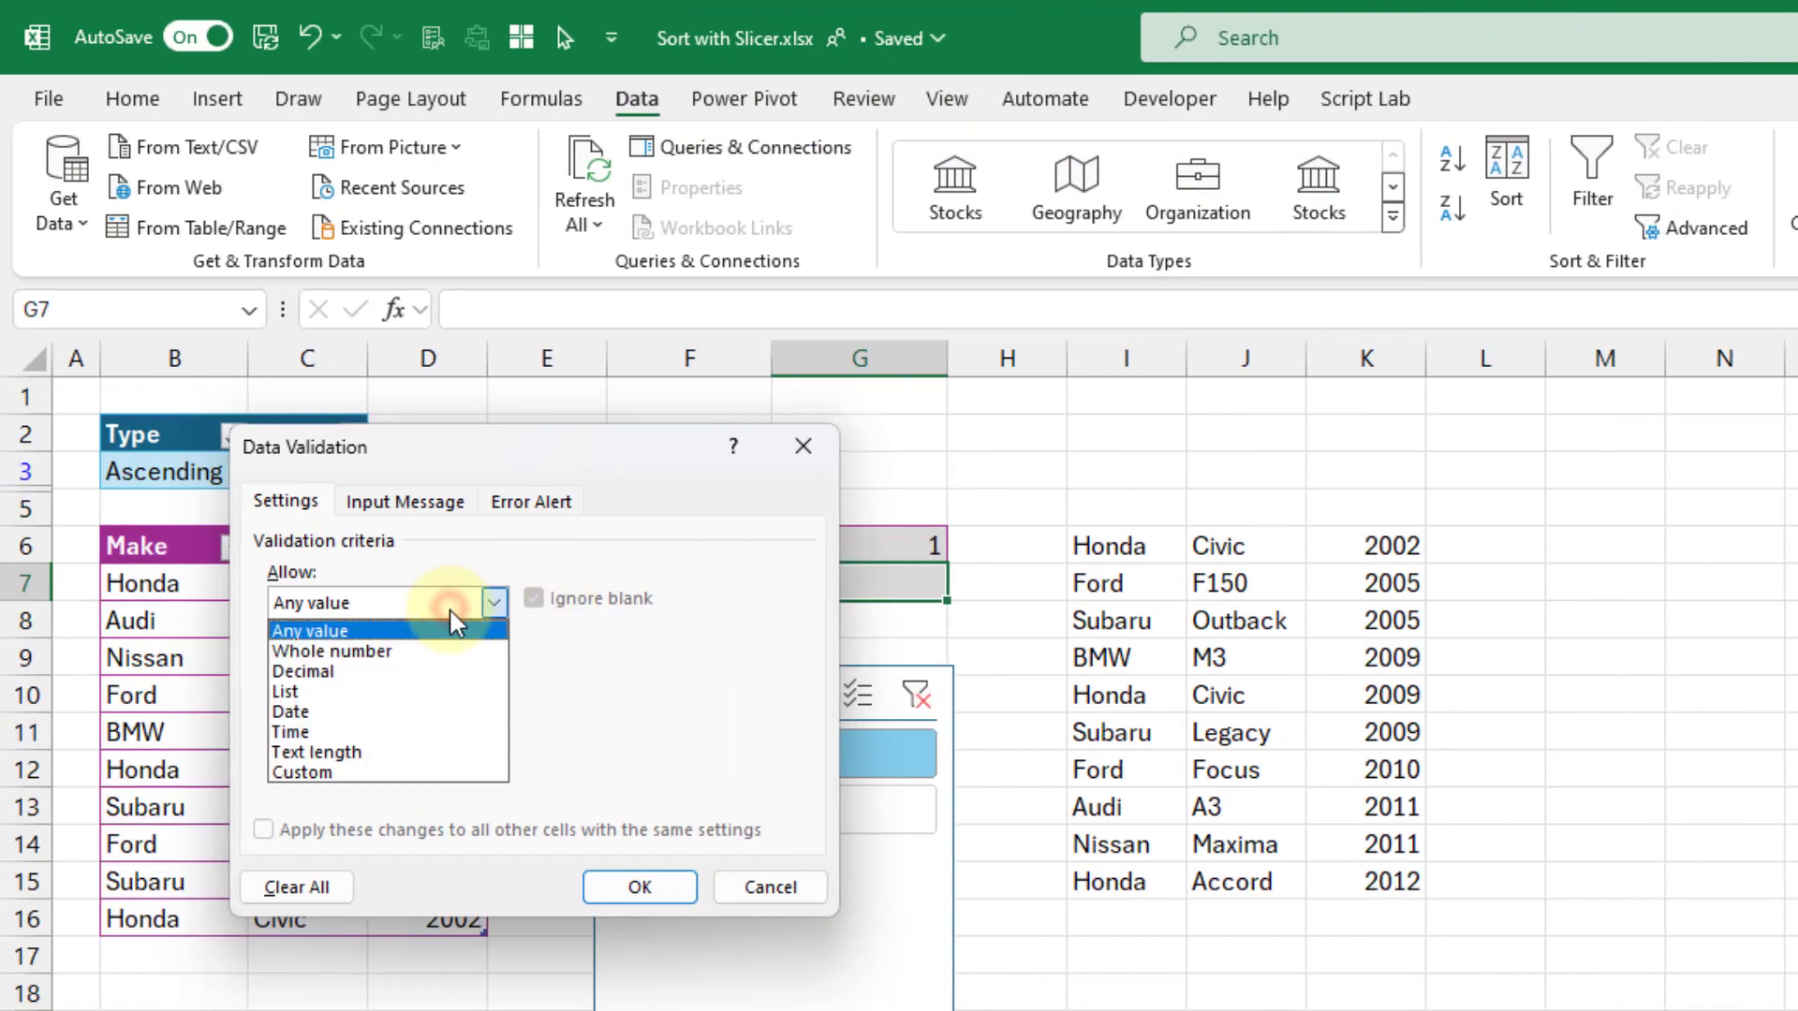
pyautogui.click(397, 691)
pyautogui.click(674, 728)
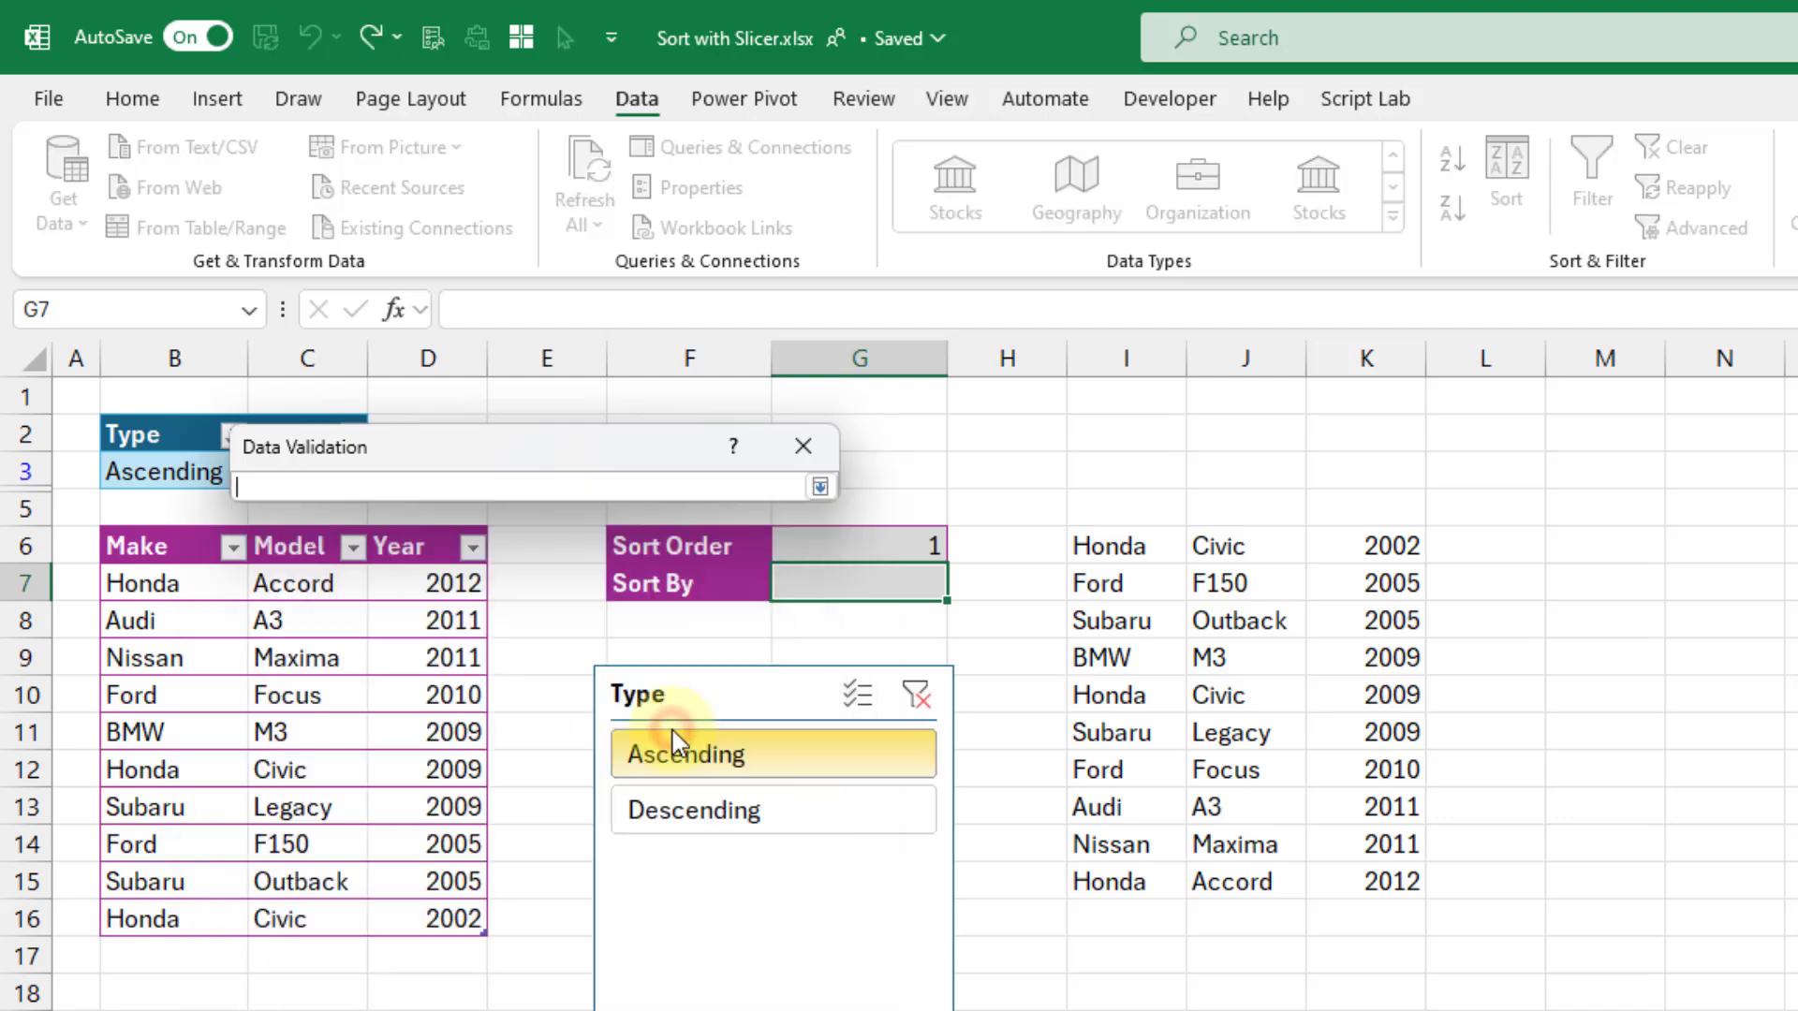
pyautogui.click(110, 547)
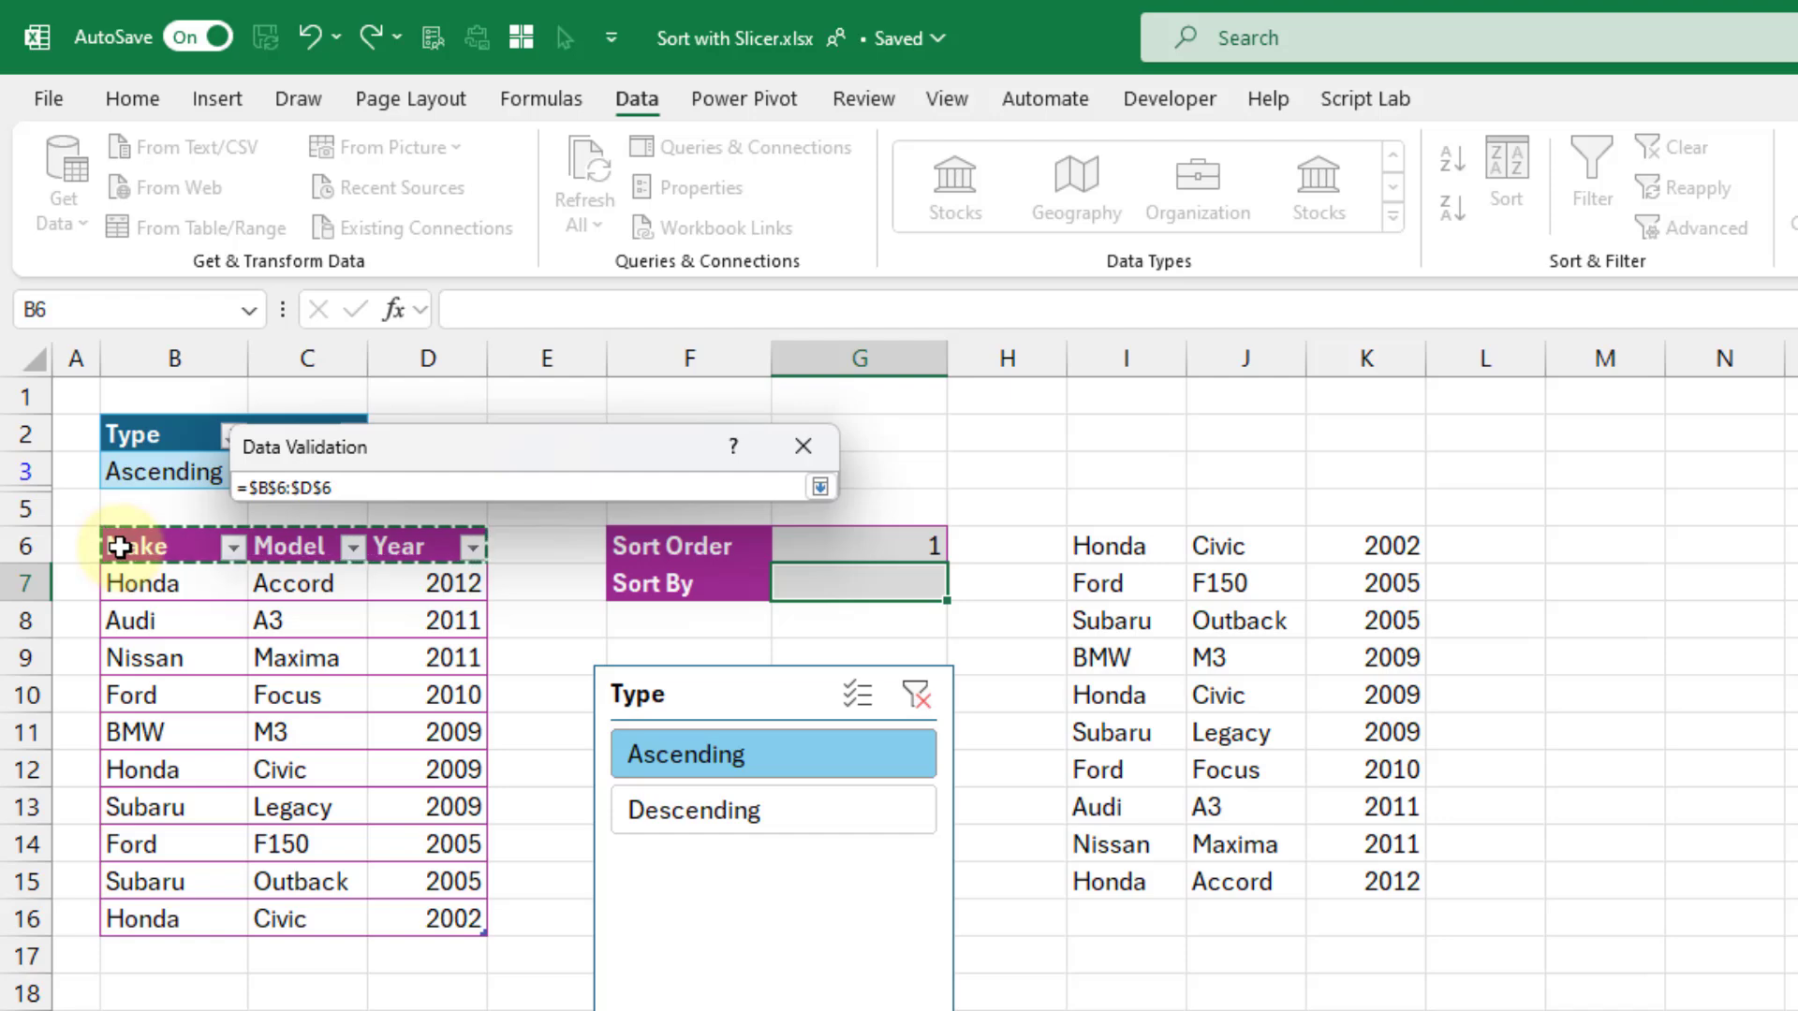
pyautogui.click(820, 487)
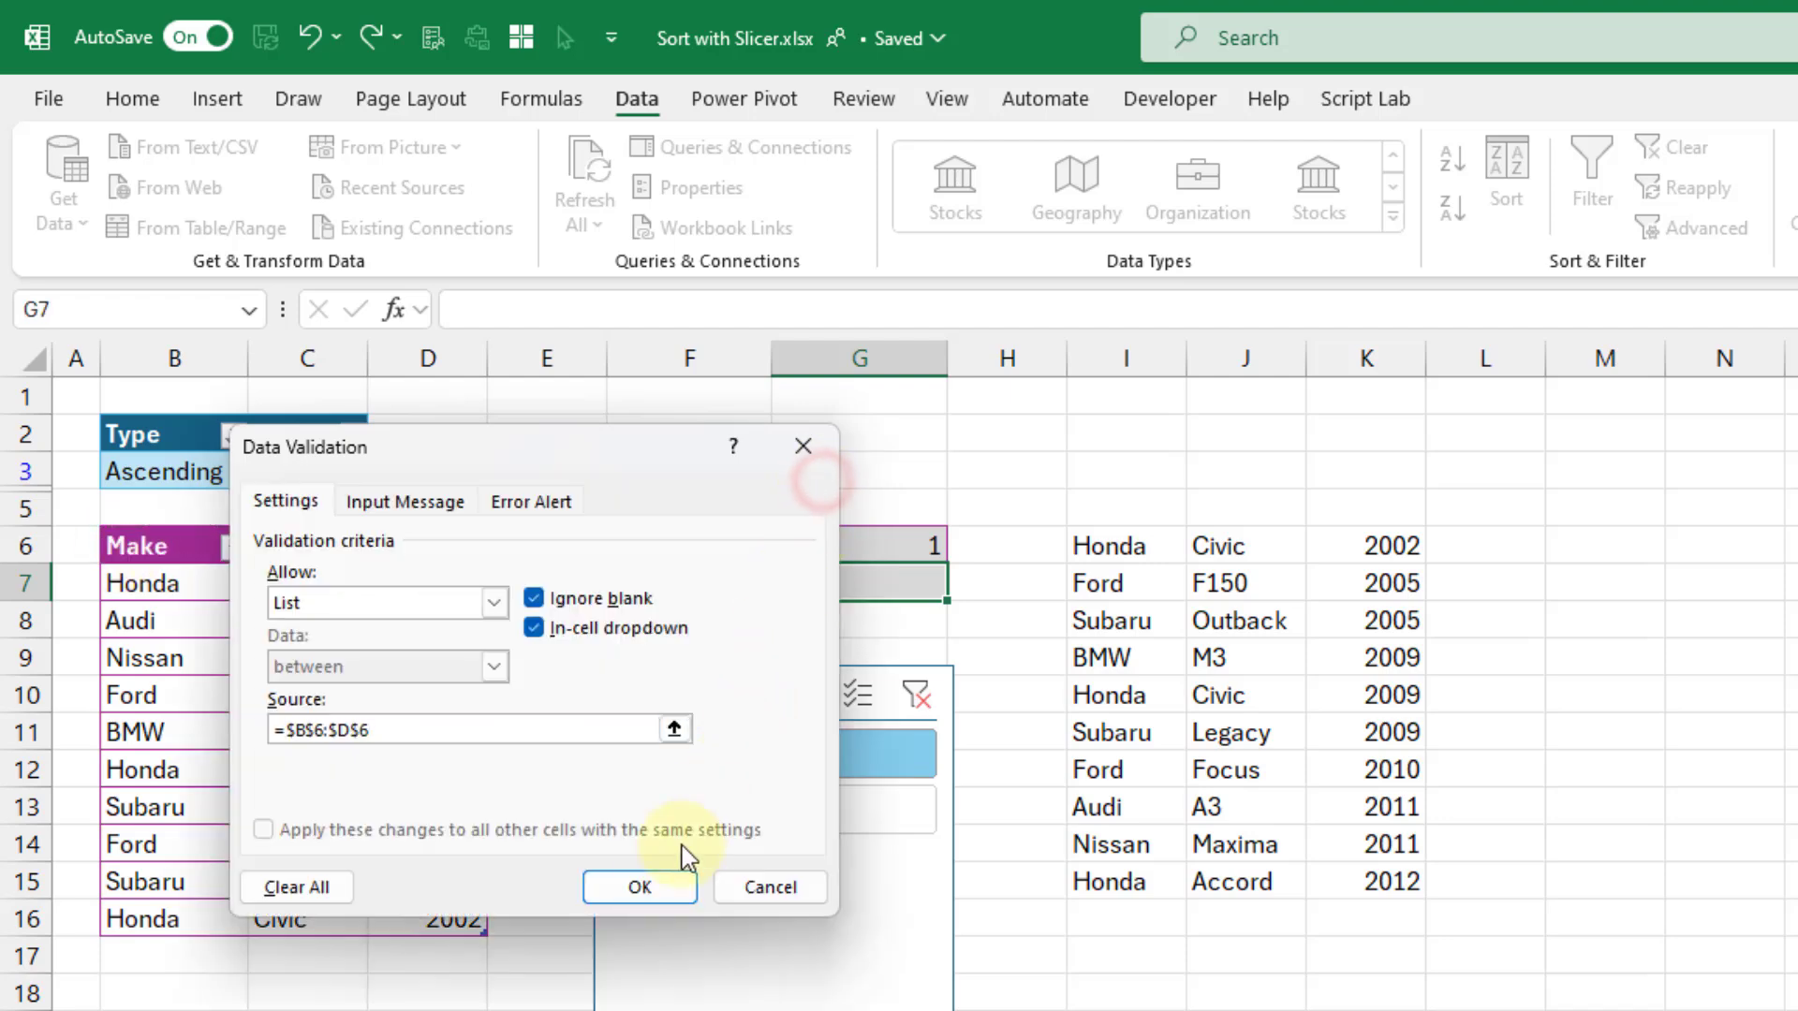
pyautogui.click(654, 892)
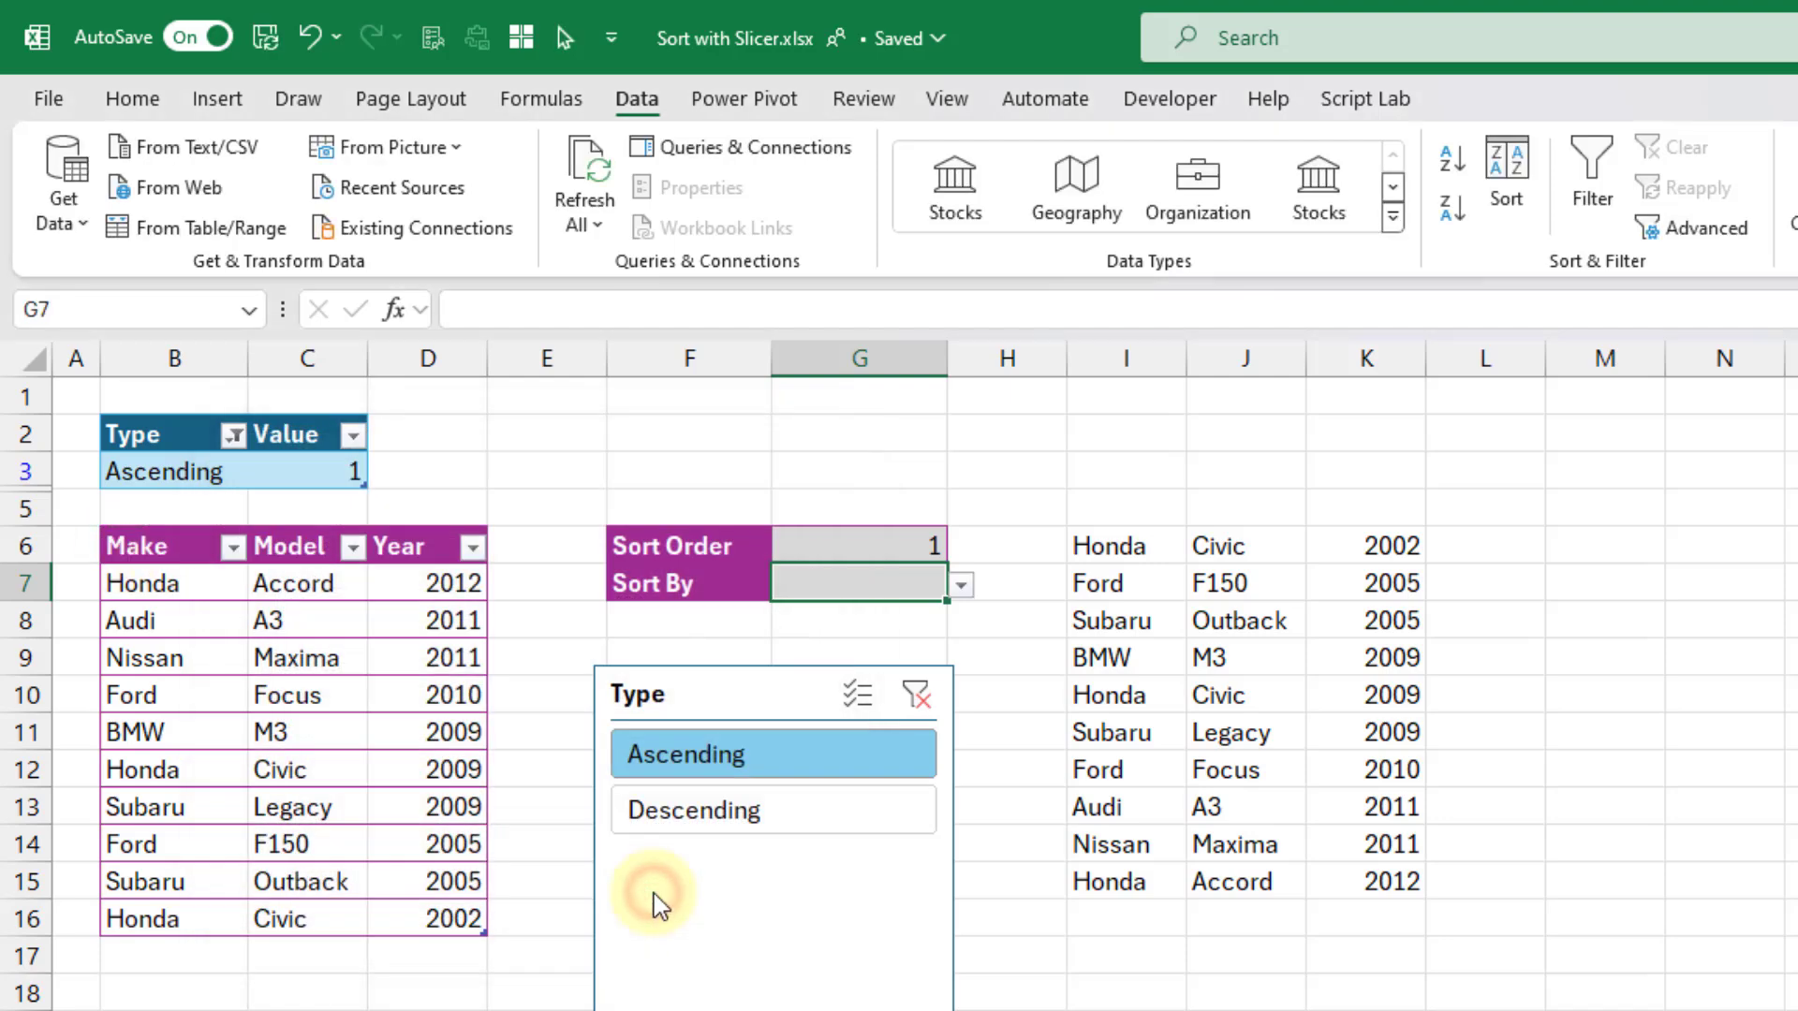
pyautogui.click(962, 585)
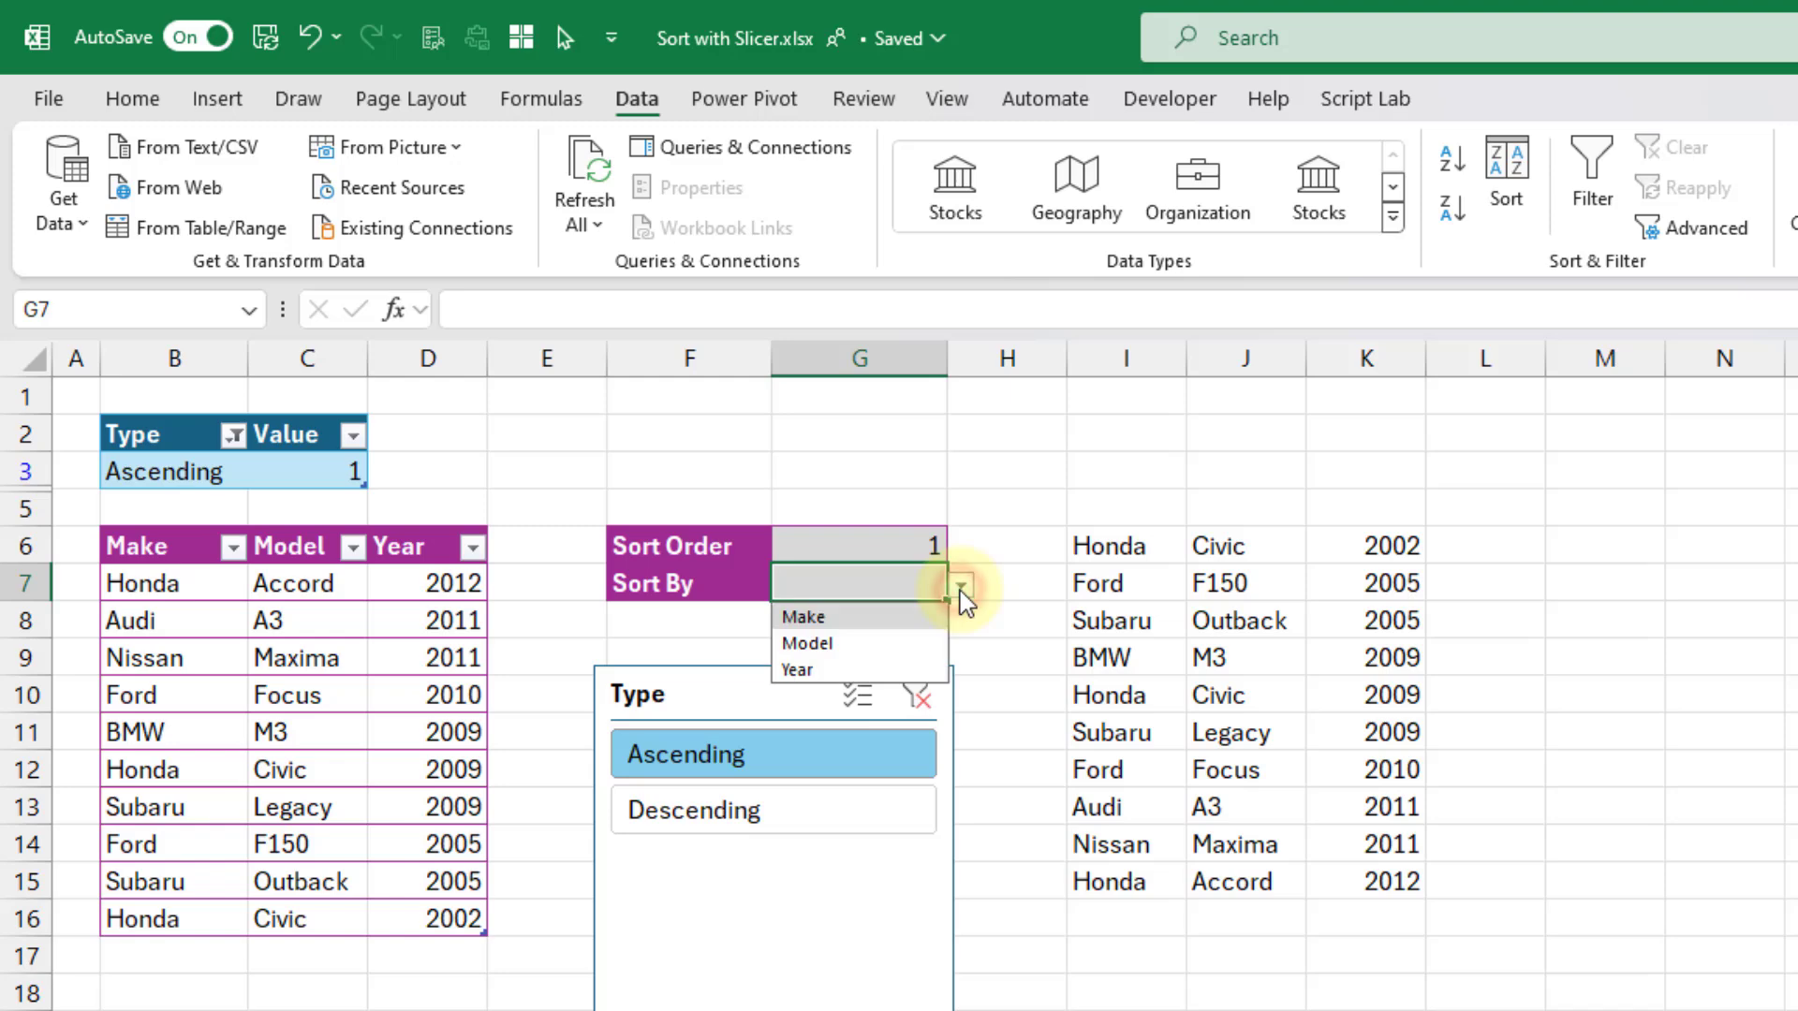
pyautogui.click(912, 643)
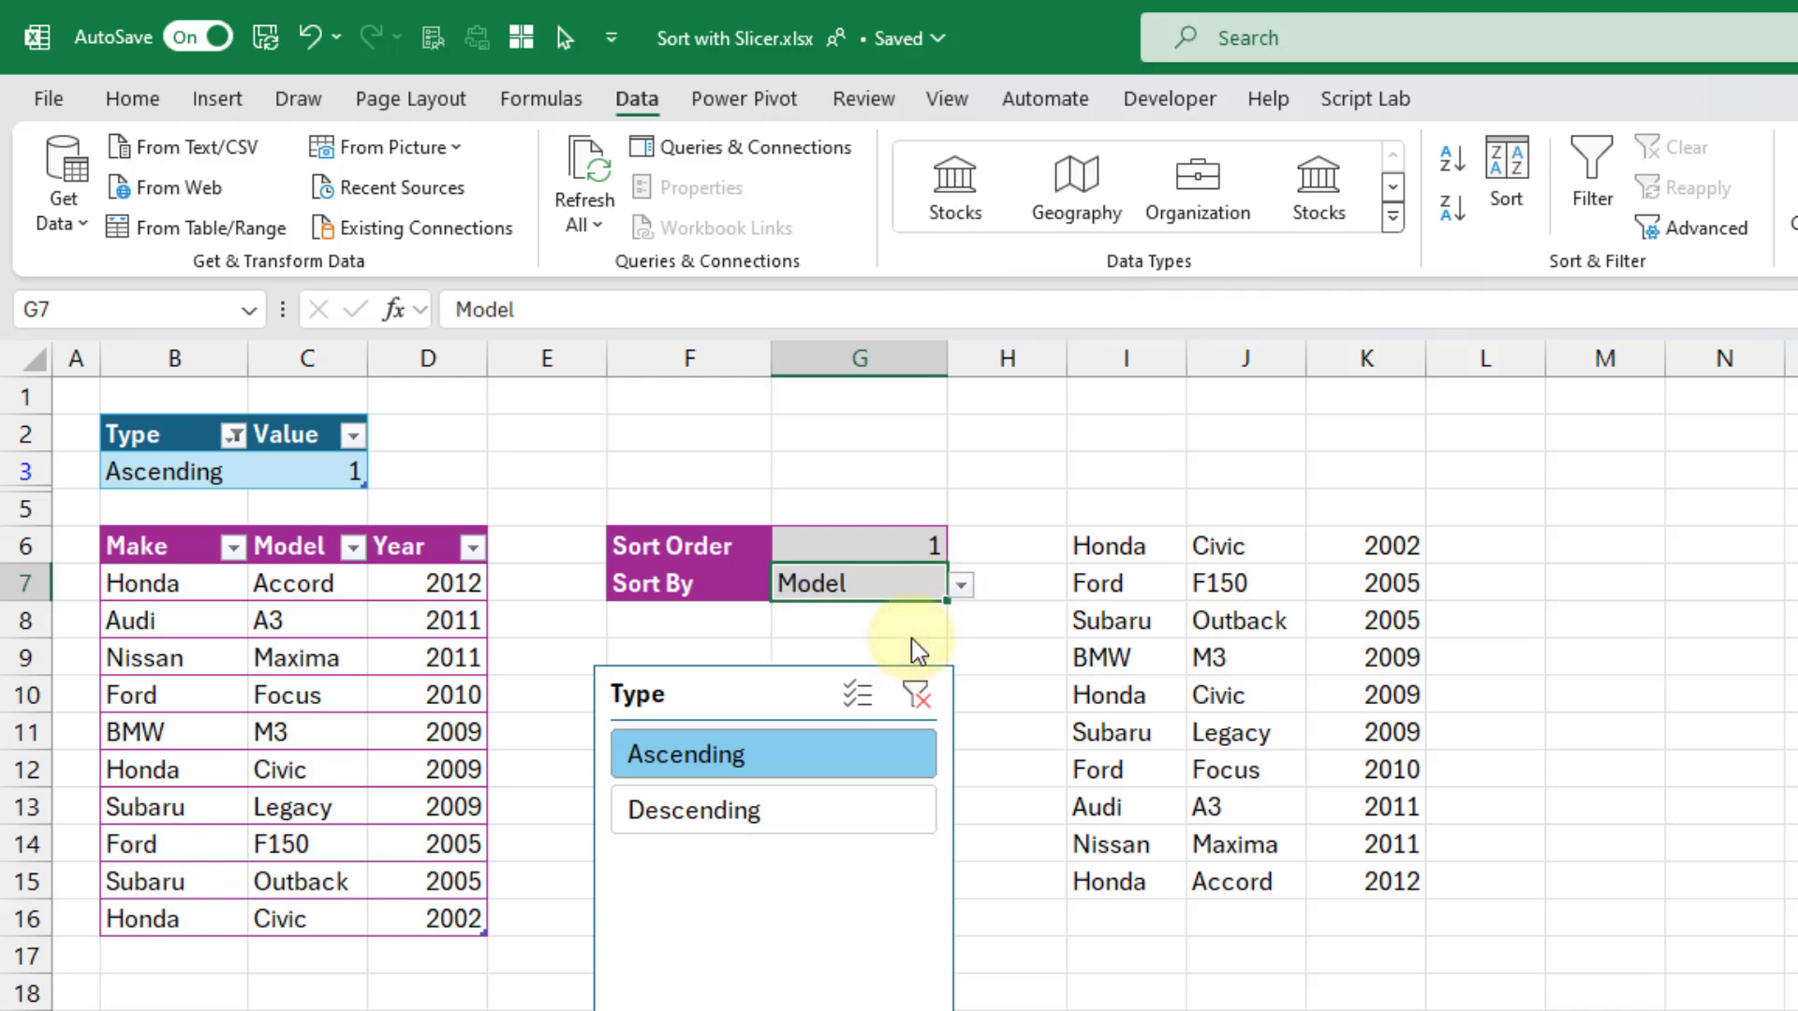
# Step: Replace the column 3 in I6's SORT with MATCH(G7,Data[#Headers],0), using exact match
pyautogui.click(1142, 543)
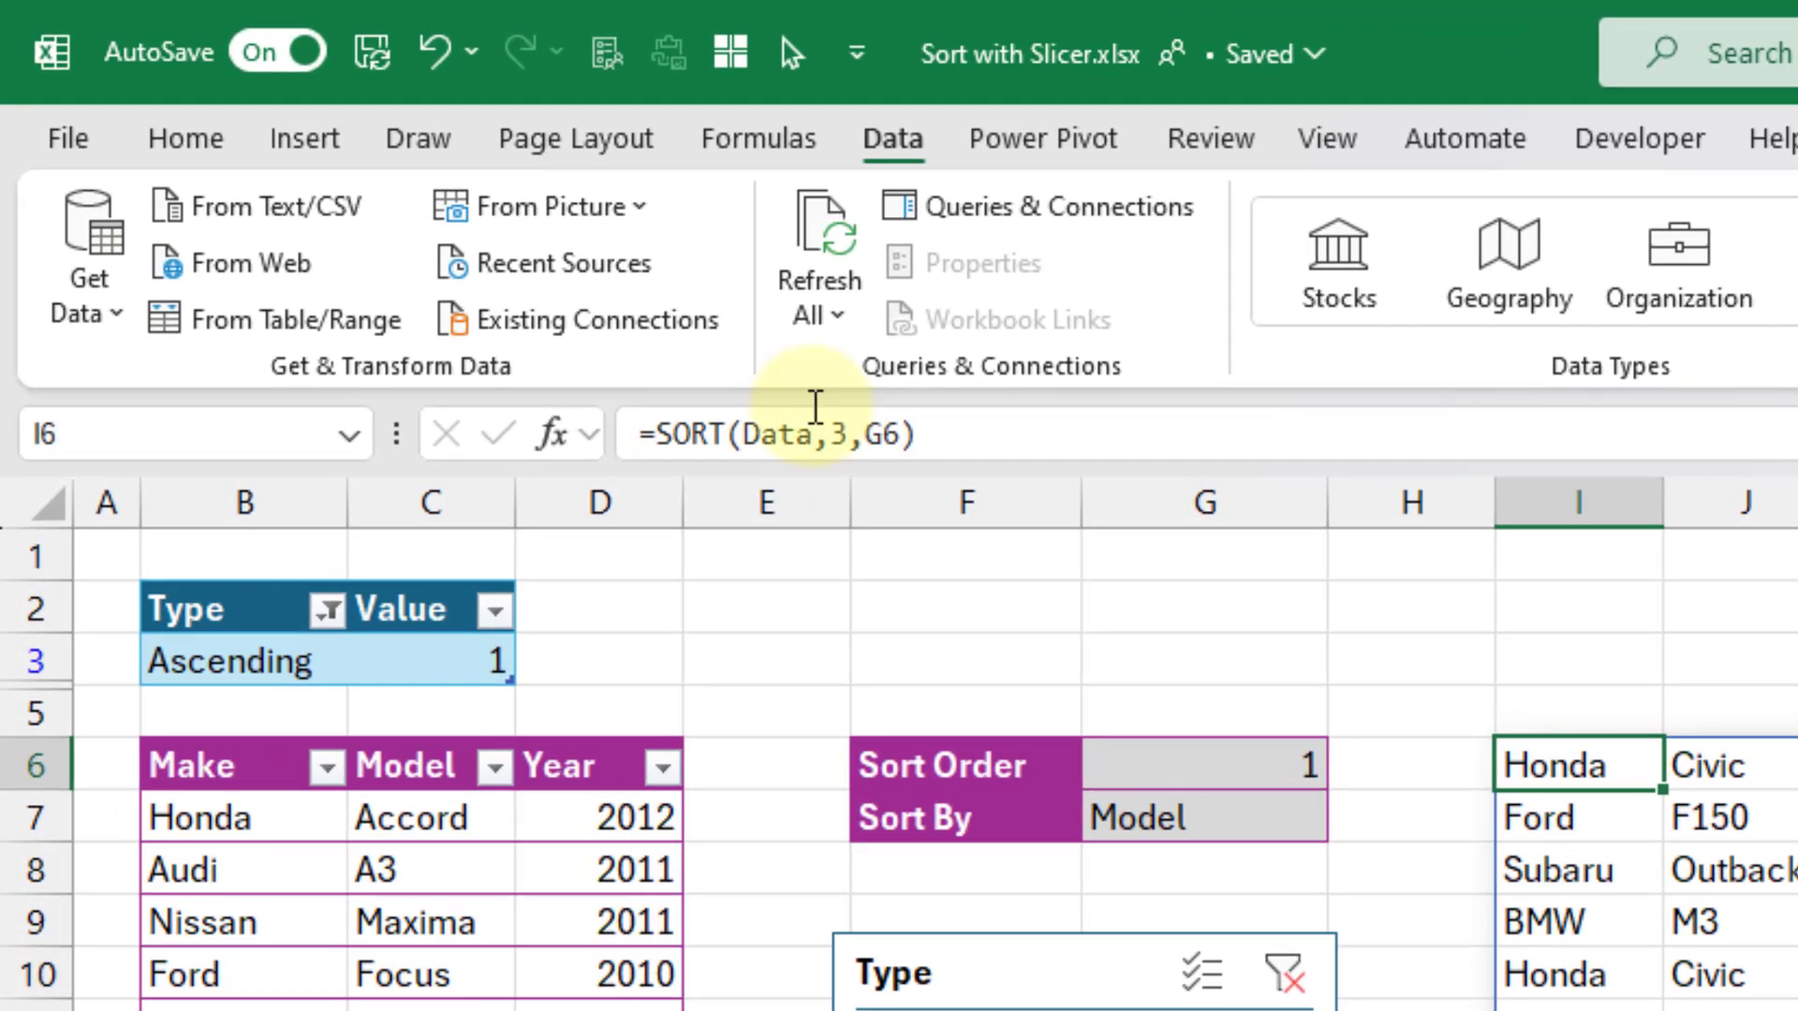
pyautogui.click(607, 309)
pyautogui.doubleClick(845, 433)
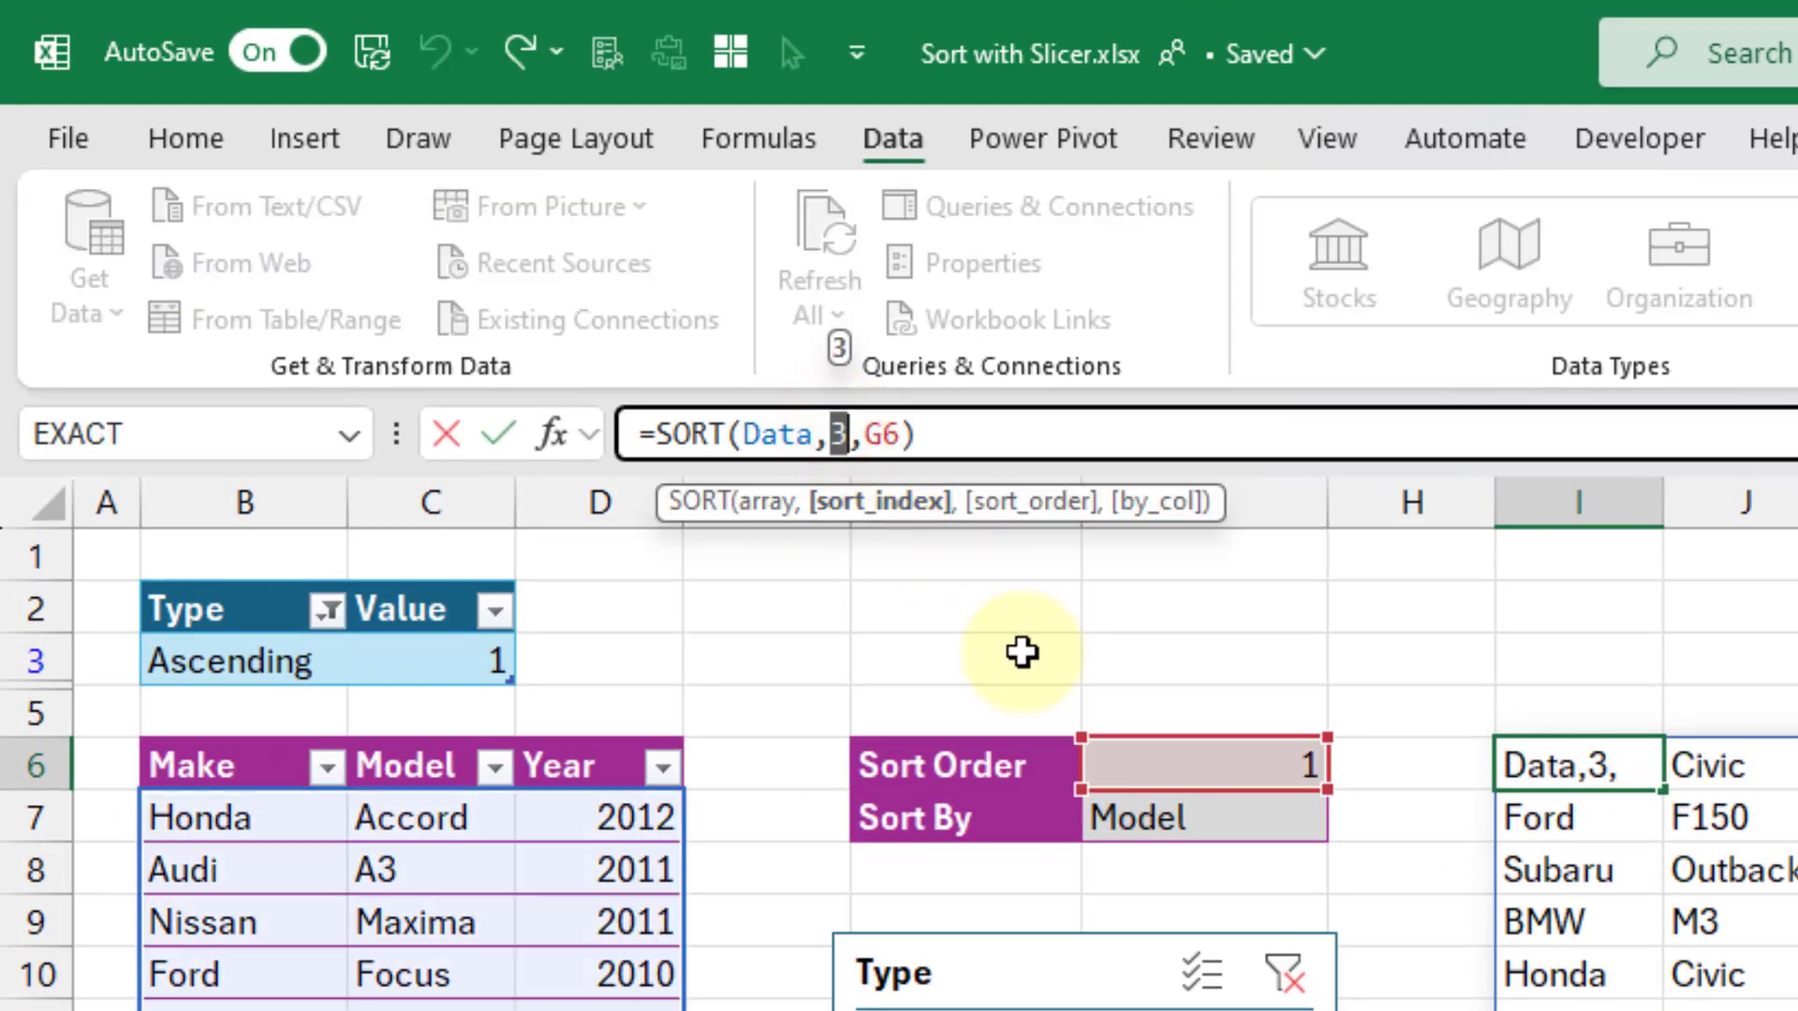
pyautogui.write('ma')
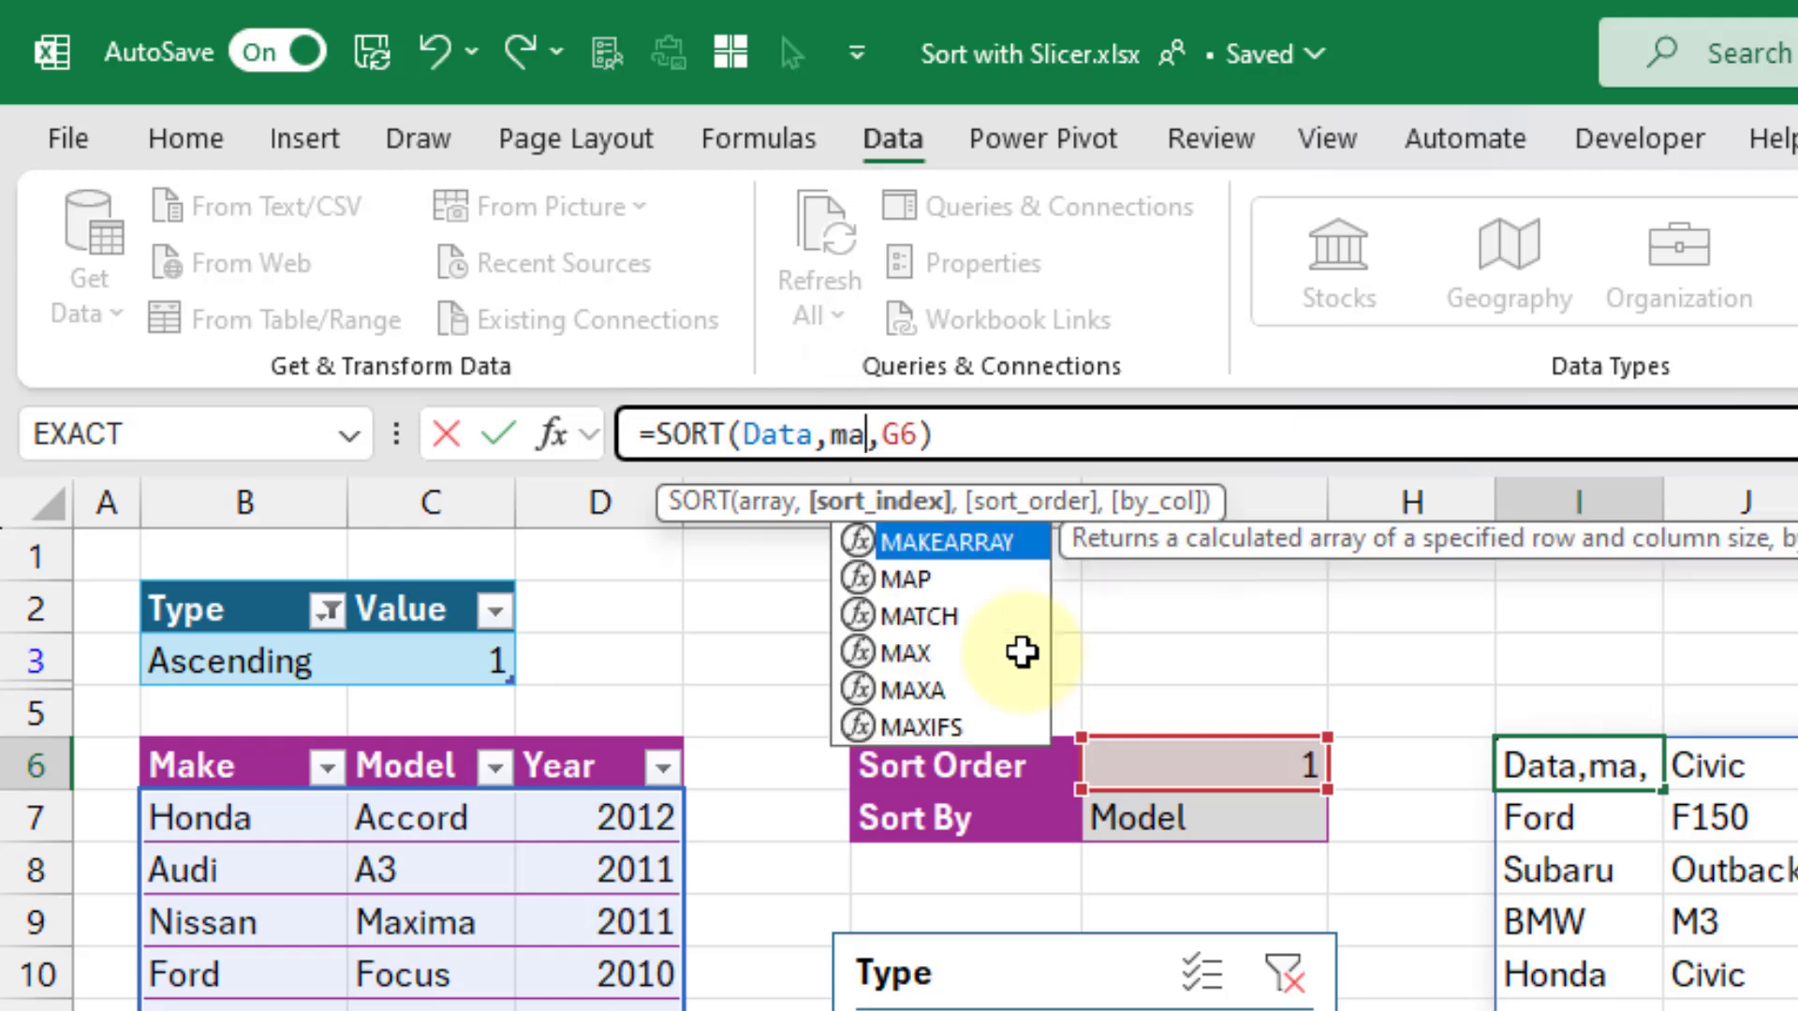
pyautogui.press('Down')
pyautogui.press('Down')
pyautogui.press('Tab')
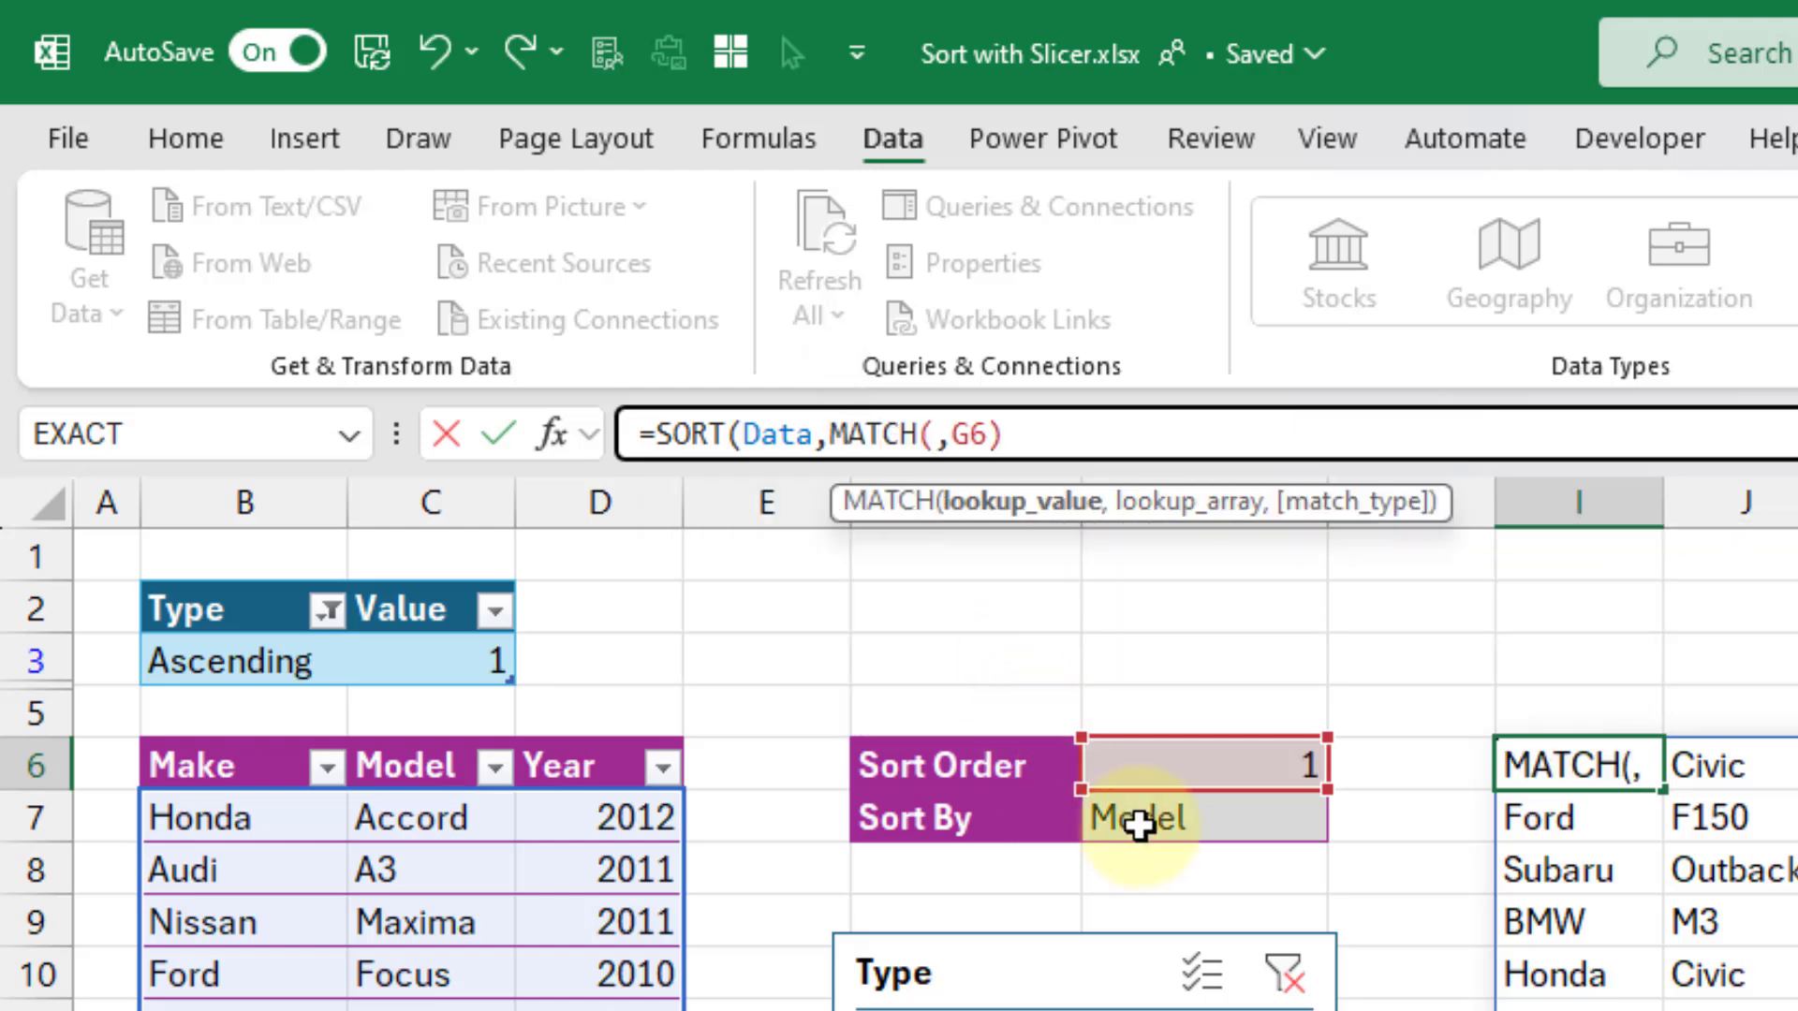
pyautogui.click(1138, 824)
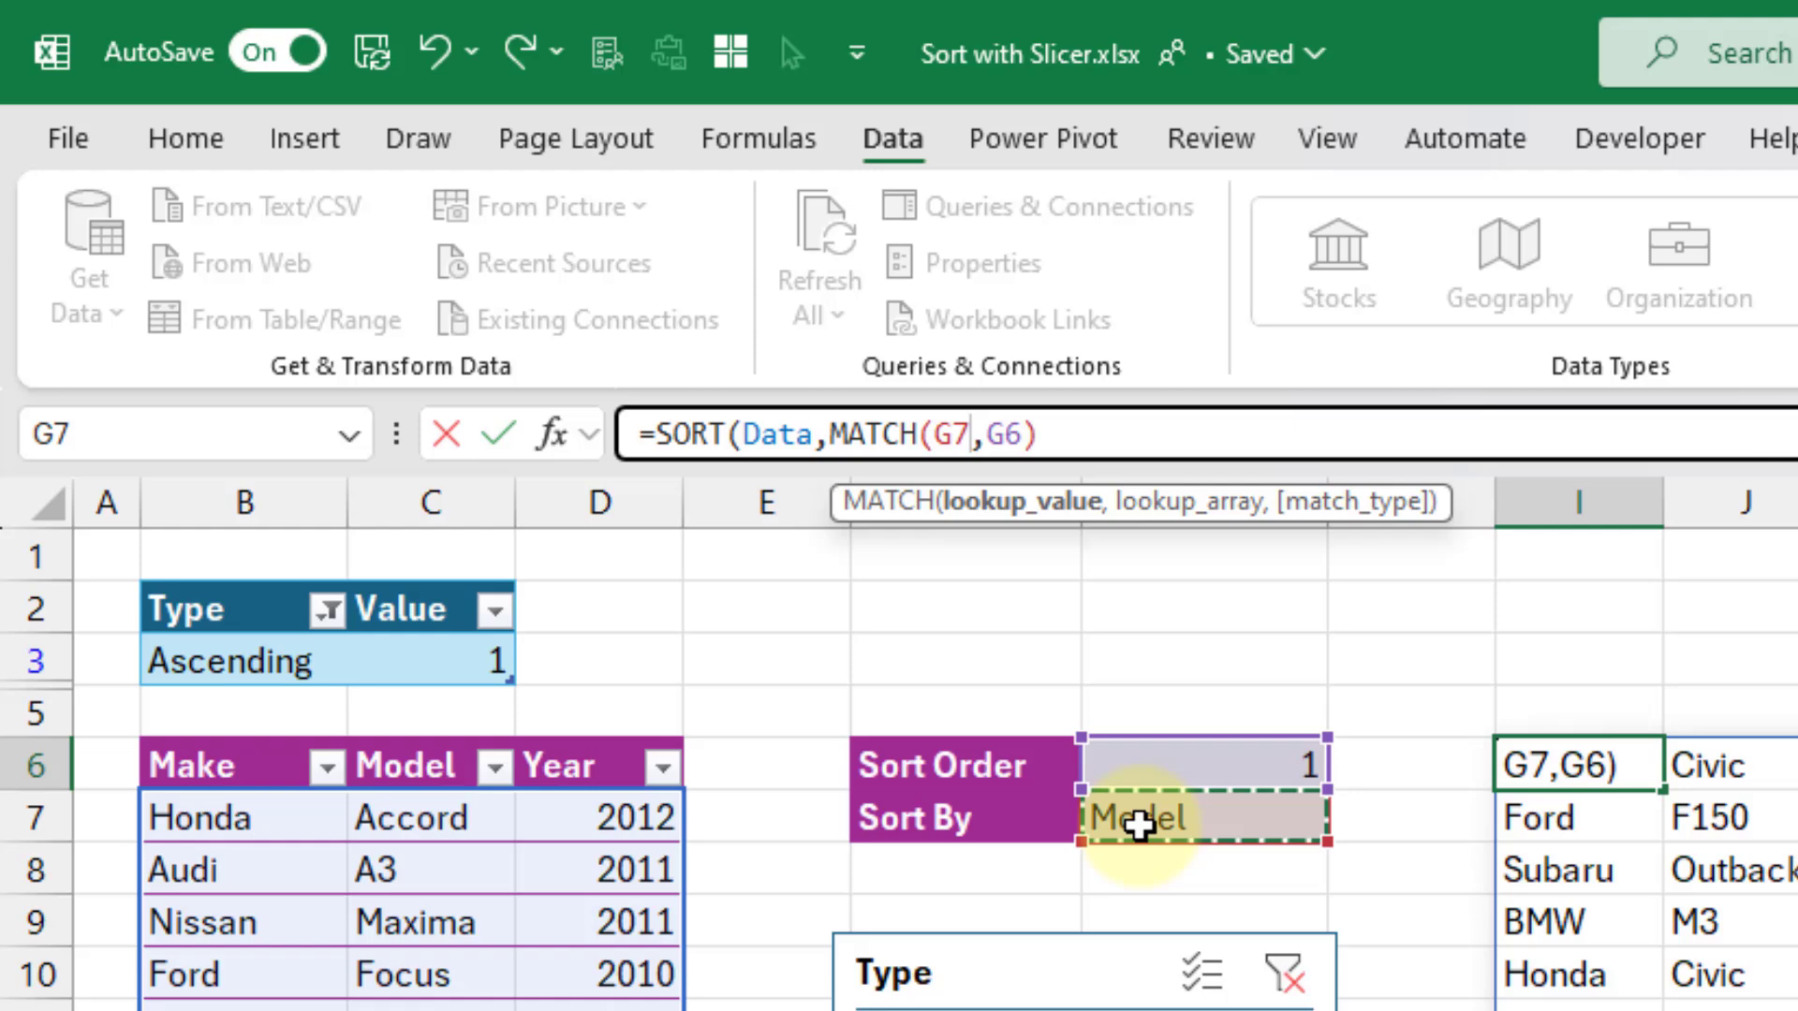
pyautogui.write(',')
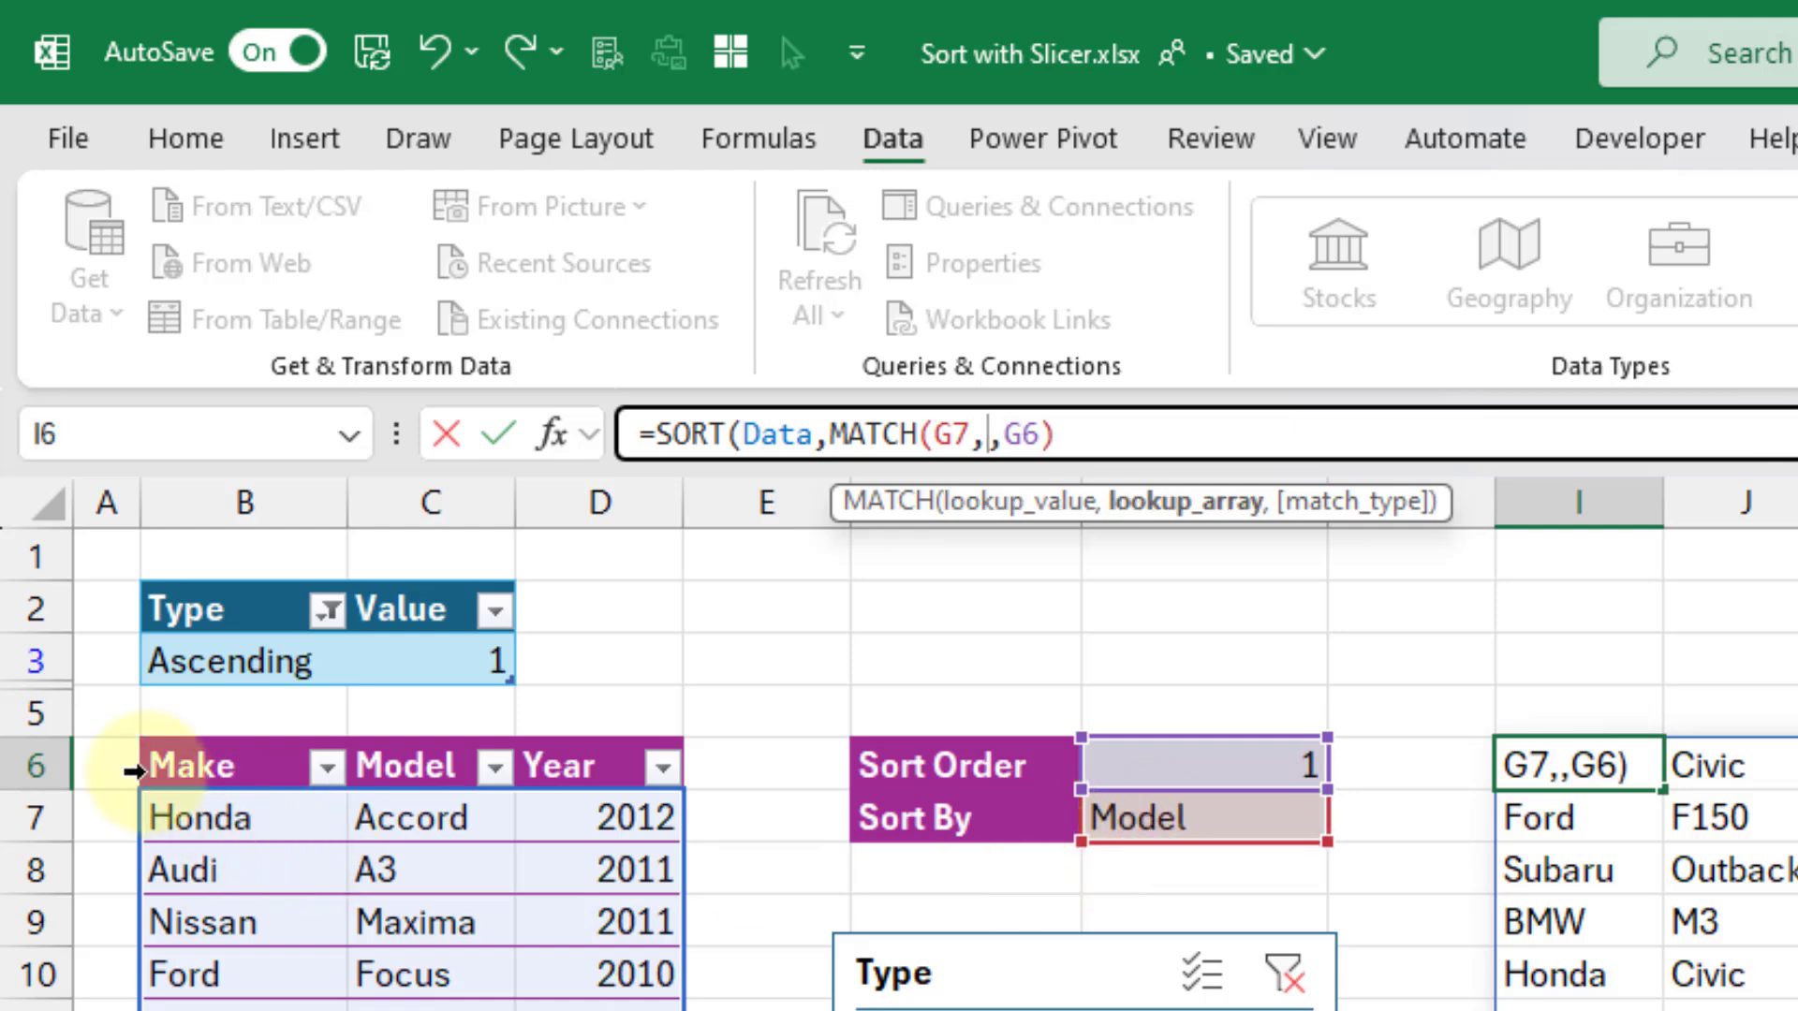
pyautogui.click(138, 762)
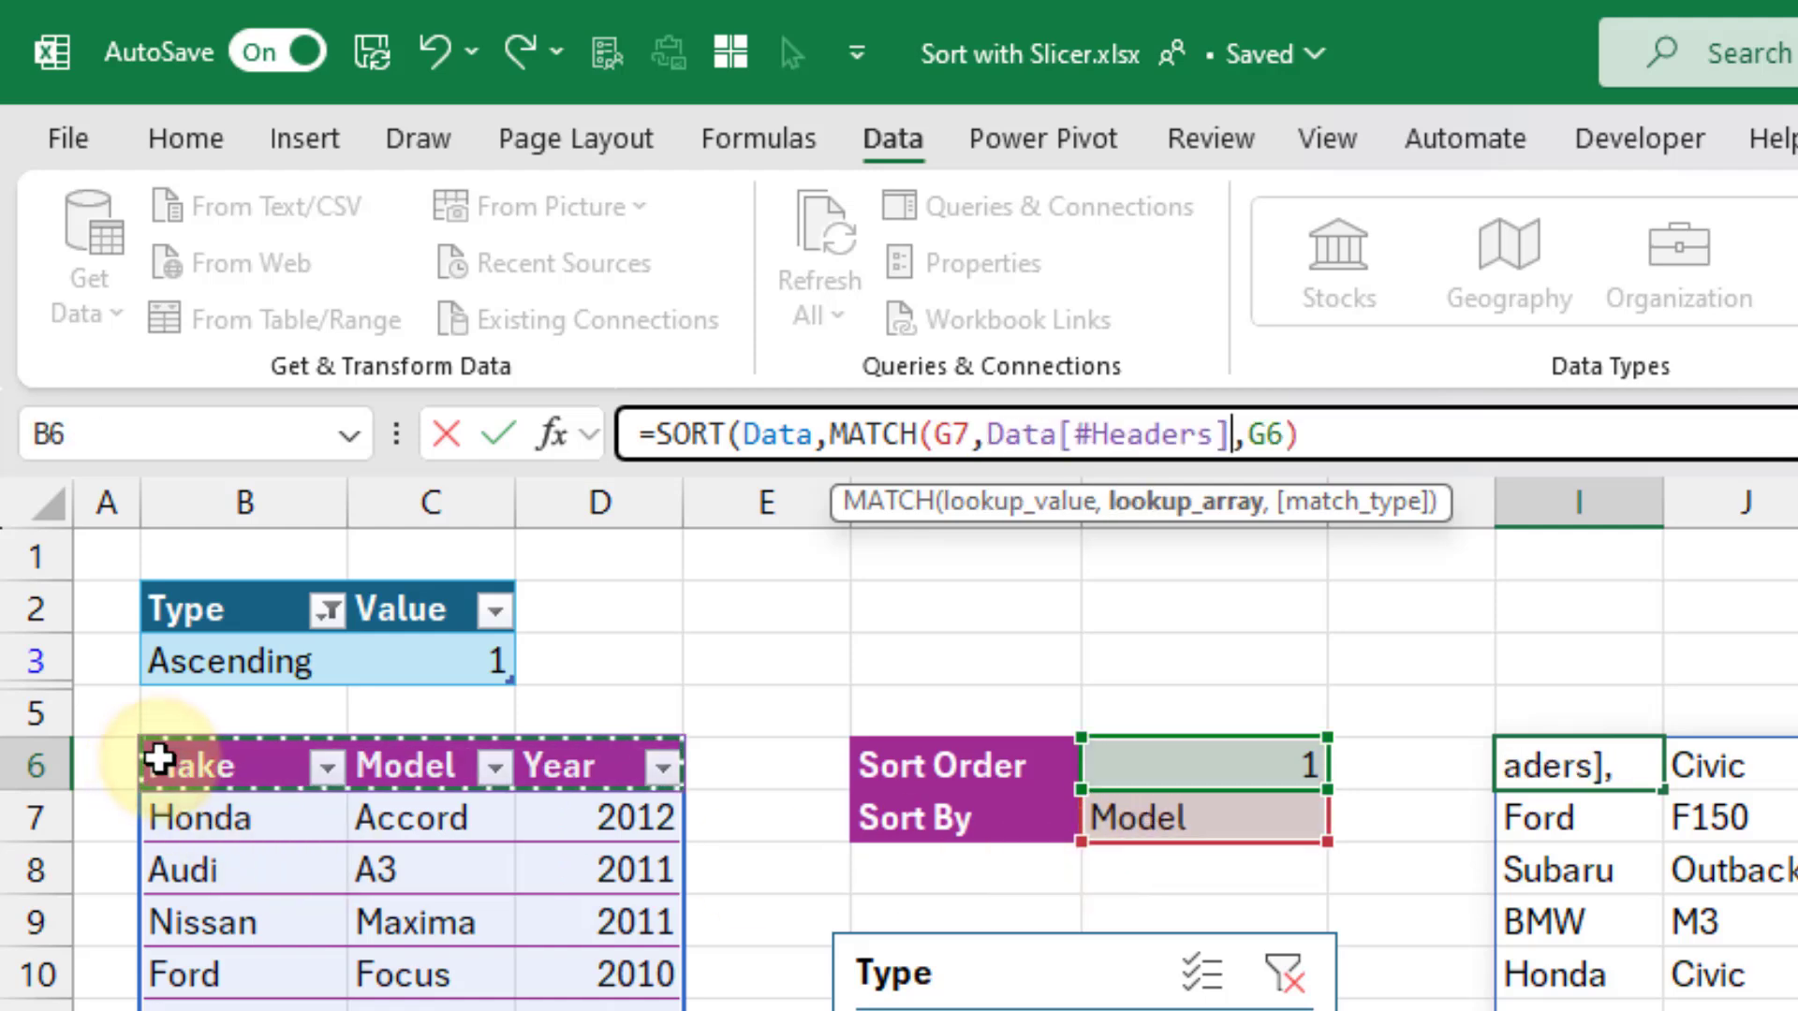
pyautogui.write(',')
pyautogui.press('Down')
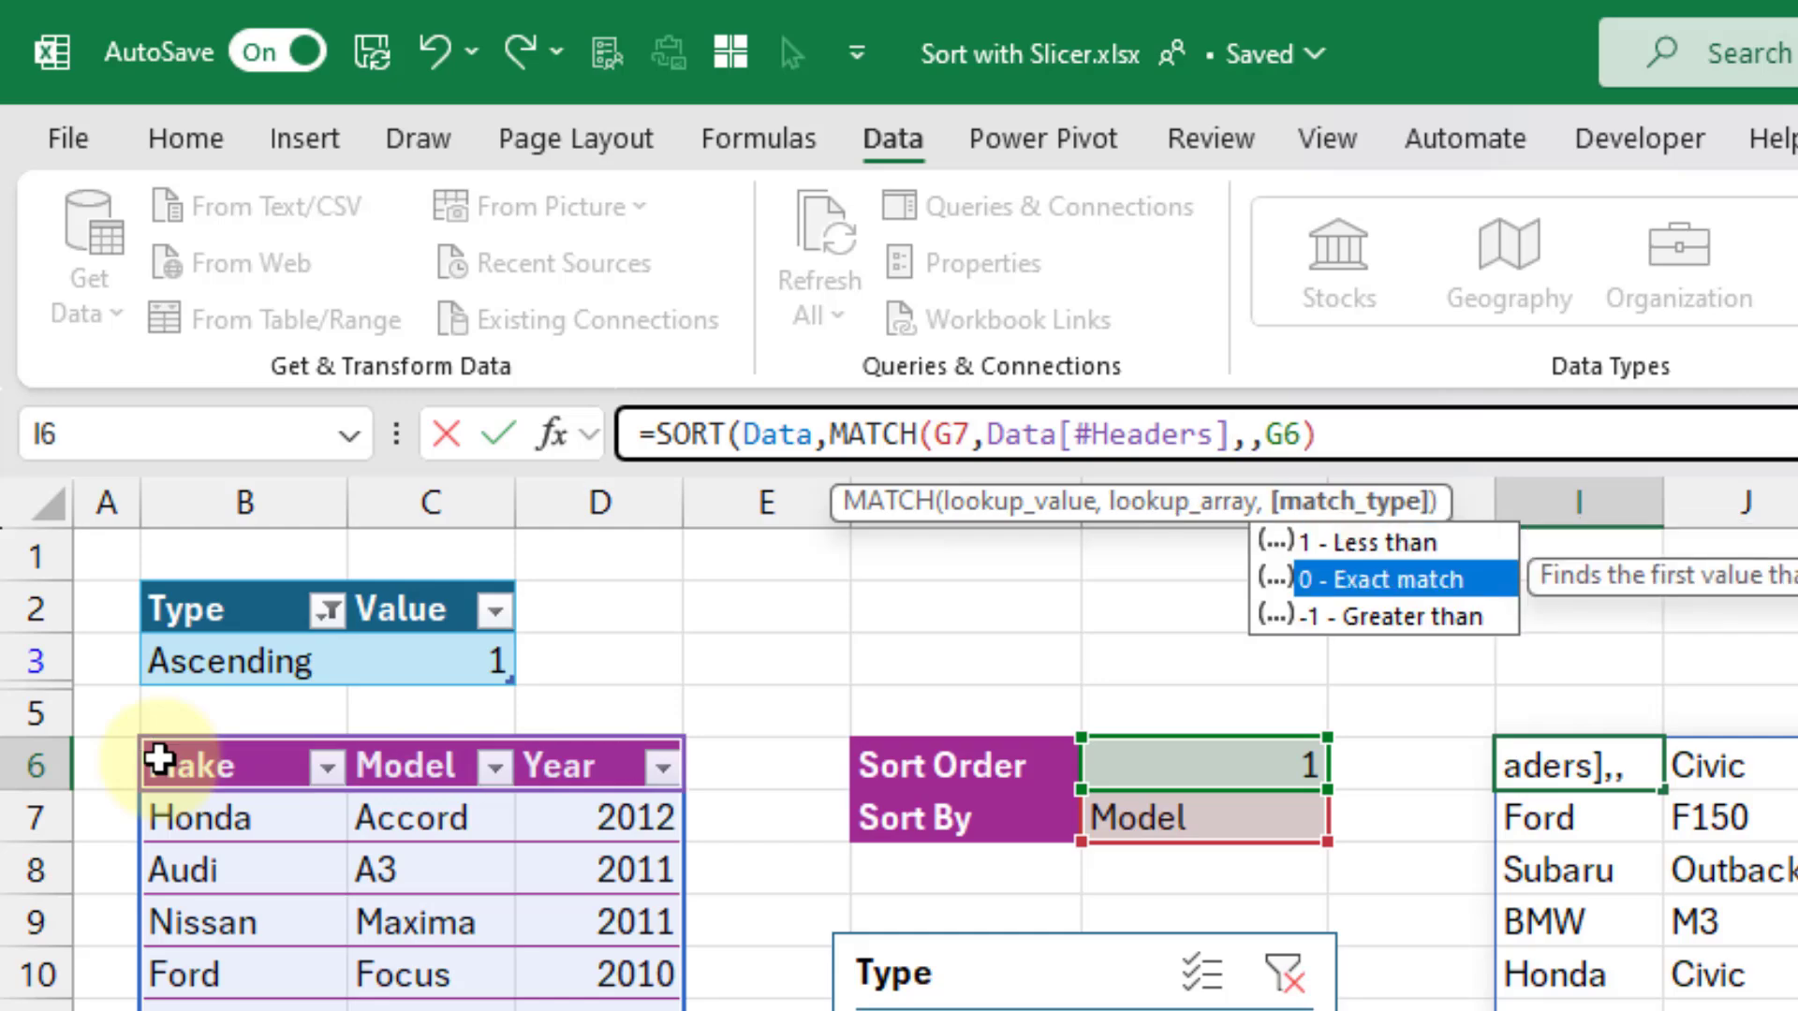
pyautogui.press('Tab')
pyautogui.write(')')
pyautogui.press('Return')
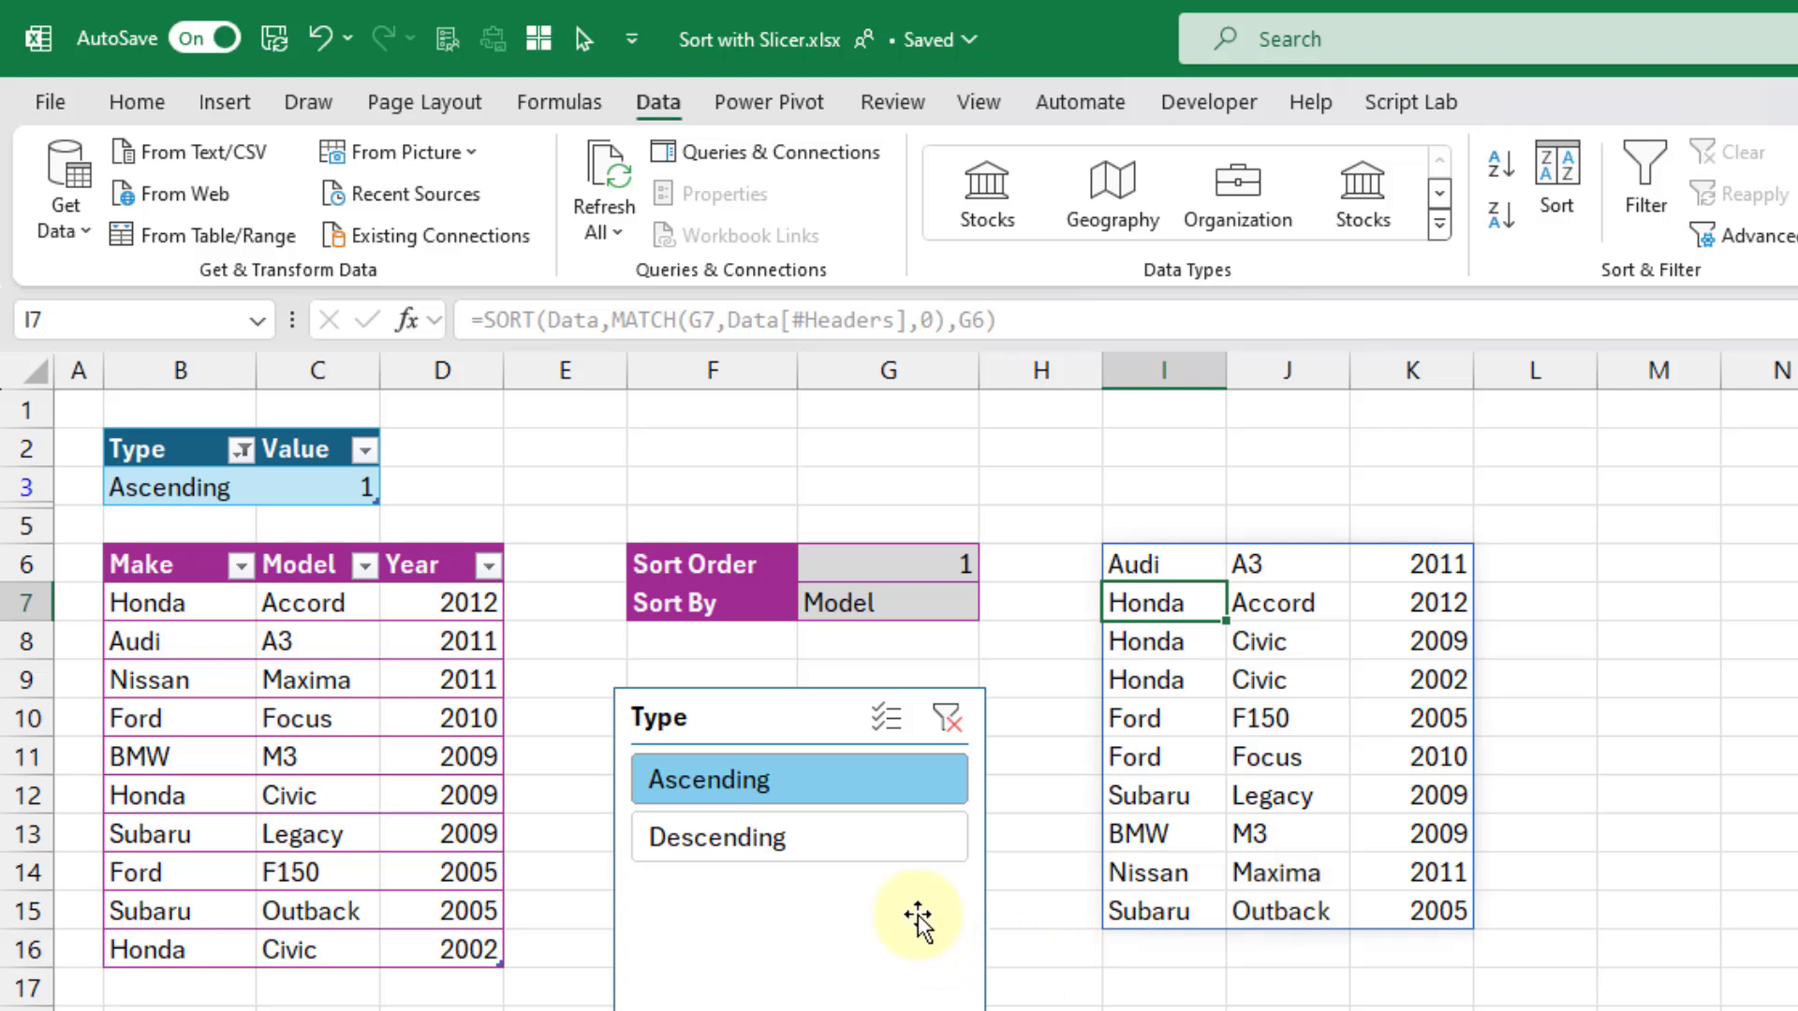
# Step: Set the slicer to Descending so the list sorts by Model from Outback down to A3
pyautogui.click(792, 847)
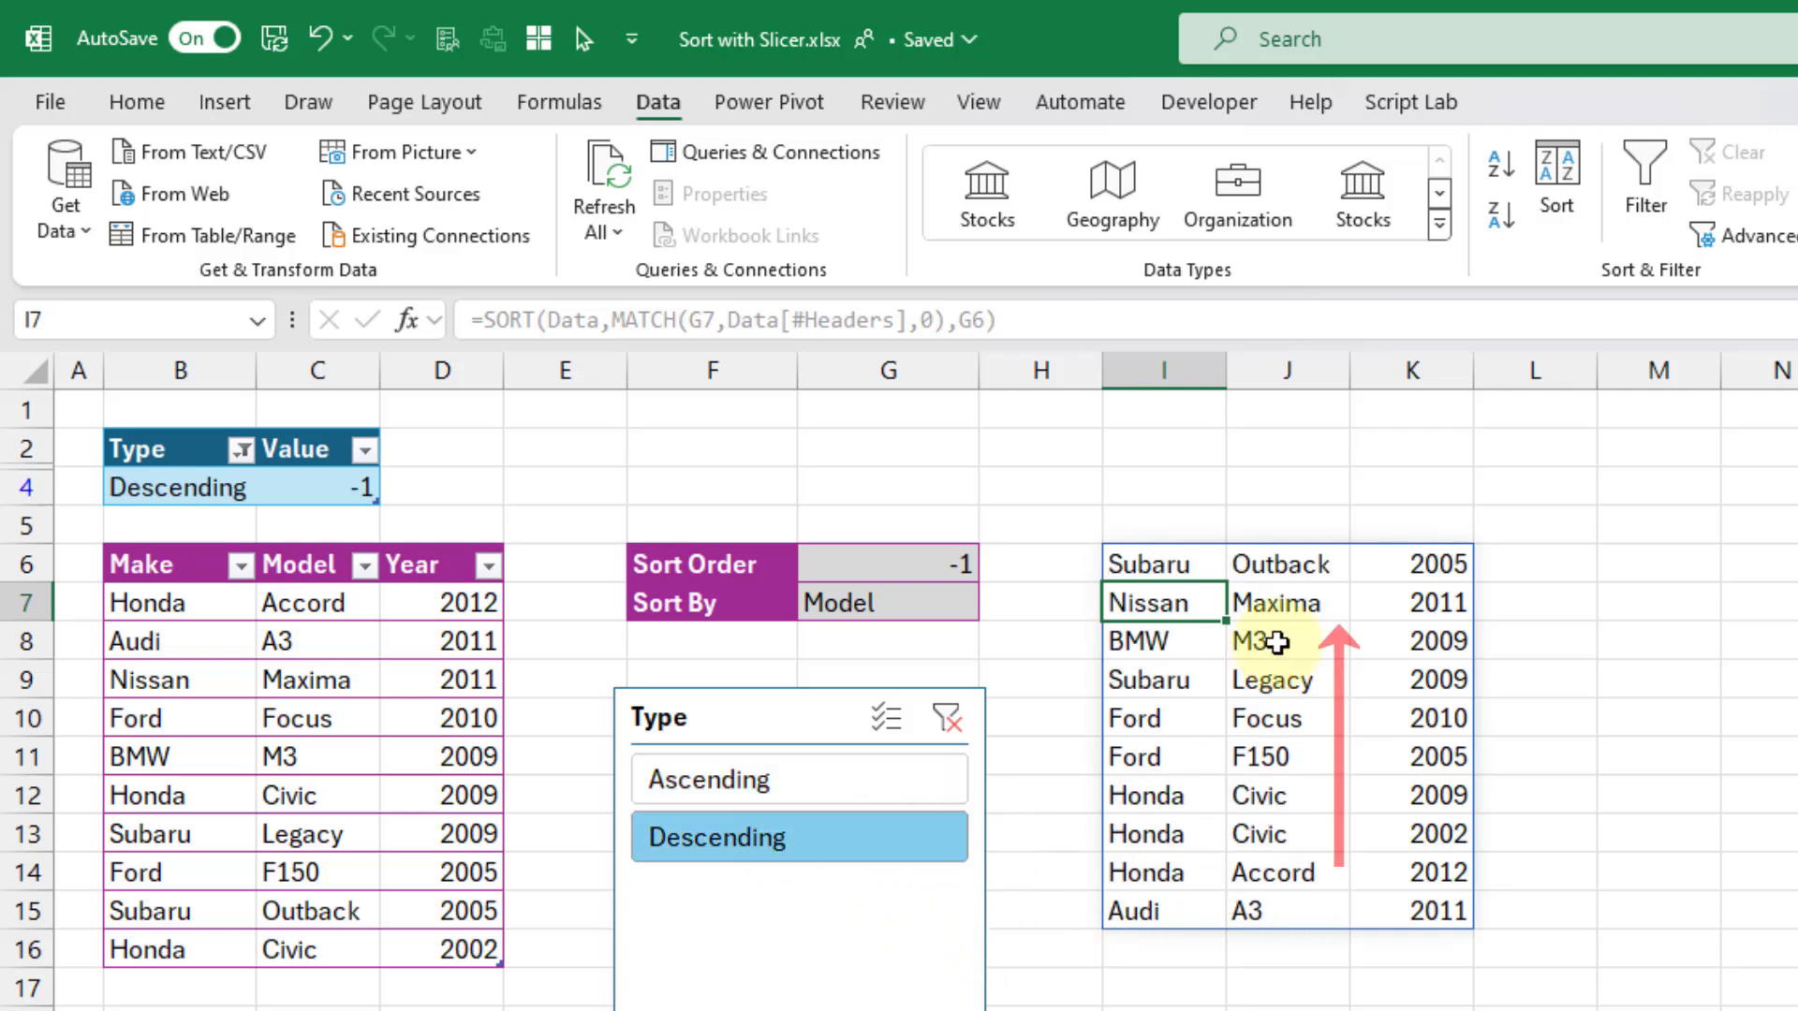
pyautogui.click(1313, 563)
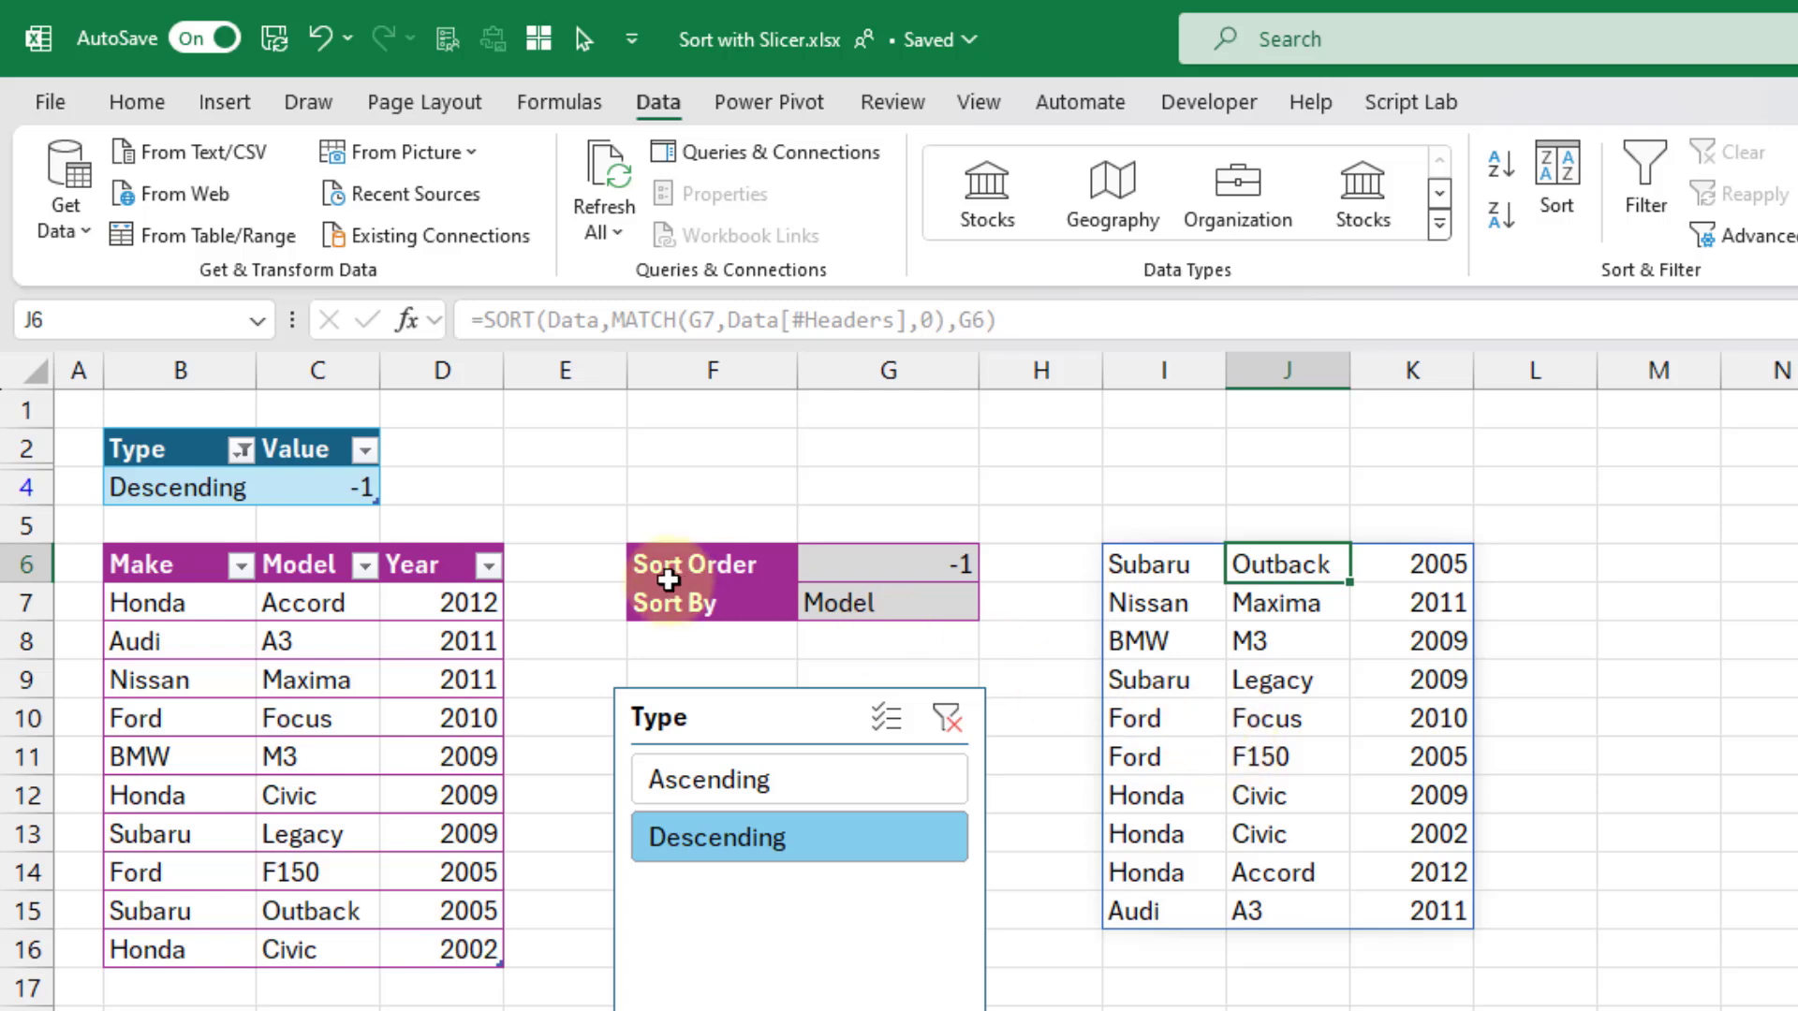
pyautogui.click(643, 541)
pyautogui.moveTo(796, 585); pyautogui.dragTo(932, 586)
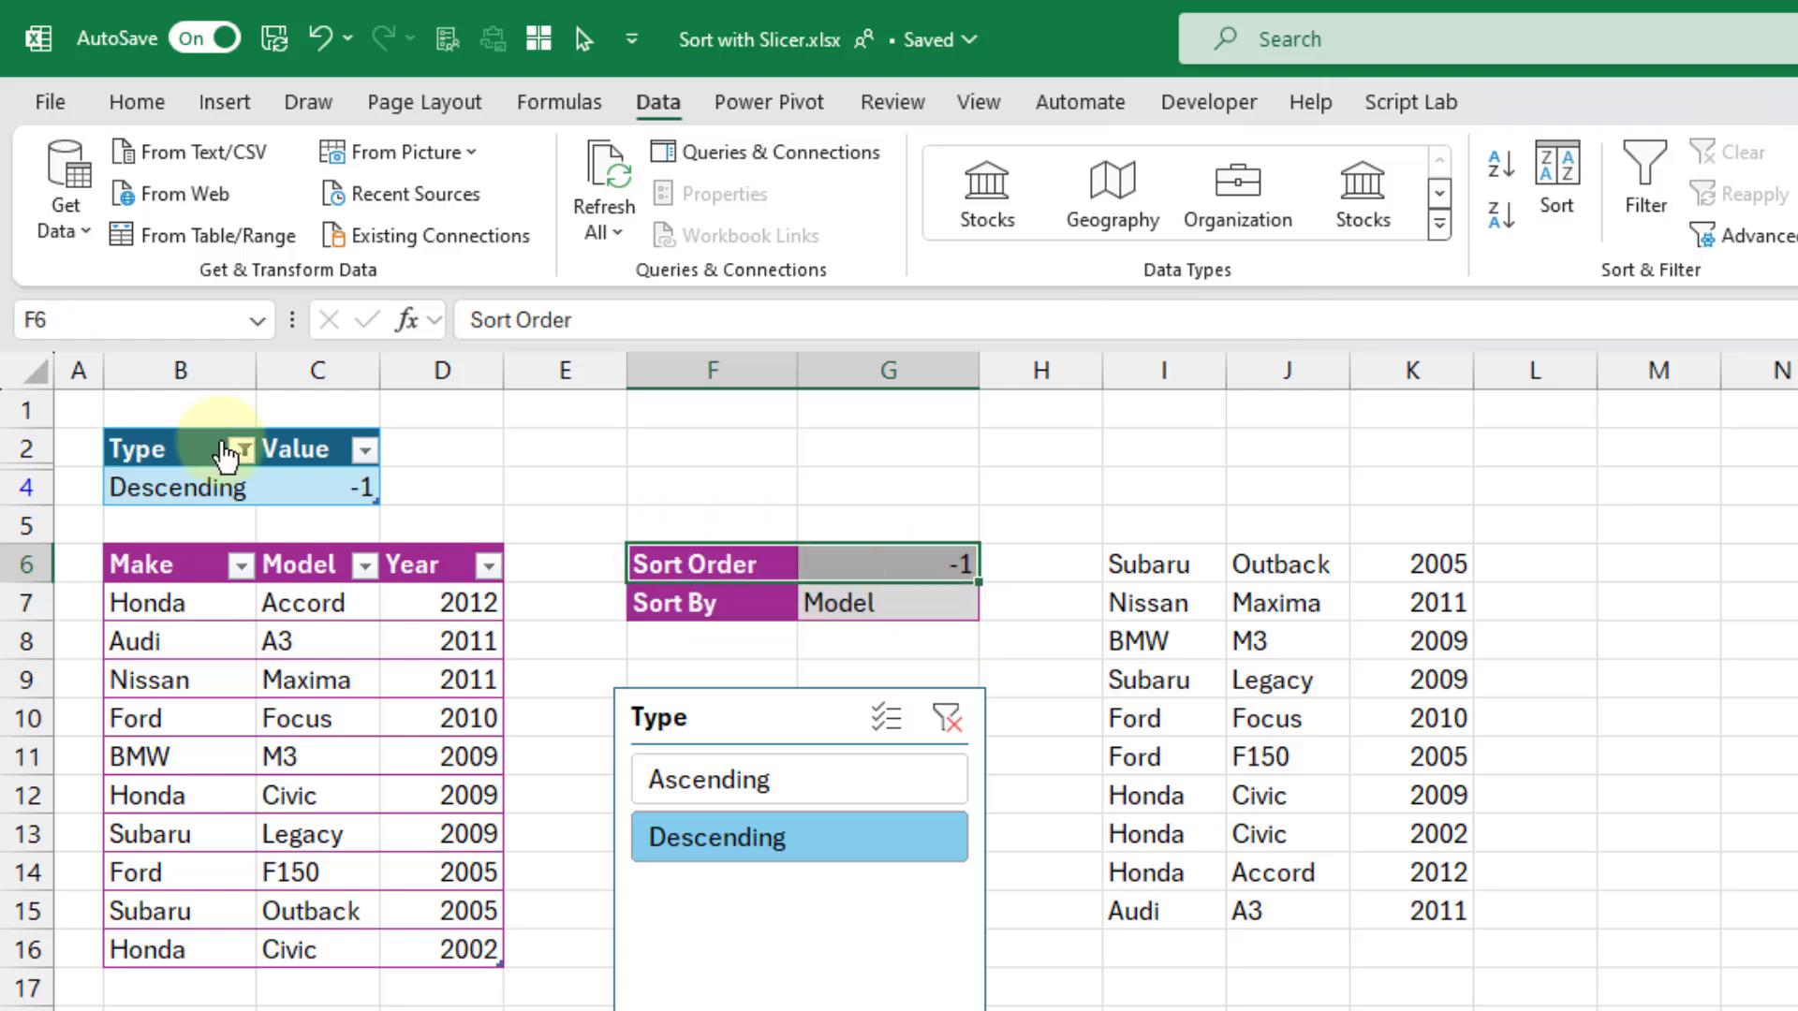
pyautogui.click(142, 449)
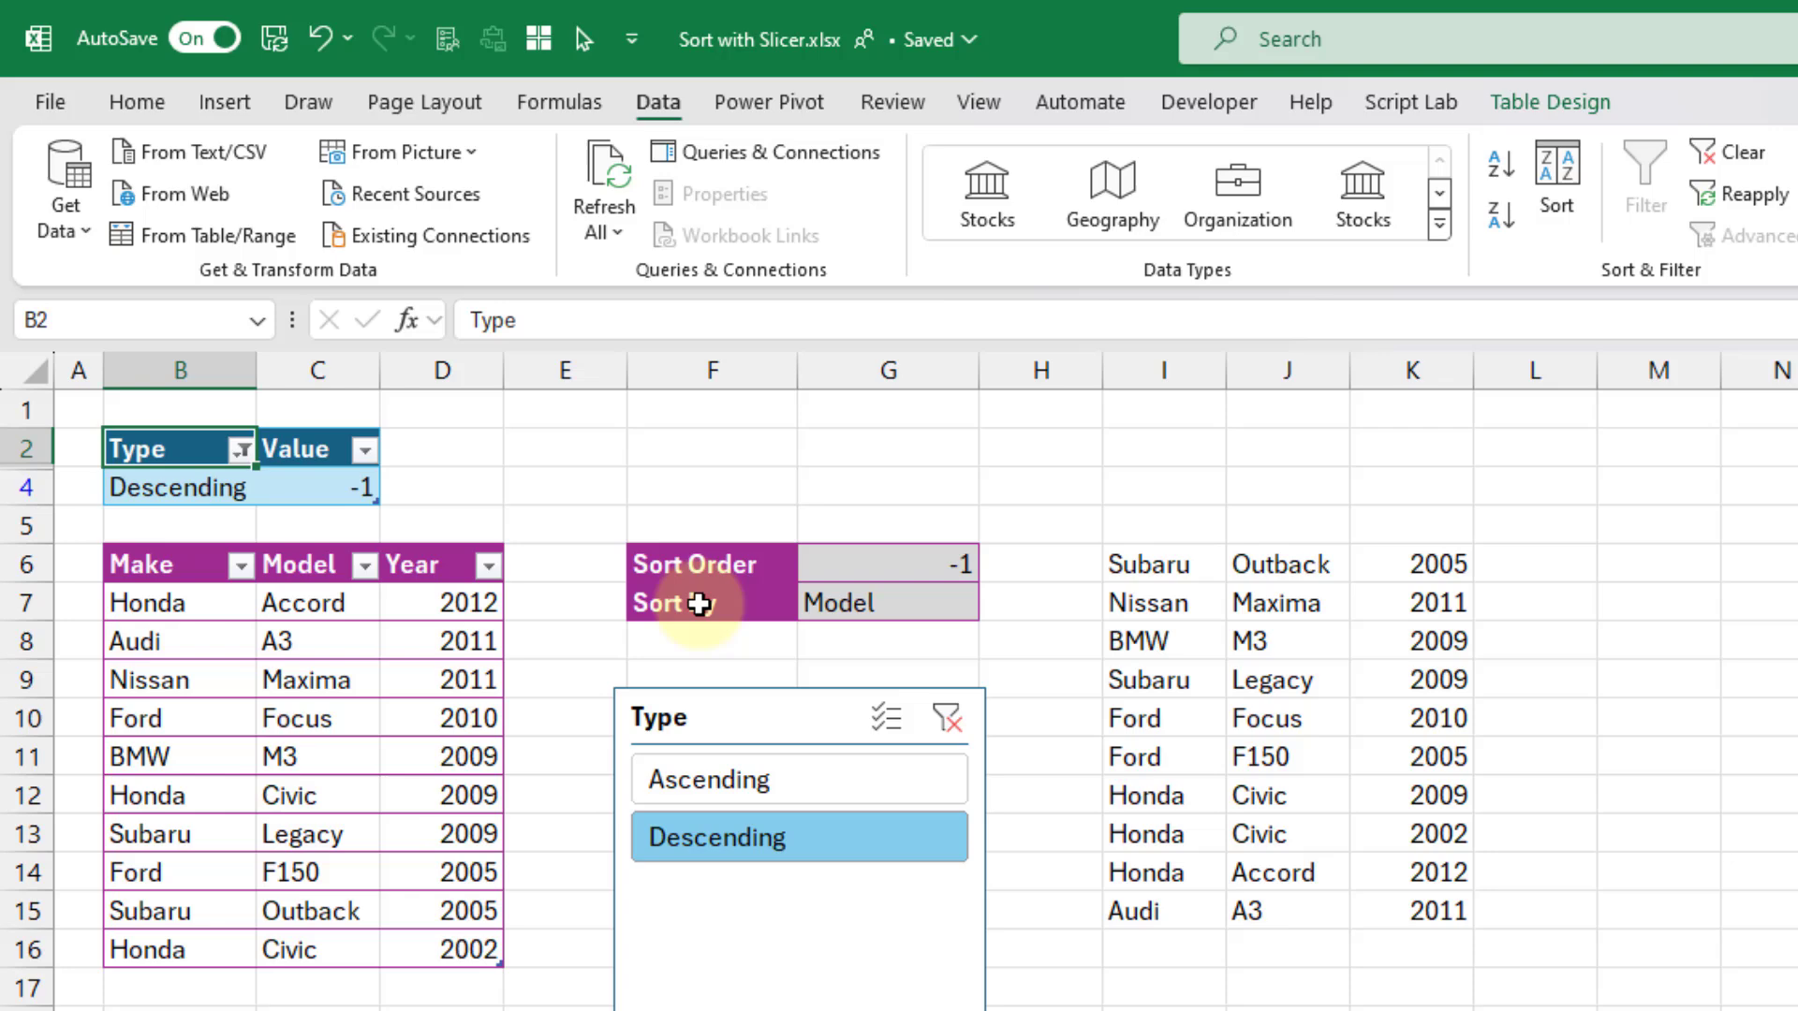
pyautogui.moveTo(700, 604); pyautogui.dragTo(844, 593)
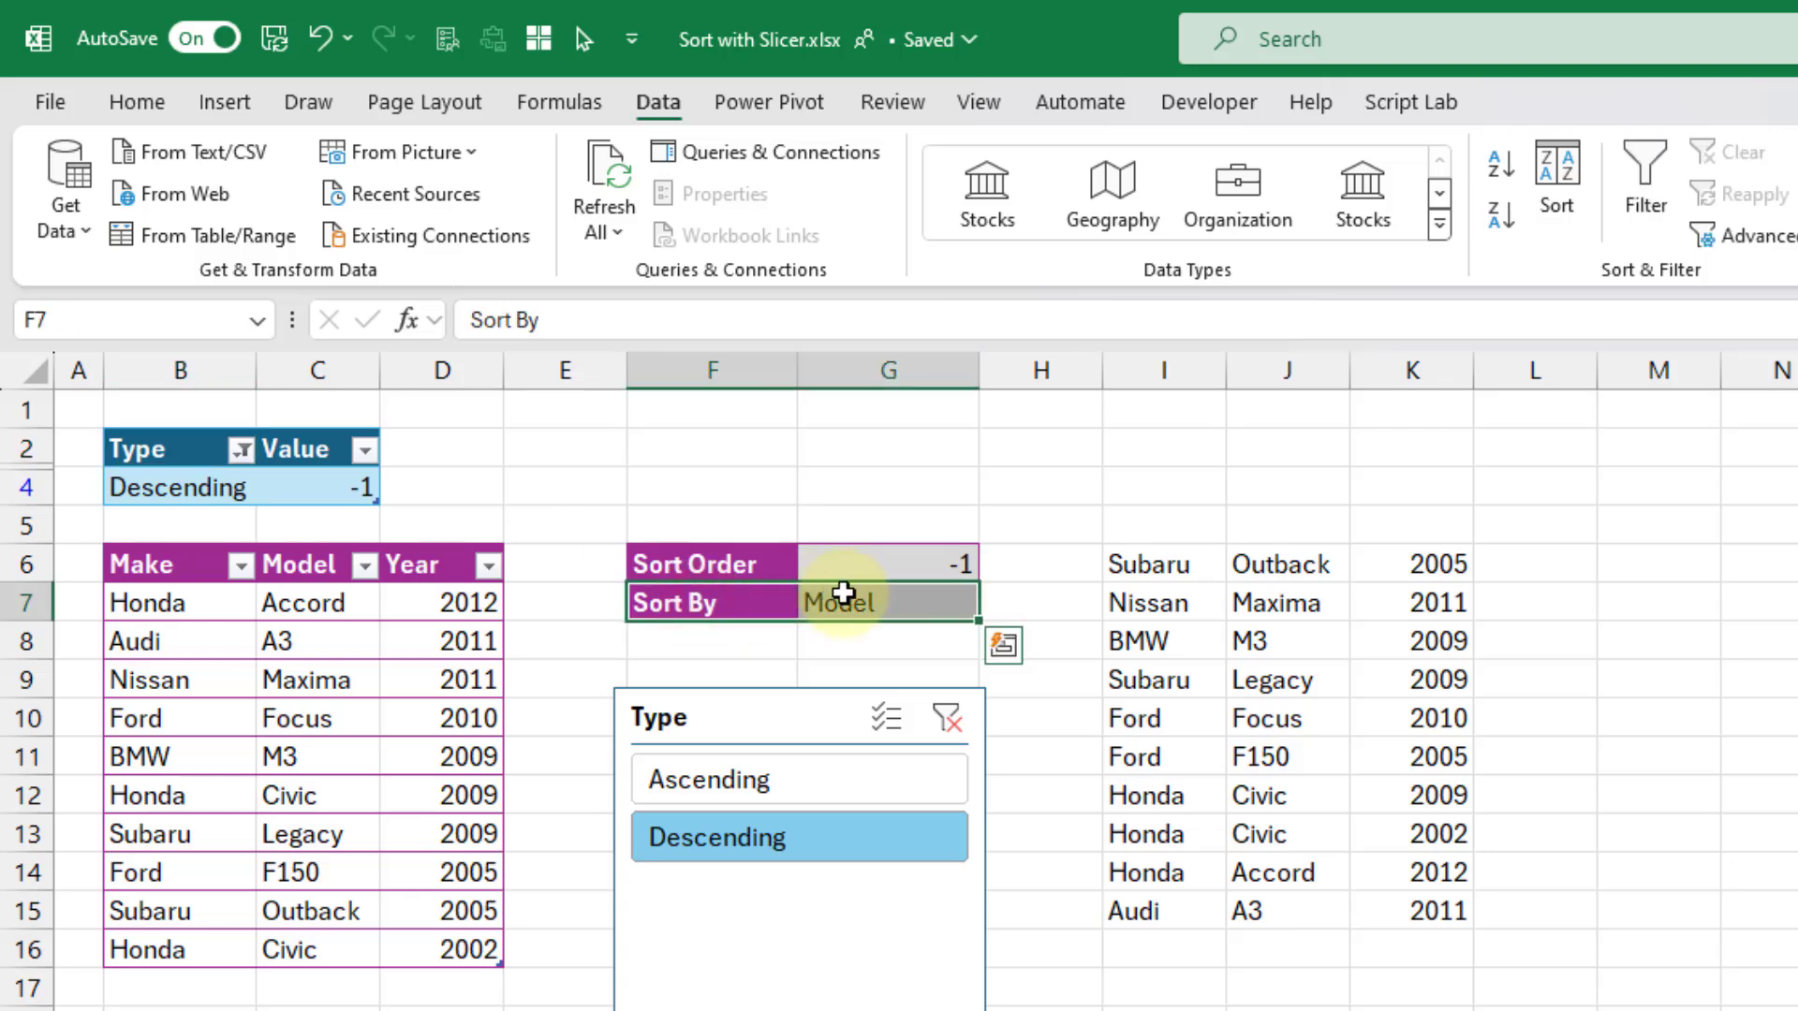